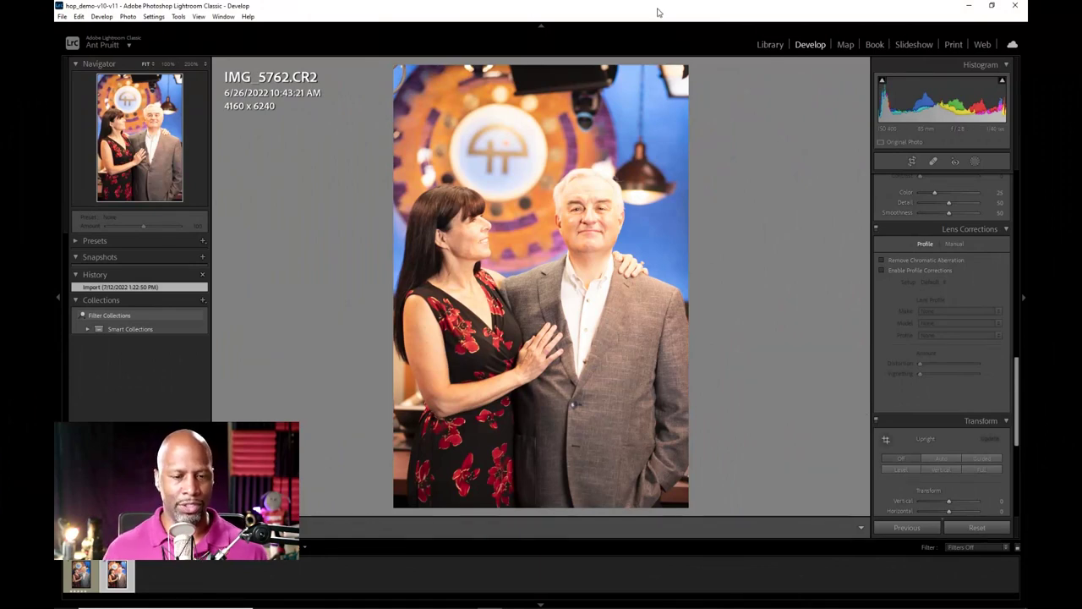
Step: Compare the unedited raw photo IMG_5762.CR2 with the finished version IMG_5762-Edit.jpg
key(Left)
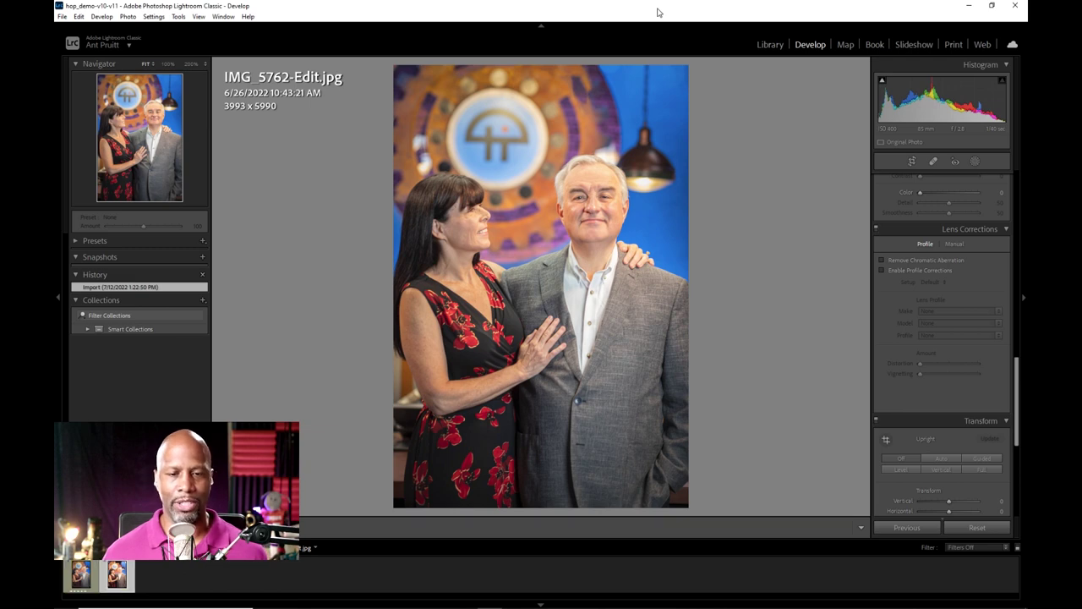
key(Left)
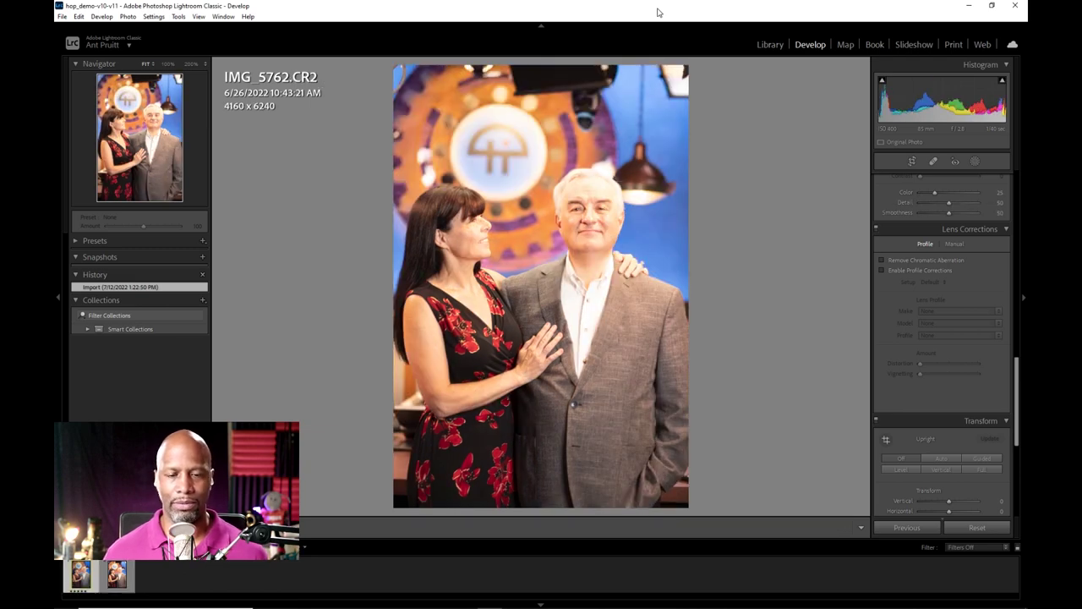
key(Right)
key(Left)
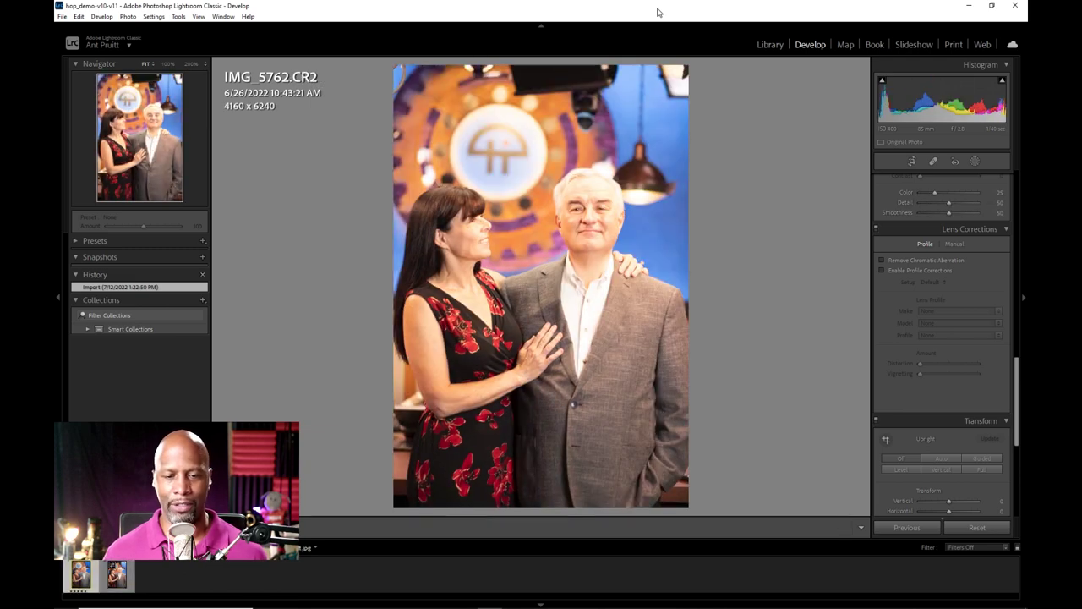
key(Right)
key(Left)
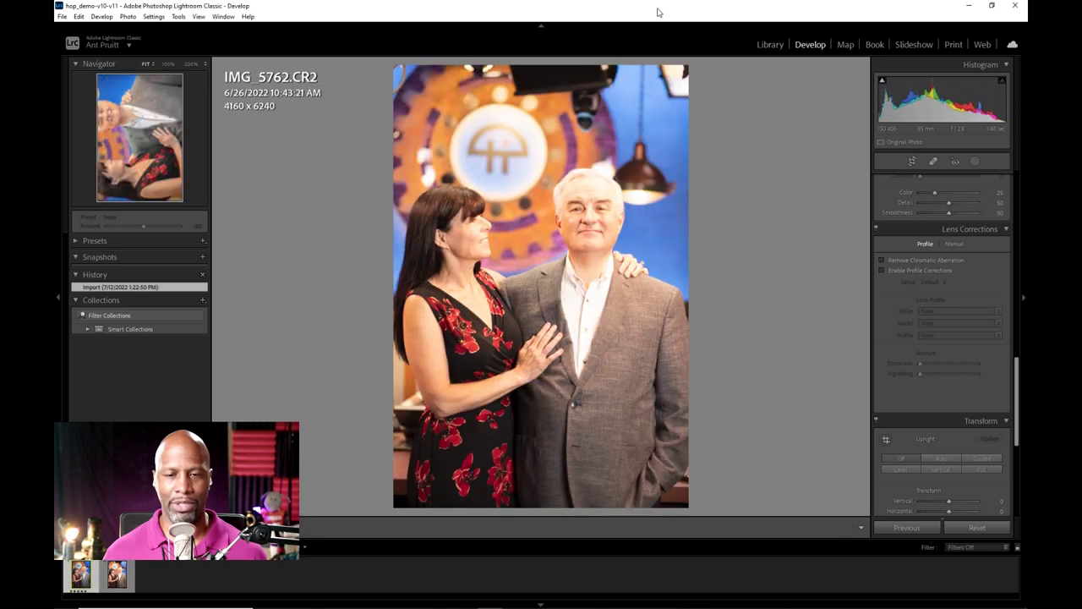
key(Right)
key(Left)
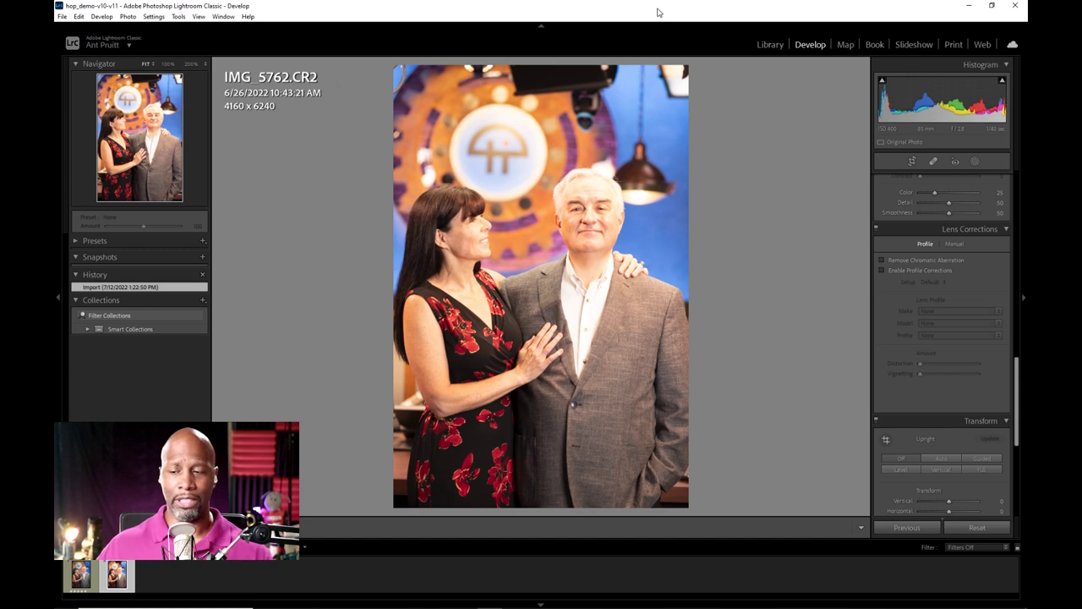
Step: Enable lens profile corrections and chromatic aberration removal for the raw photo IMG_5762.CR2
click(882, 269)
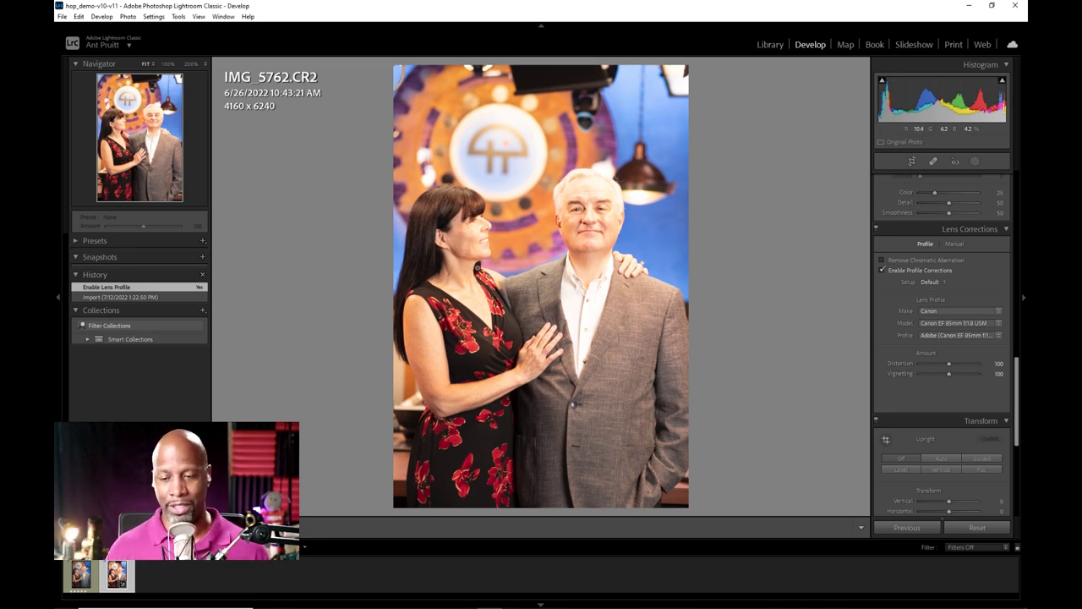
click(917, 264)
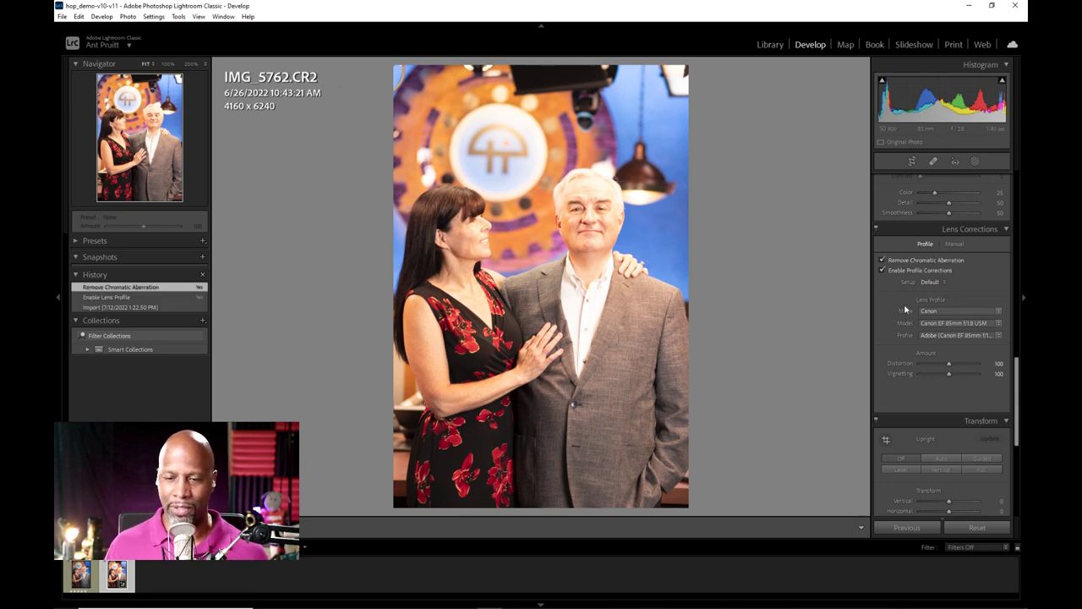
Step: Cool the photo's white balance temperature to 4200 and compare the result with the unedited version
scroll(904, 304, up, 10)
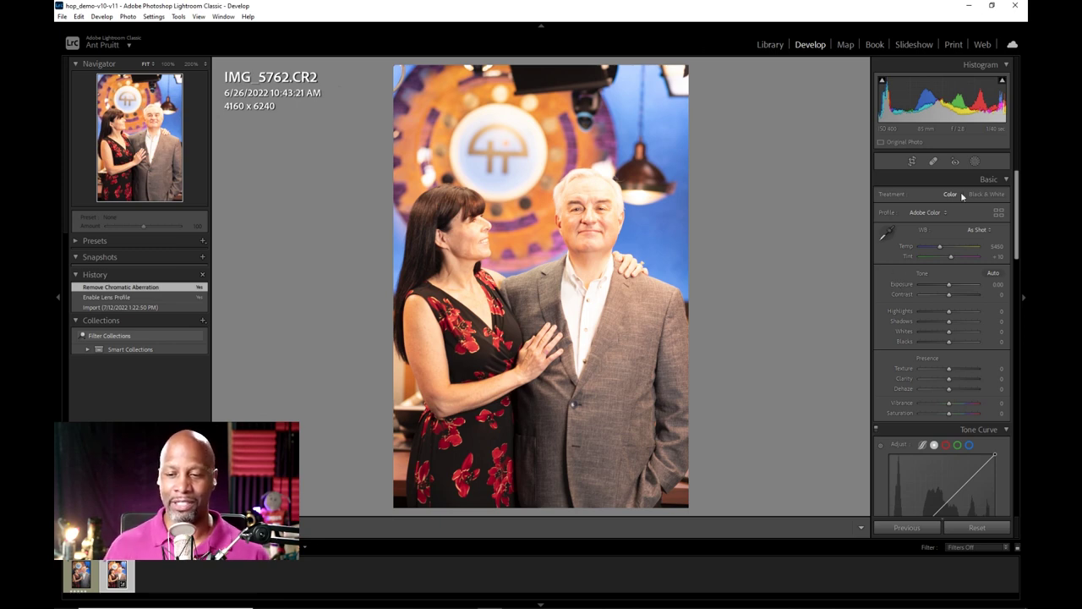
drag(944, 249, 940, 251)
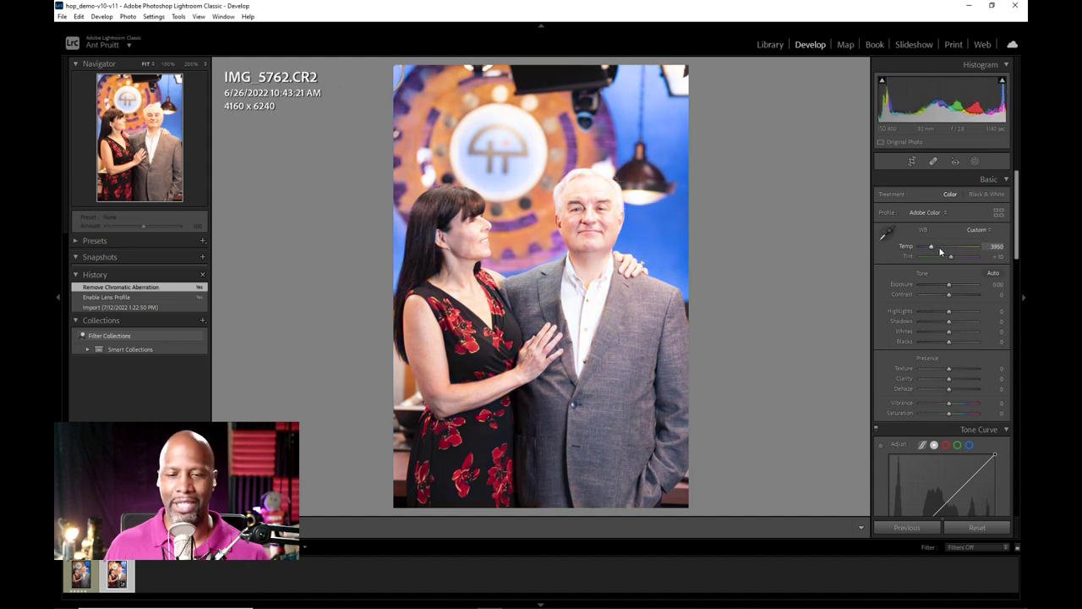
key(Up)
key(Up)
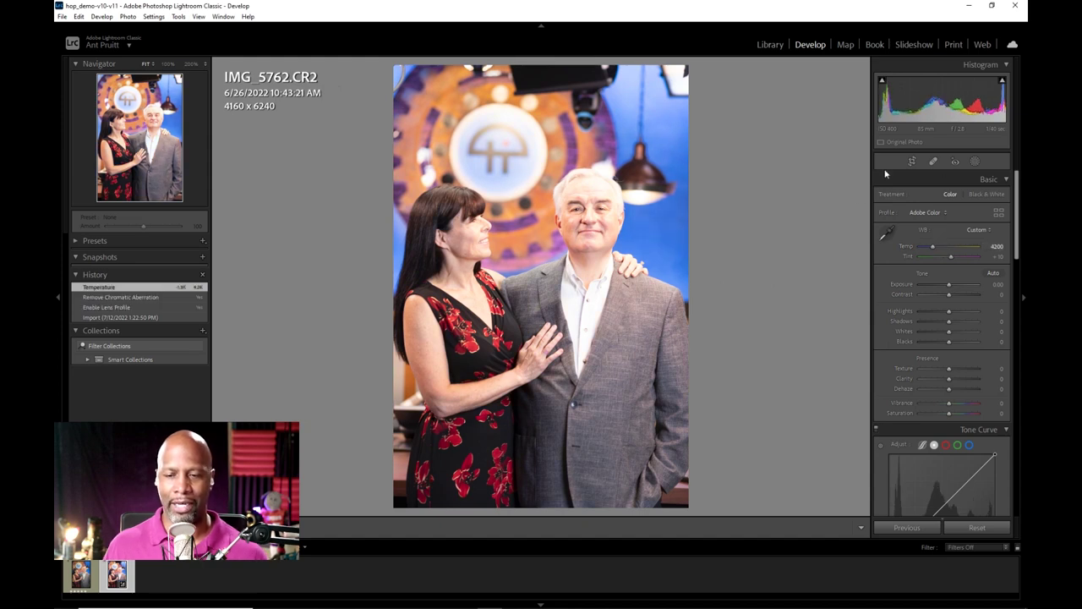
key(backslash)
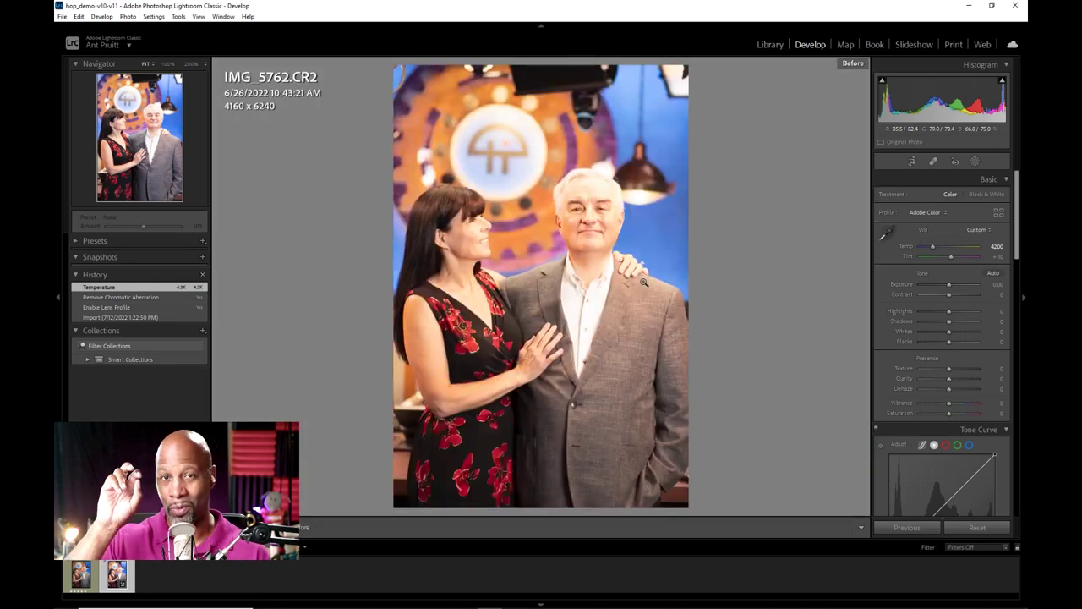
key(backslash)
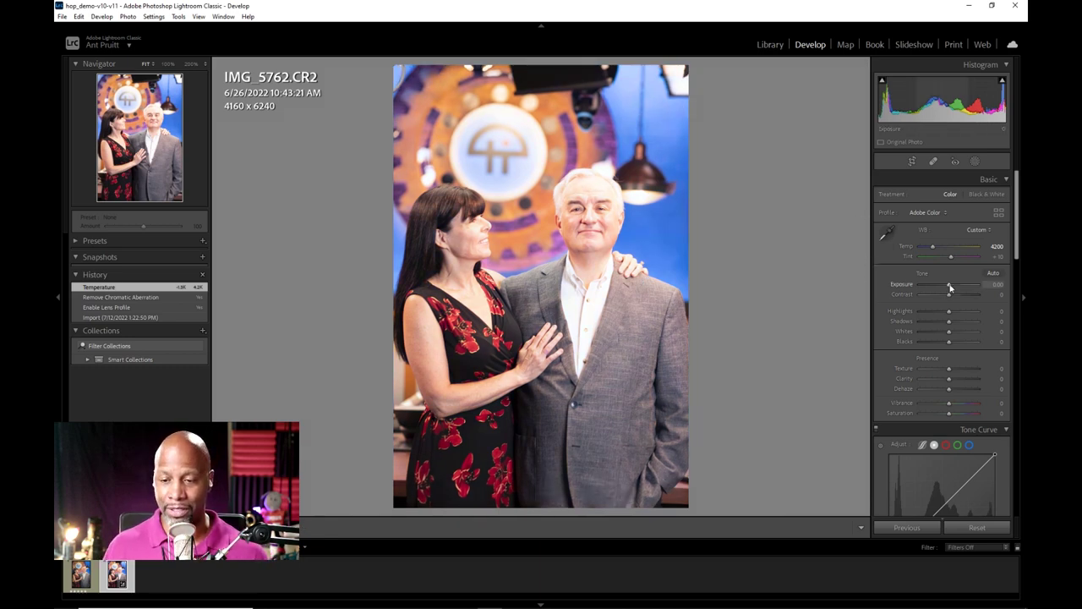
Step: Lower the photo's Exposure to -0.79 and raise the Shadows to +47
key(Down)
key(Down)
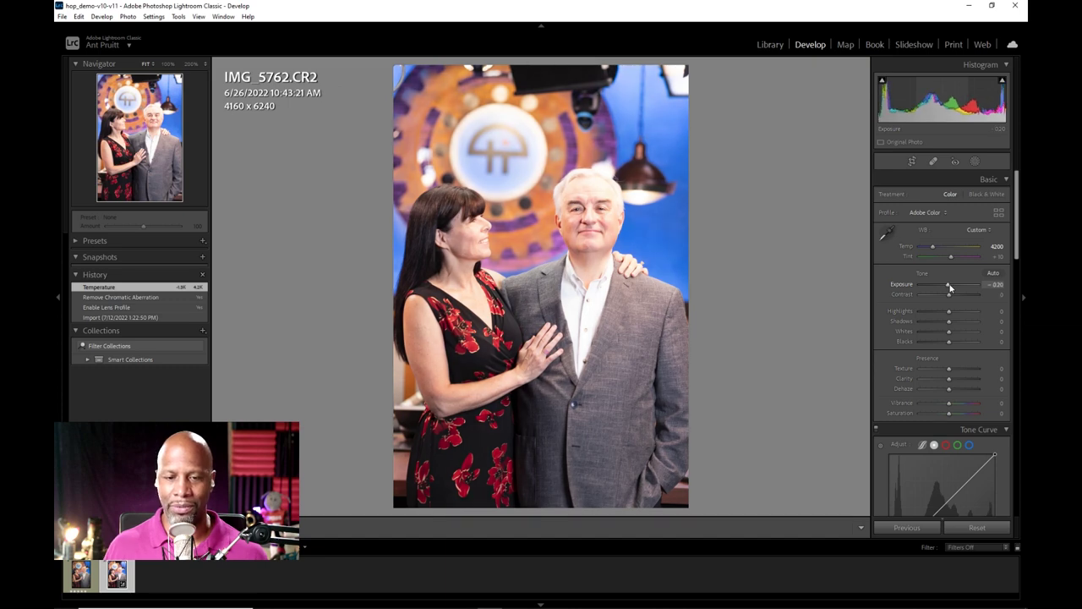
scroll(949, 288, down, 1)
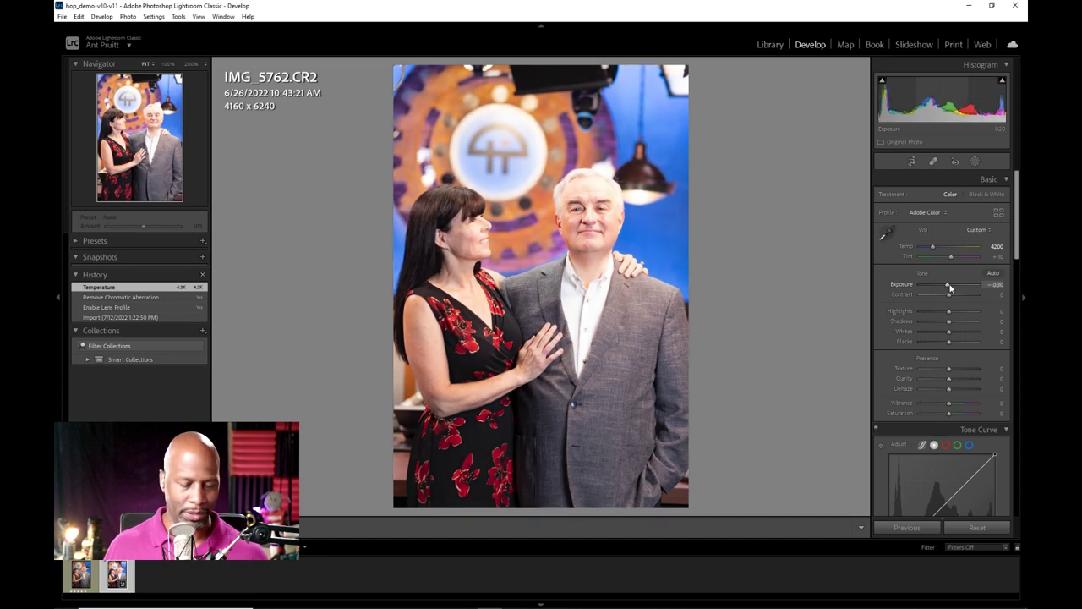
key(ctrl)
scroll(949, 288, down, 2)
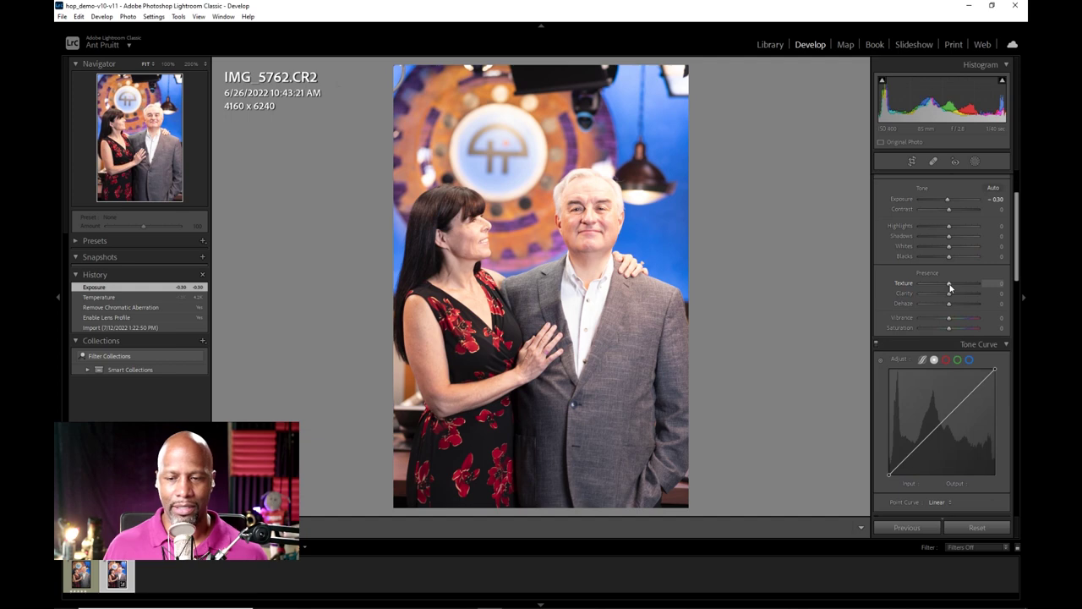
scroll(949, 287, up, 2)
drag(947, 287, 962, 322)
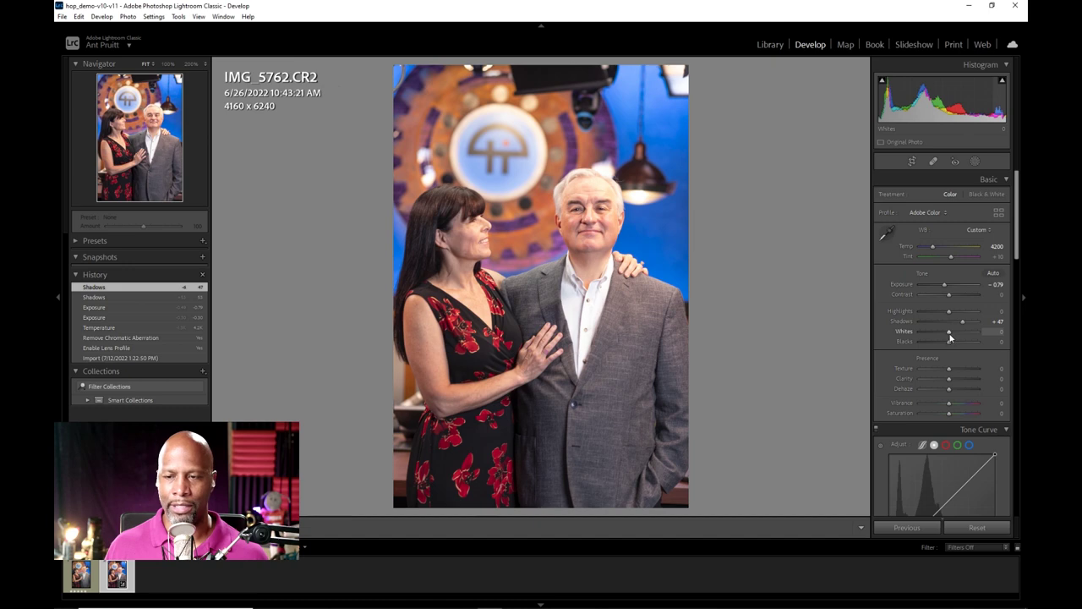
Step: Raise the Whites to +14 and reduce the Highlights to -37, comparing stronger highlight reduction down to -100
drag(949, 336, 954, 336)
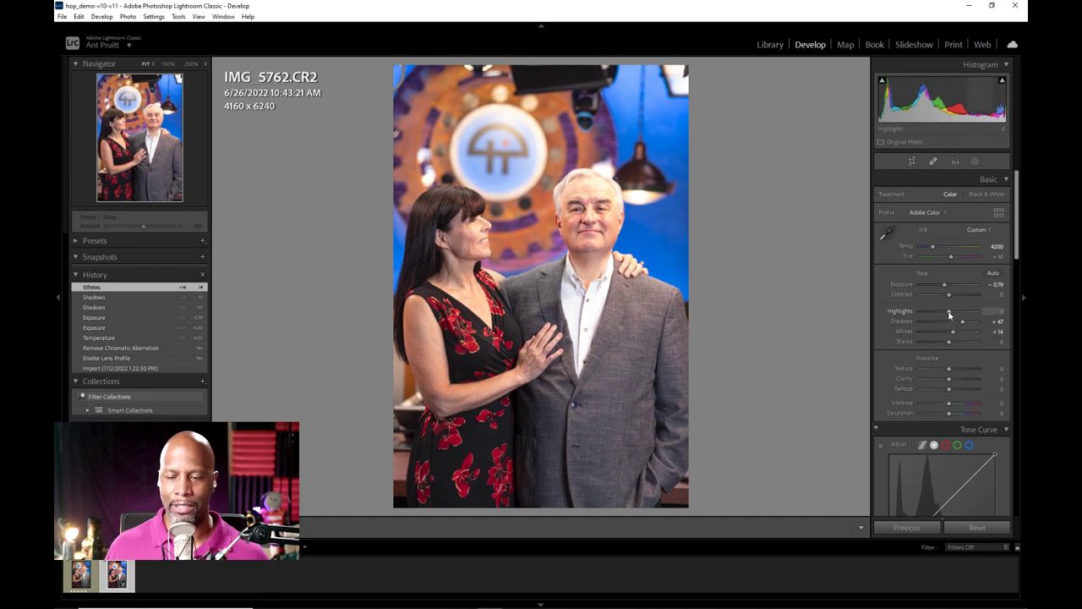
drag(950, 314, 940, 320)
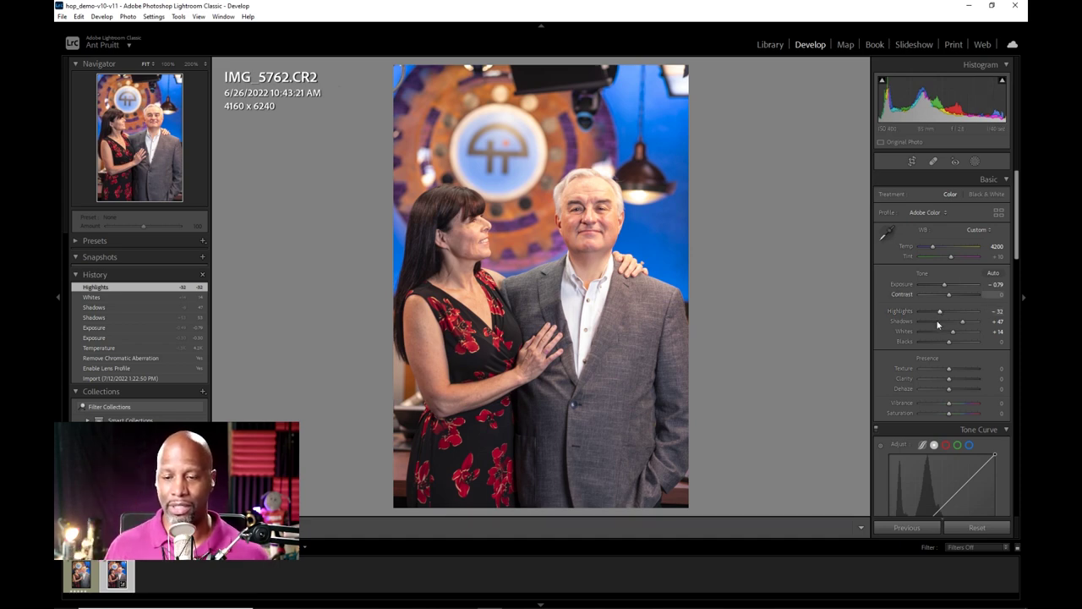
drag(940, 315, 821, 322)
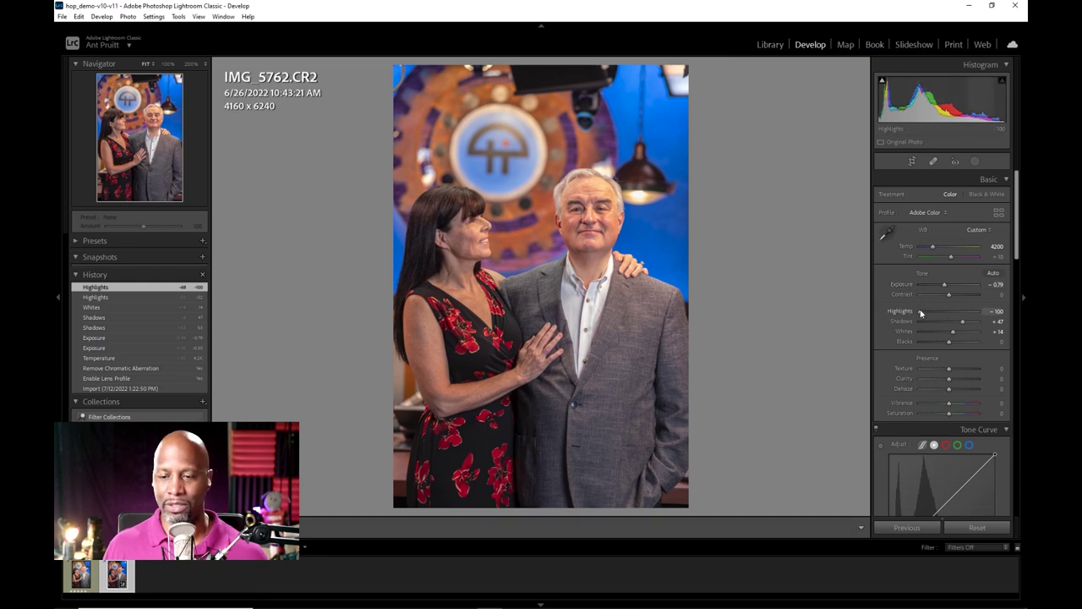
drag(920, 312, 940, 309)
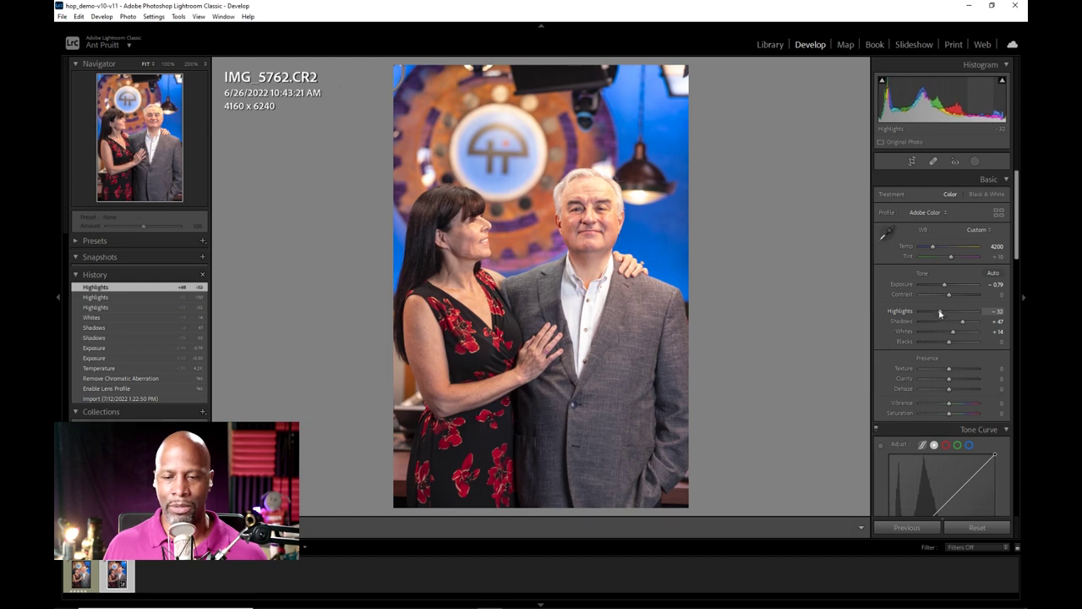
click(938, 313)
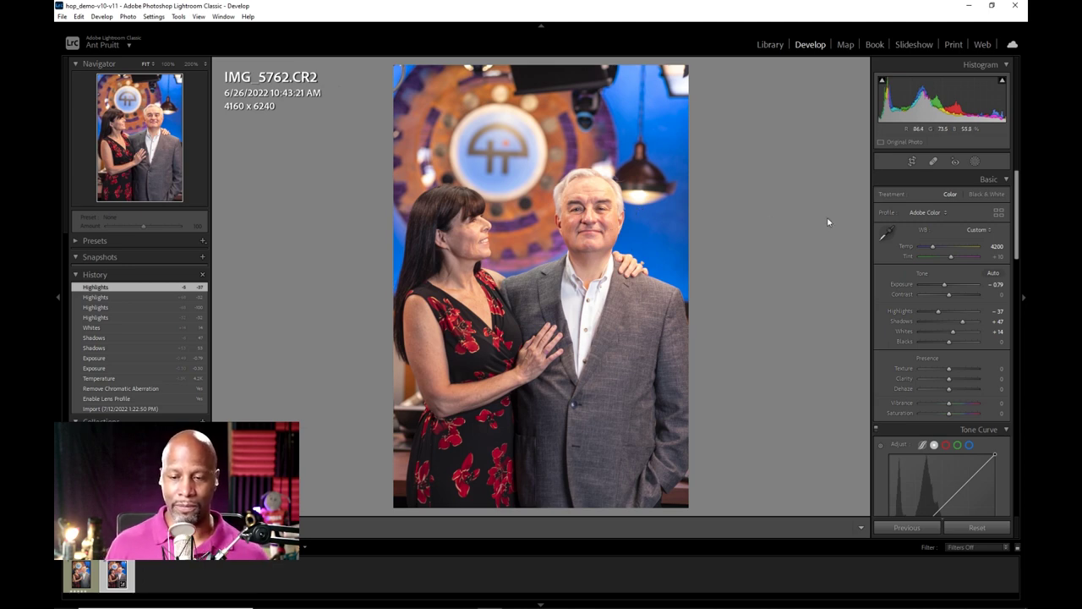
Step: Add midtone definition to the portrait by setting Clarity to +19 and Texture to +5
drag(949, 380, 954, 370)
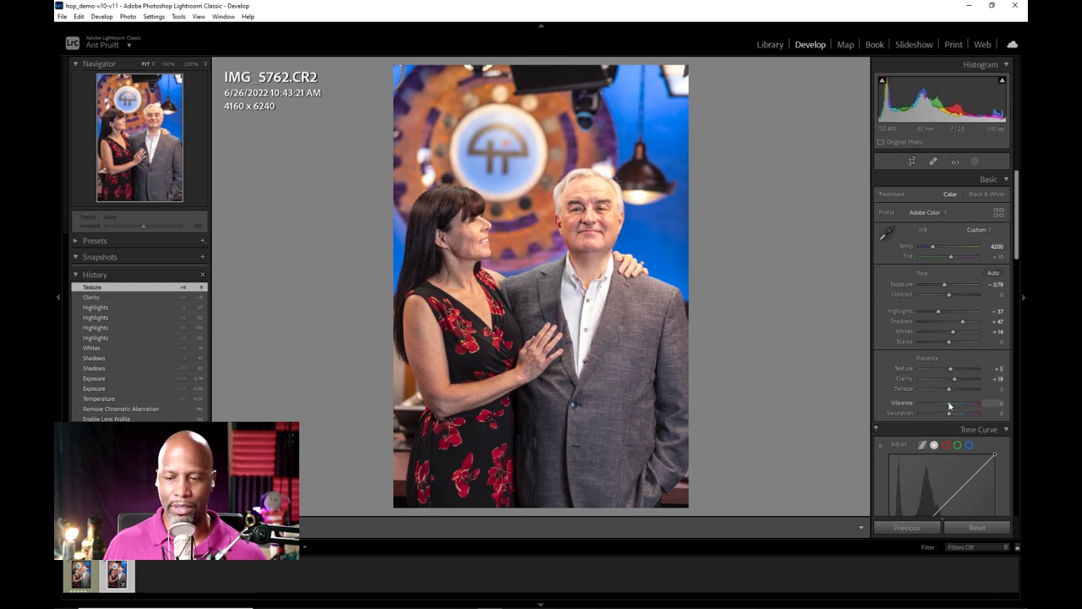
Step: Try Vibrance at +12 and Saturation at +56 on the portrait, resetting each of them to 0
drag(954, 405, 953, 407)
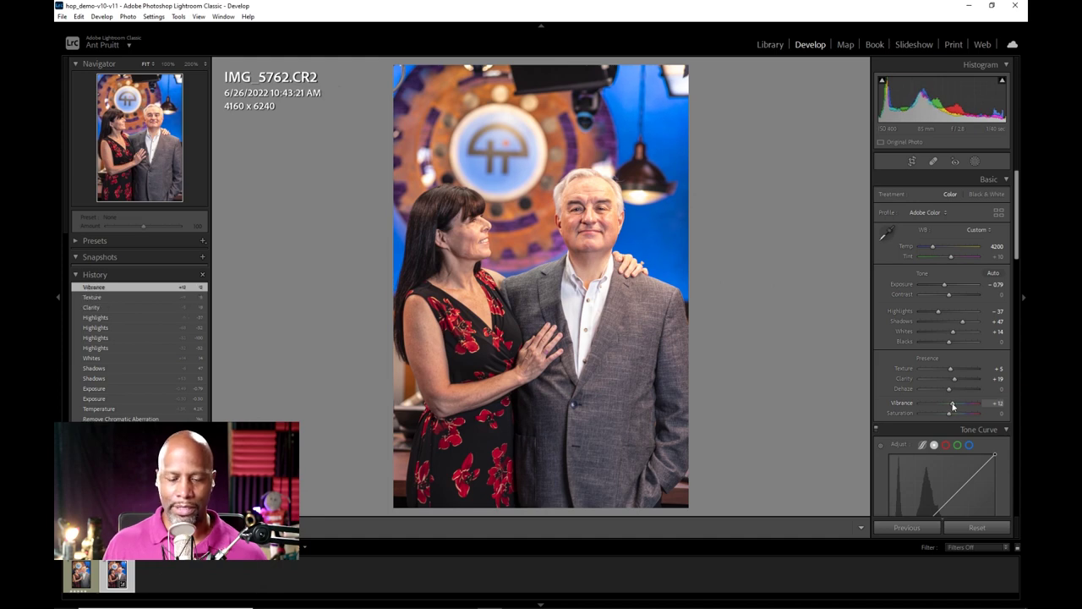
click(953, 406)
click(950, 414)
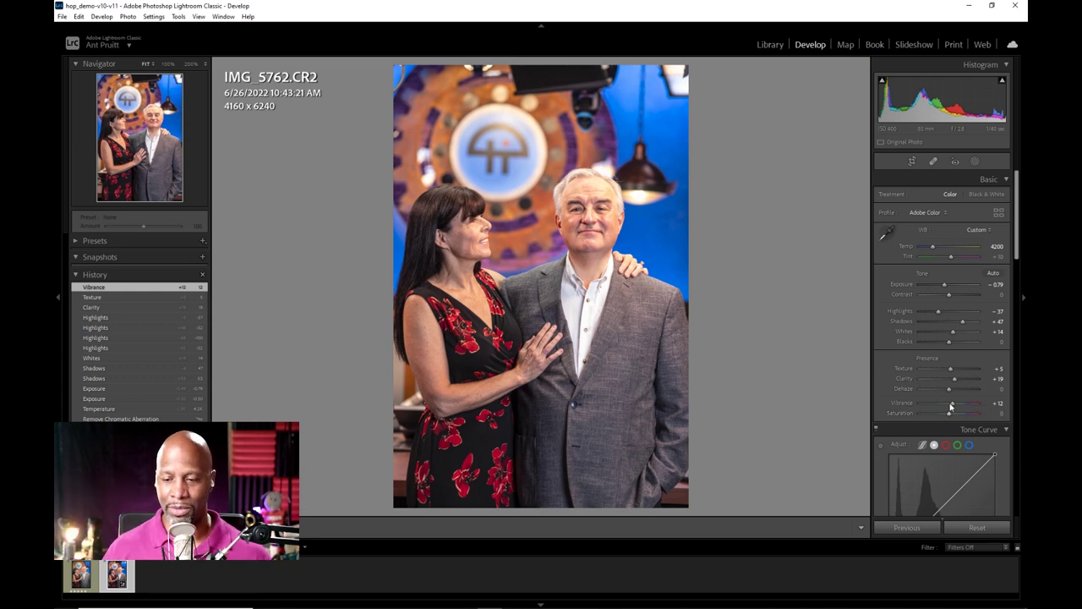
double_click(954, 404)
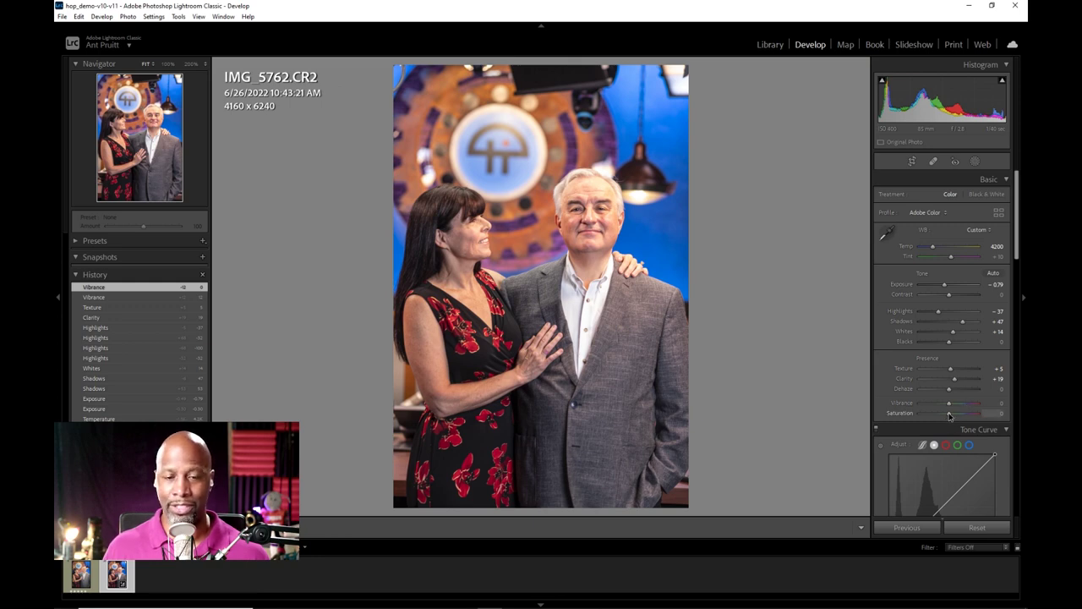
drag(949, 415, 966, 415)
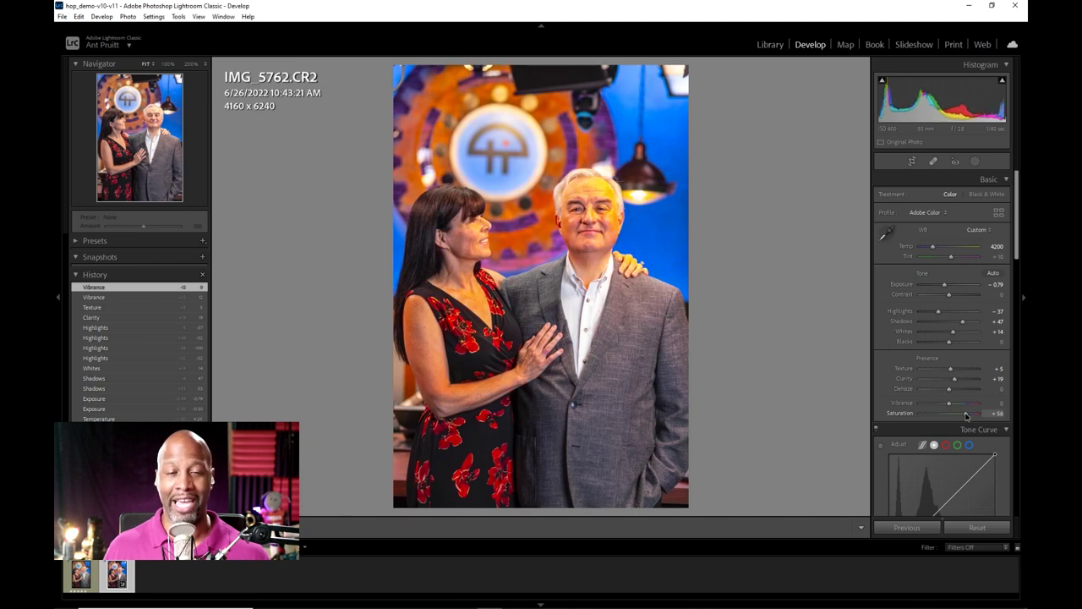
double_click(967, 415)
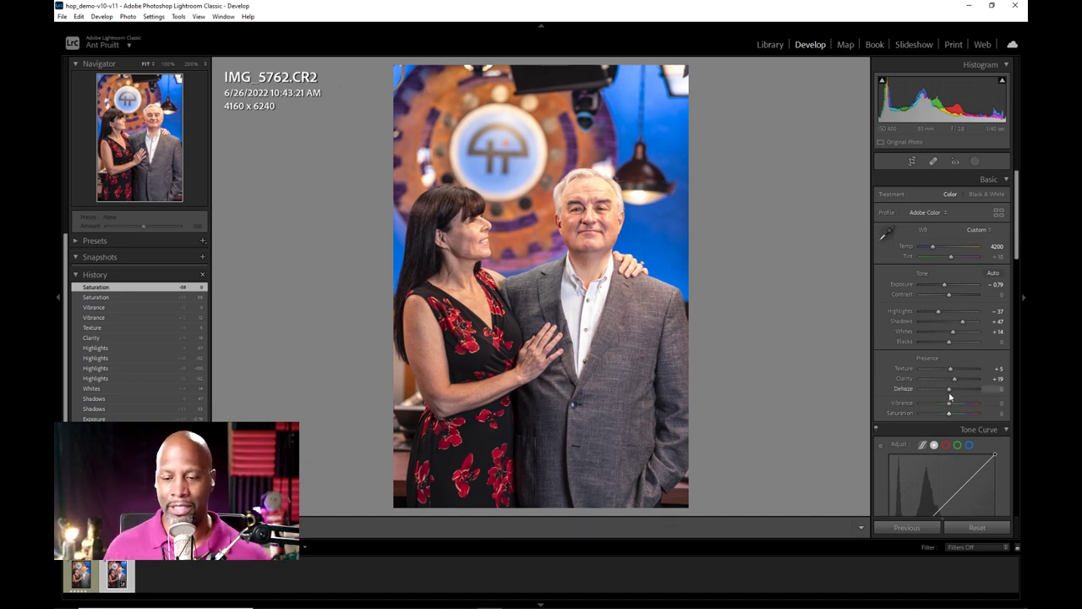
Step: Boost the portrait's muted colors by setting Vibrance to +28
drag(949, 406, 960, 414)
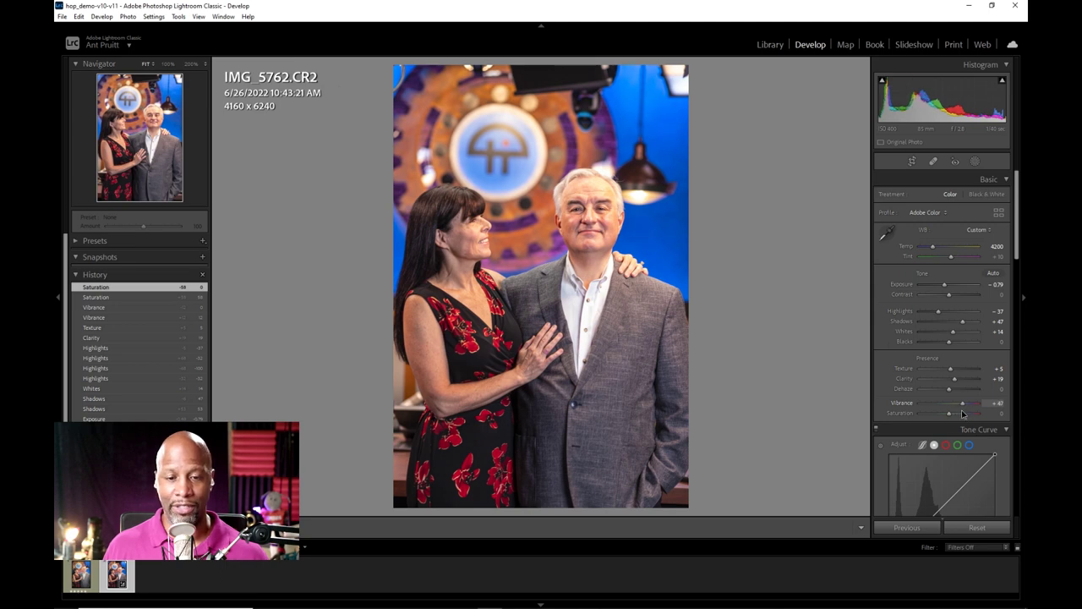
drag(959, 413, 959, 414)
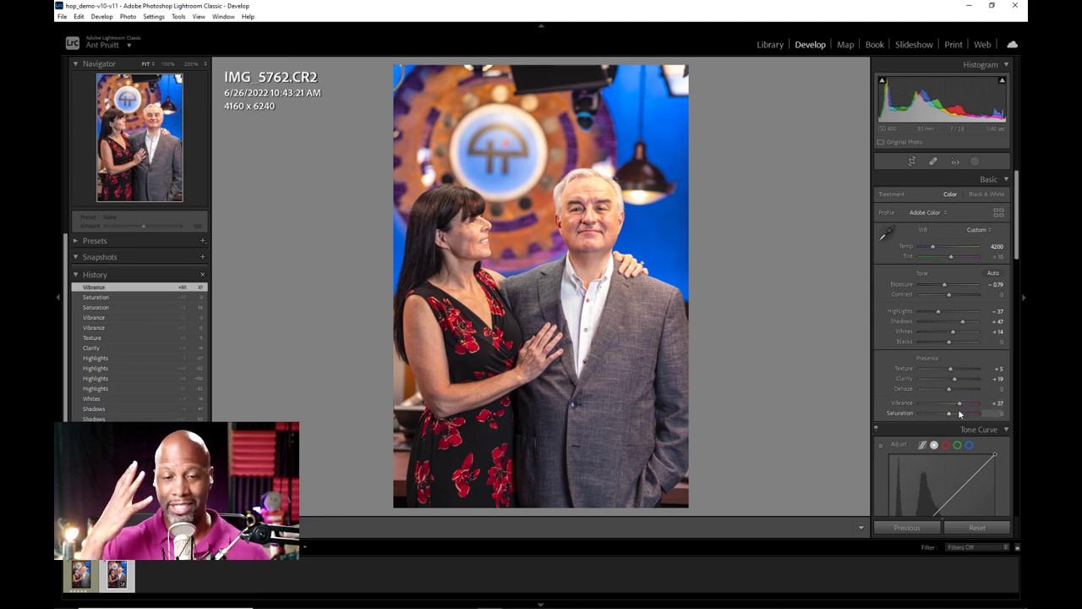
drag(959, 404, 957, 407)
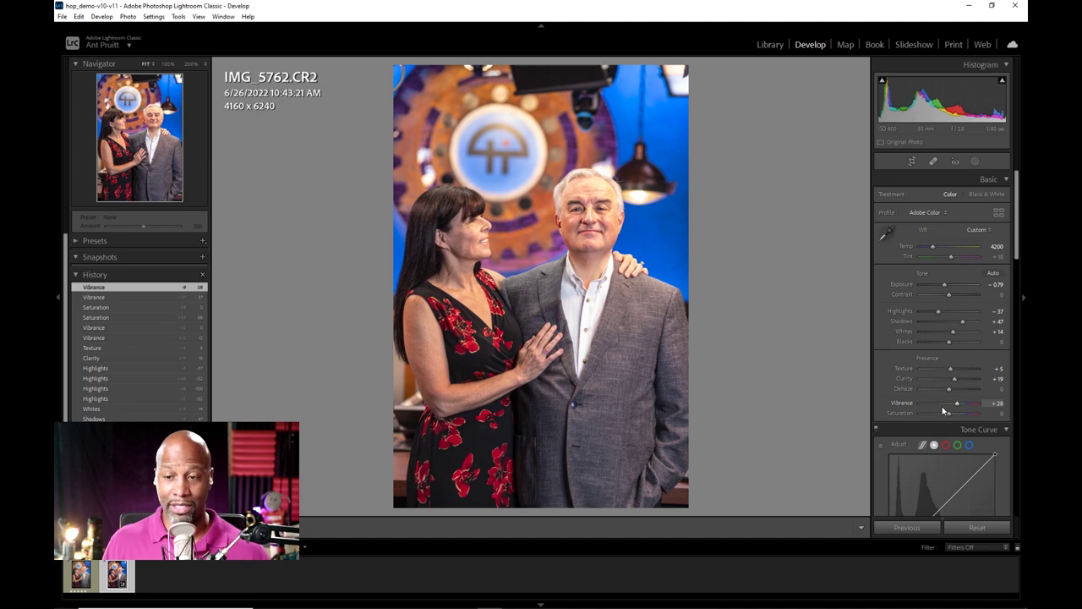
Step: Refine the Exposure to -0.68 and cool the white balance temperature to 3950
drag(945, 288, 945, 288)
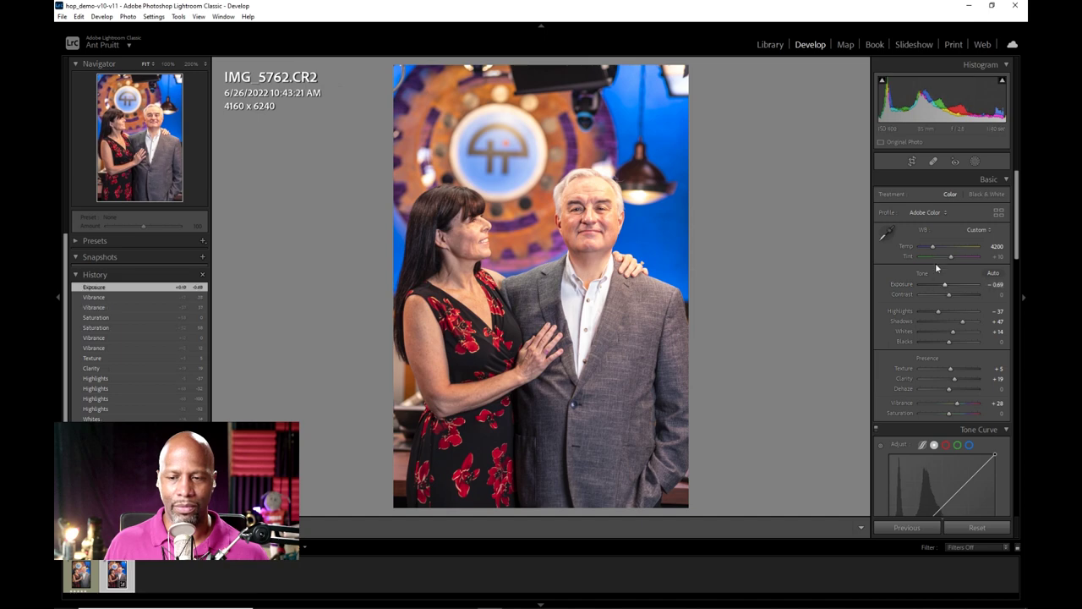
drag(934, 249, 932, 249)
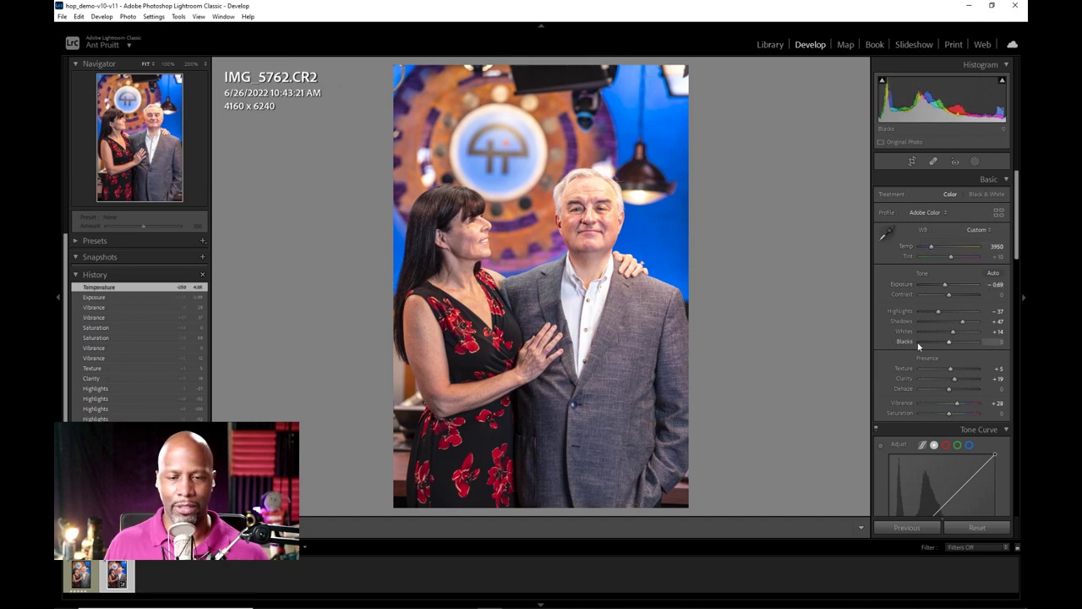
scroll(921, 314, down, 10)
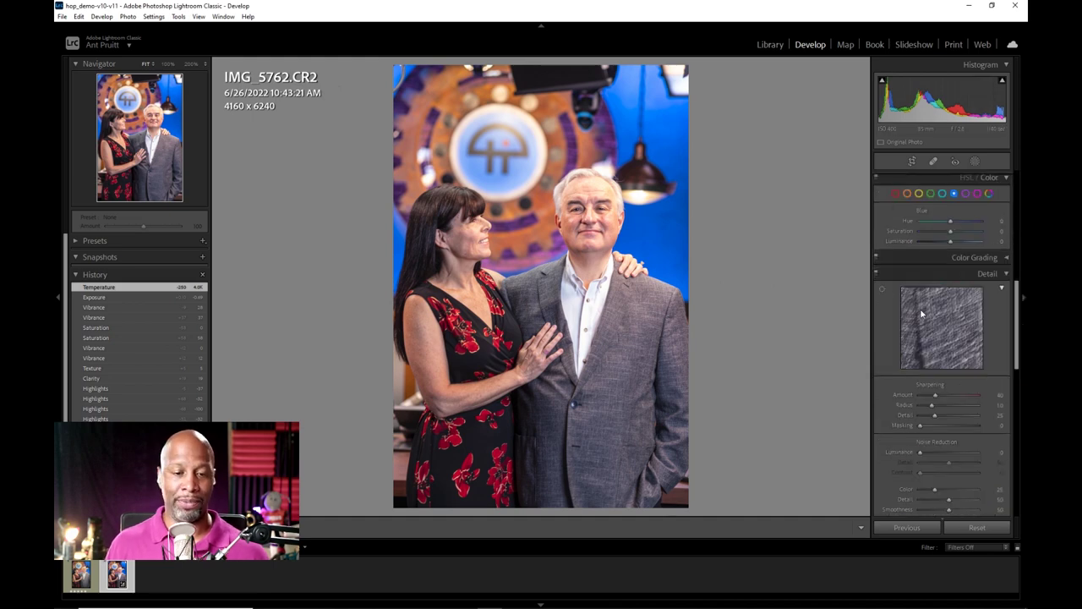
scroll(917, 350, down, 5)
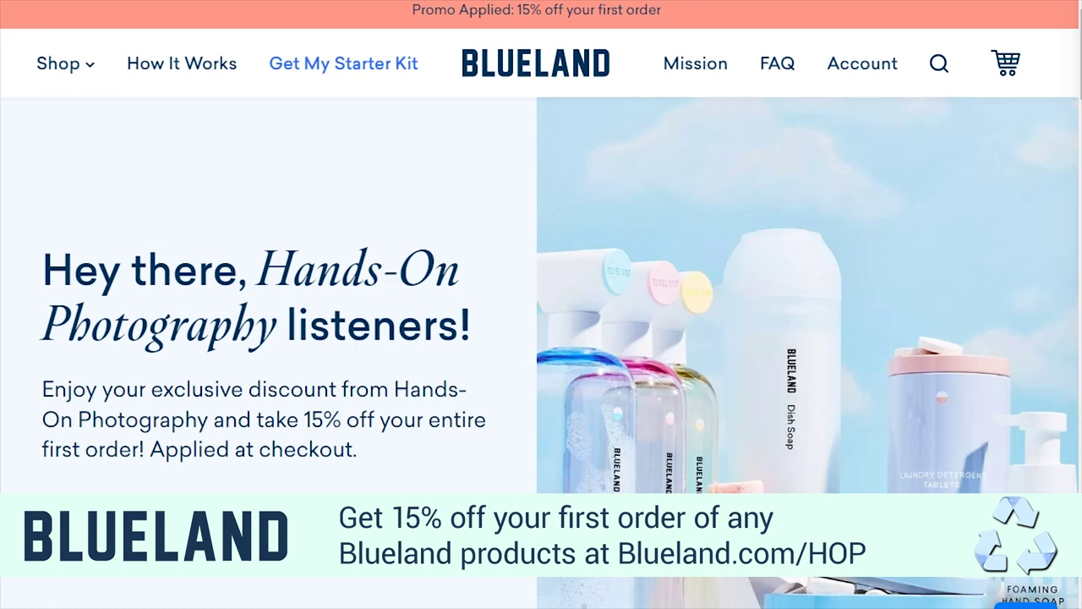
scroll(539, 304, down, 1)
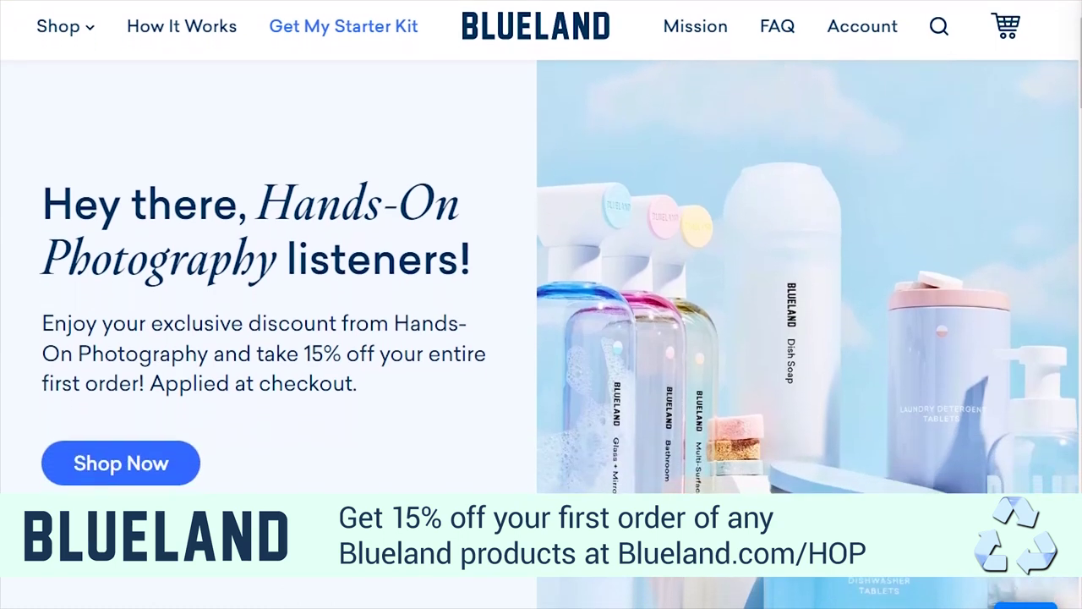
Step: Look through the Blueland landing page for Hands-On Photography listeners, reading the discount offer and the customer reviews
scroll(539, 305, down, 1)
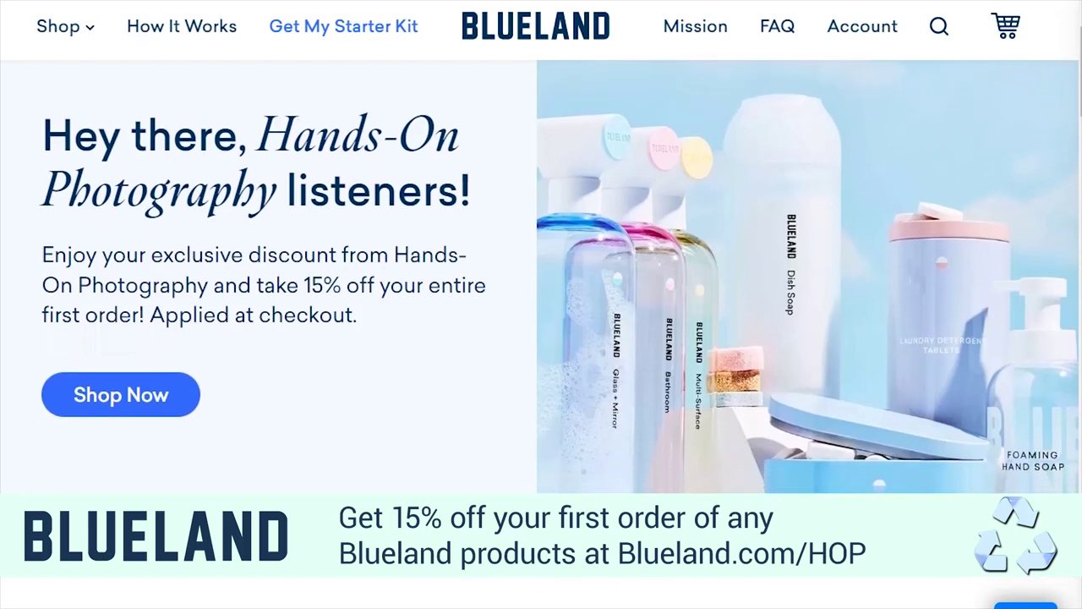
scroll(541, 296, down, 1)
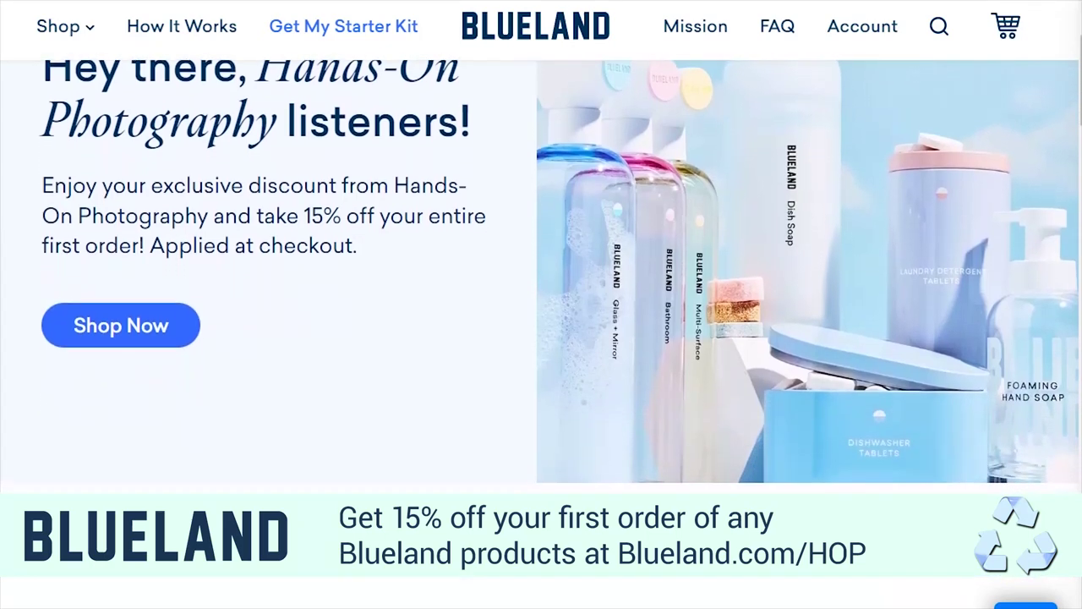
scroll(541, 296, down, 1)
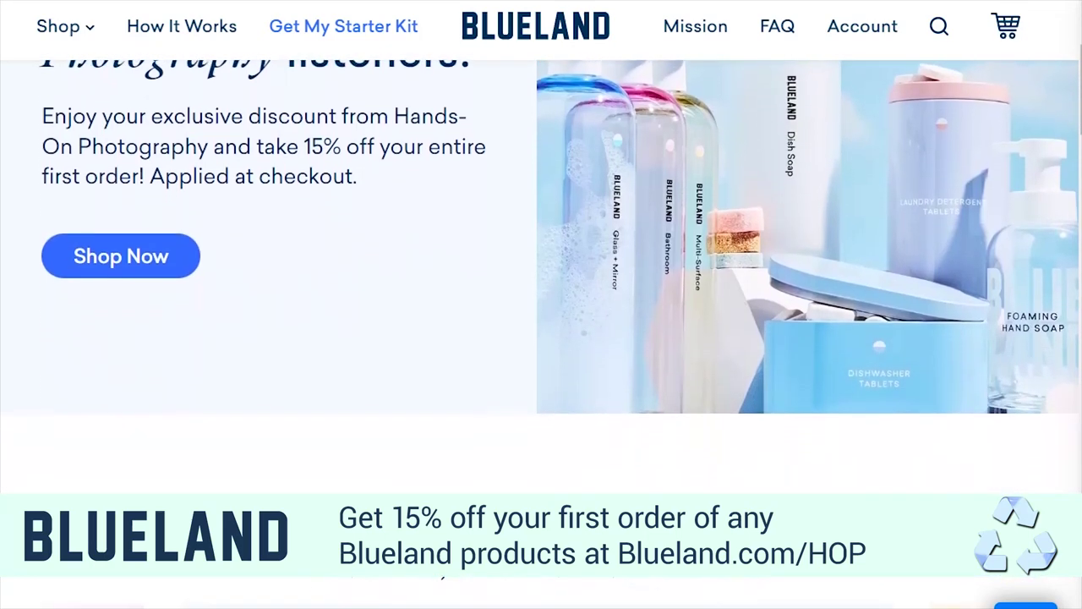
scroll(541, 296, down, 1)
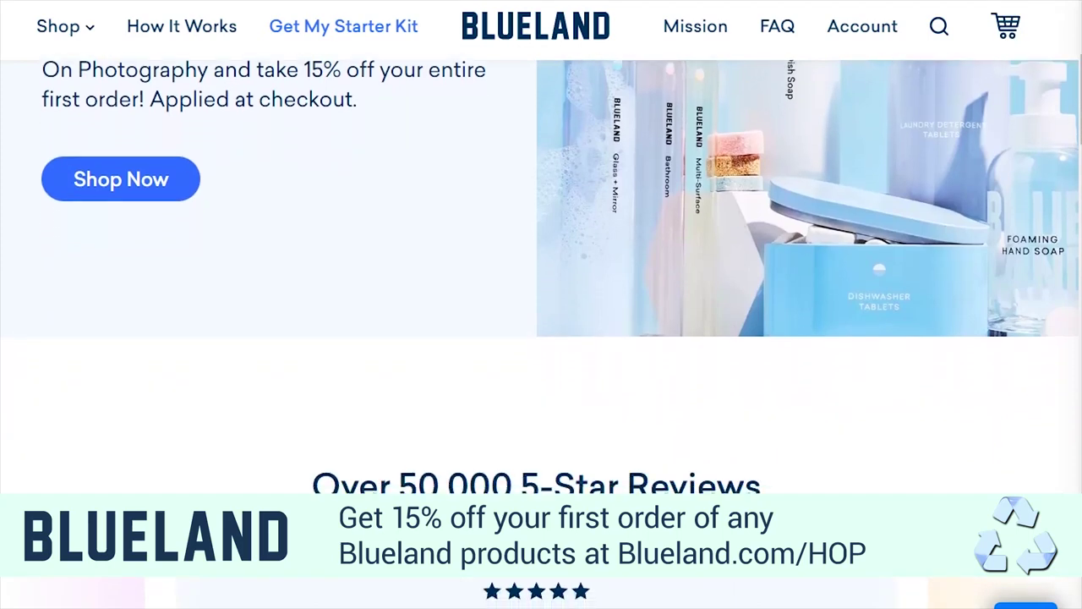
scroll(541, 296, down, 1)
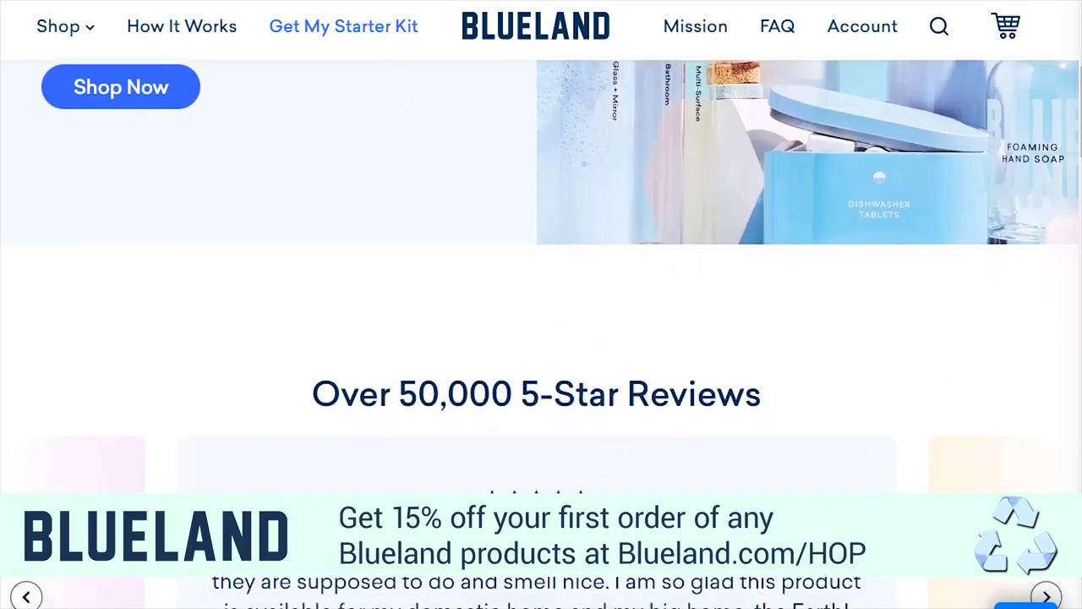
scroll(541, 296, down, 1)
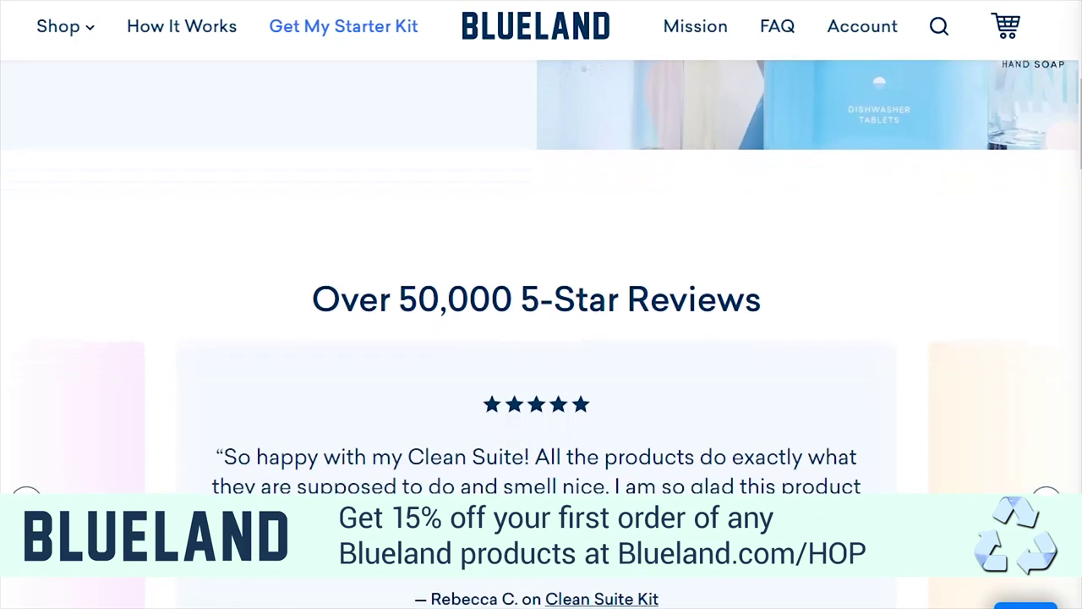
scroll(541, 296, down, 1)
scroll(541, 296, down, 1)
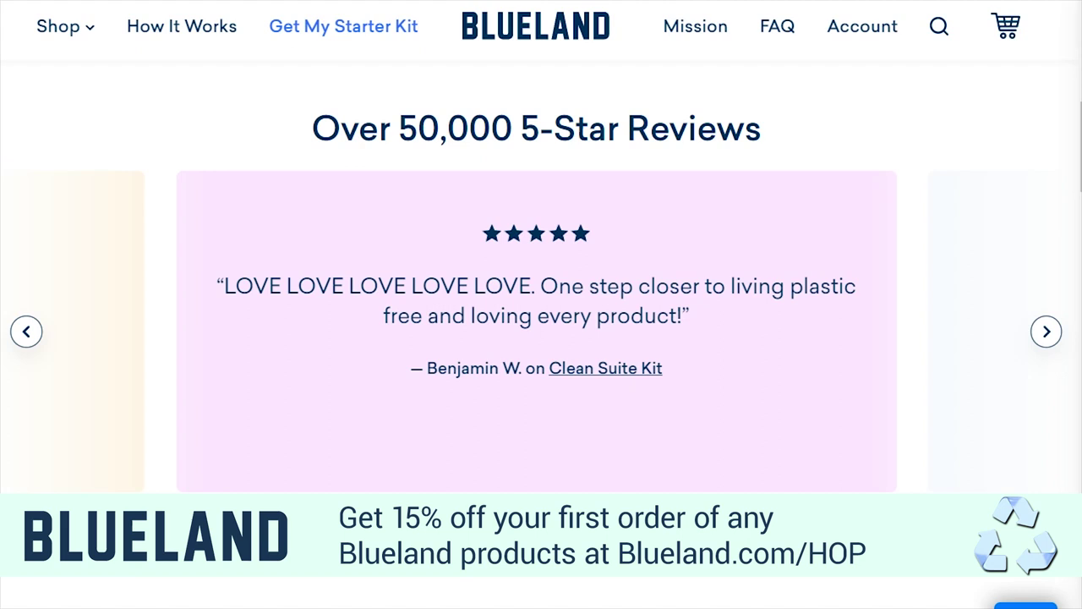
scroll(536, 332, down, 1)
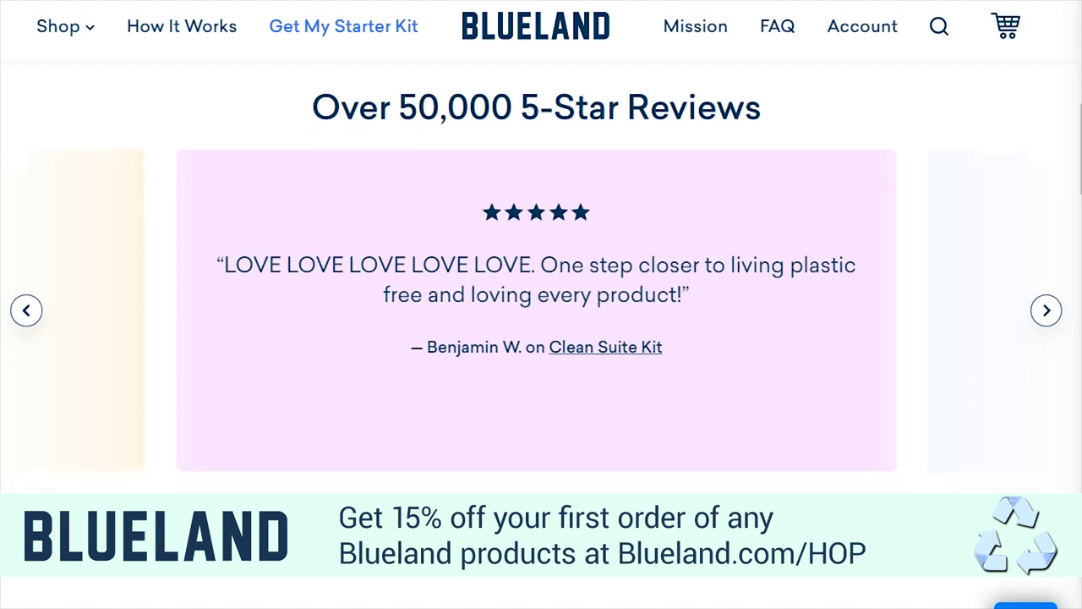
scroll(536, 296, down, 3)
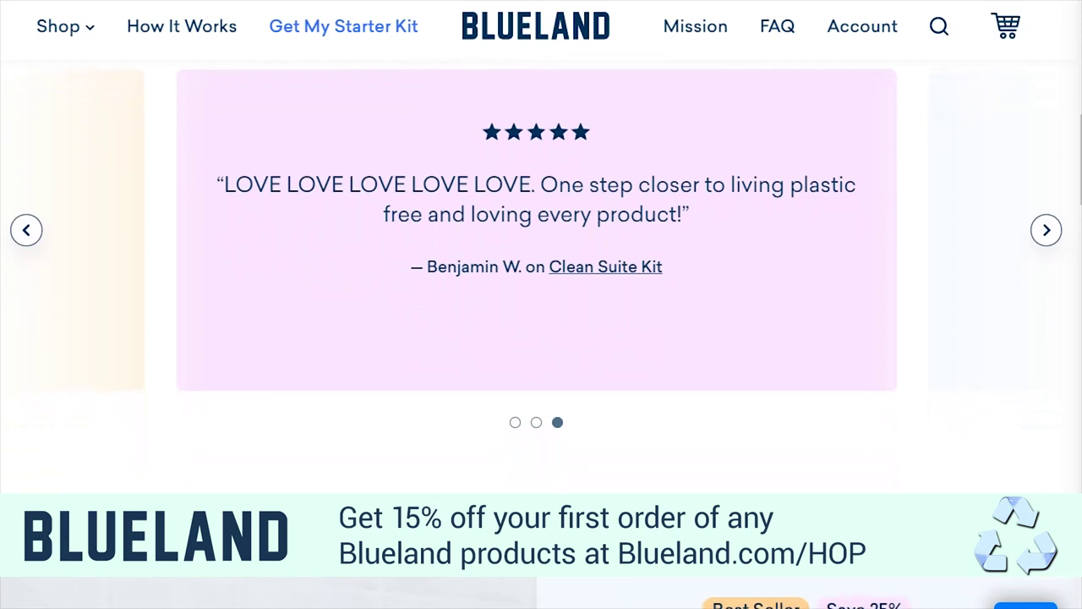
scroll(536, 330, down, 5)
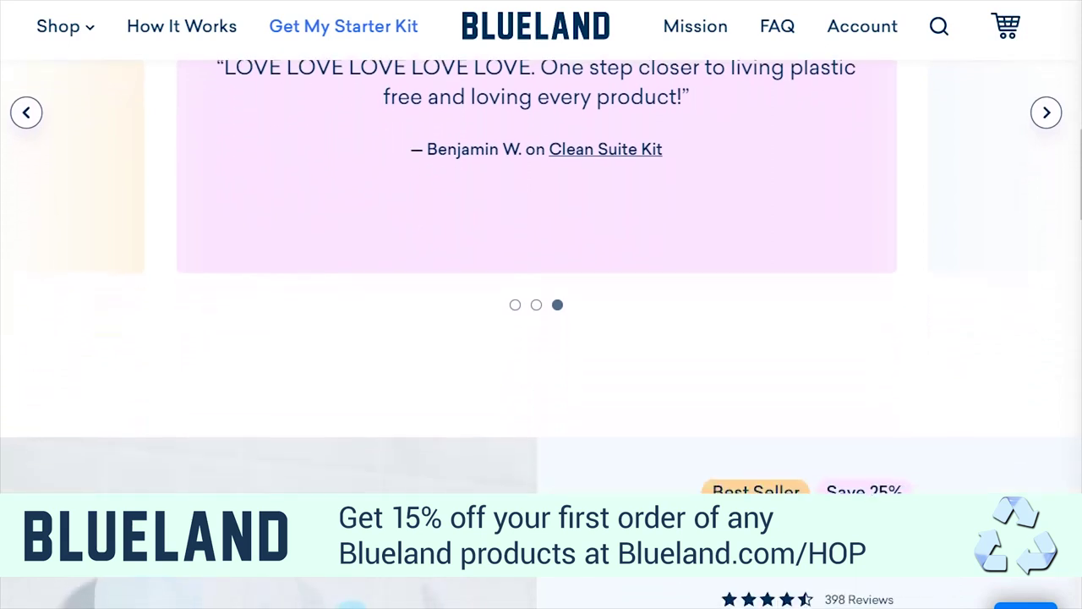
Step: Examine the Clean Suite Kit contents, the product benefits section and the Clean Essentials Kit offer on the Blueland page
scroll(536, 330, down, 5)
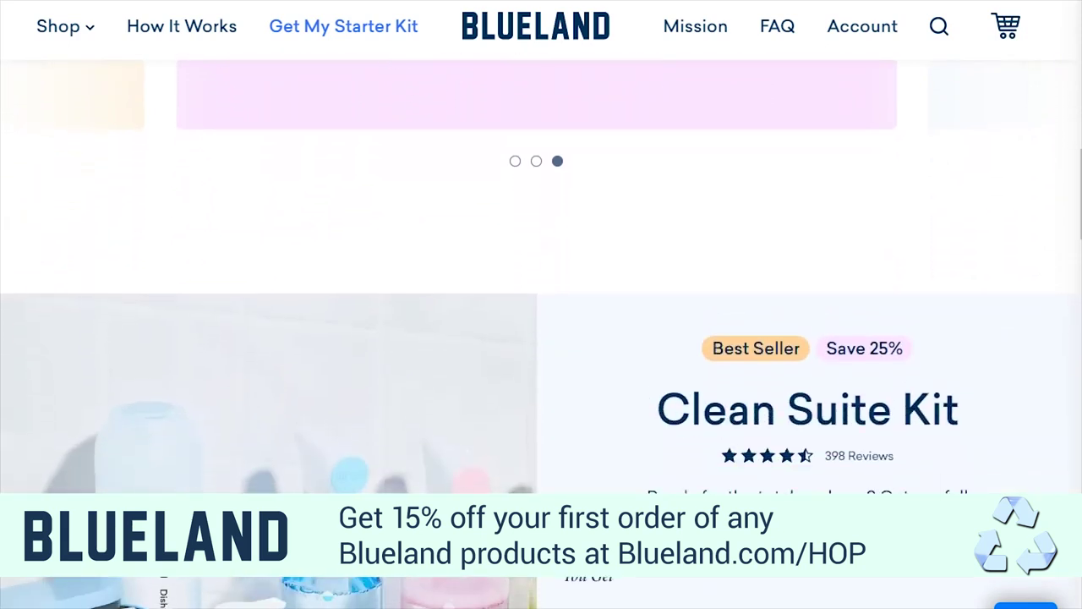
scroll(536, 330, down, 5)
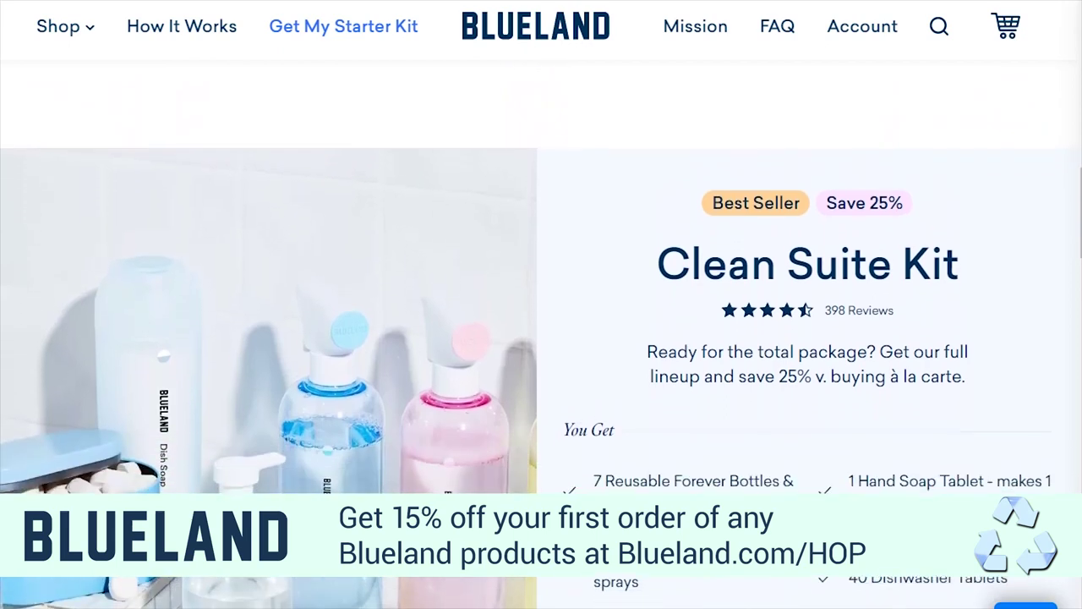
scroll(536, 329, down, 2)
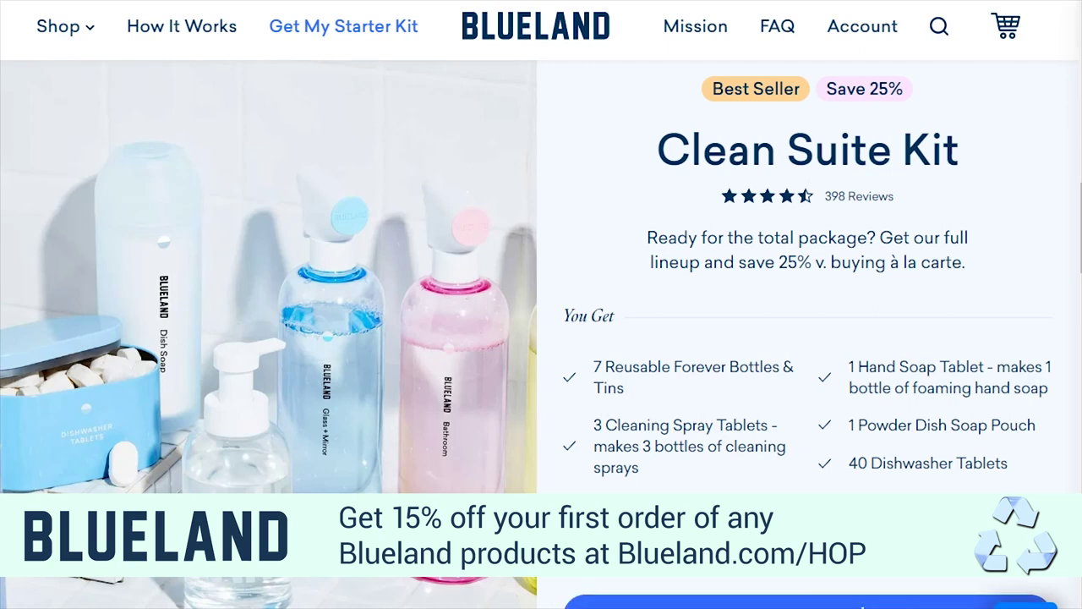
scroll(541, 334, down, 1)
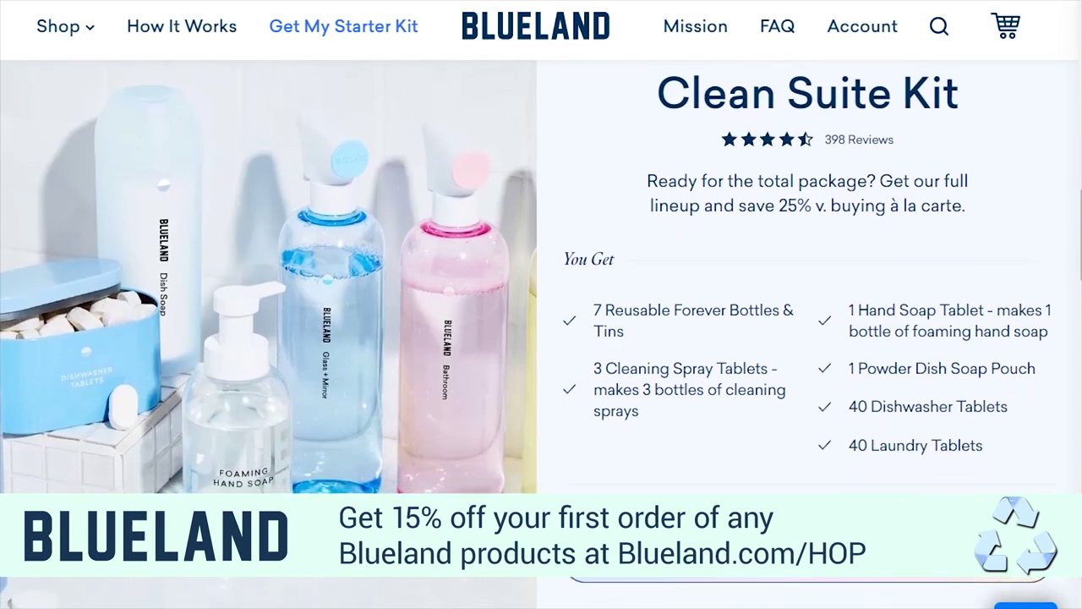
scroll(541, 339, down, 2)
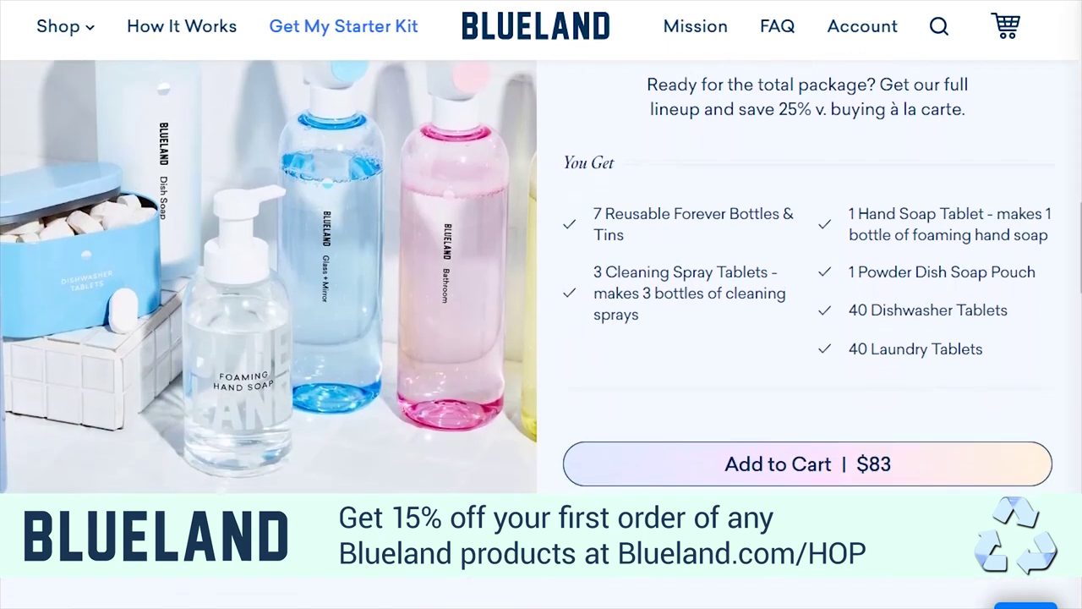
scroll(541, 338, down, 2)
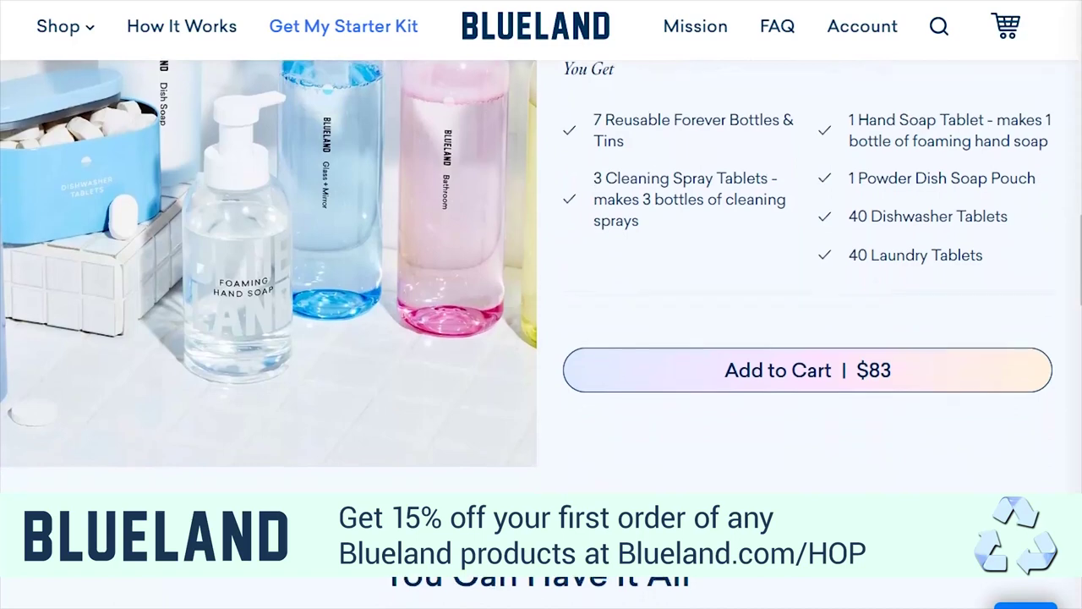
scroll(541, 338, down, 2)
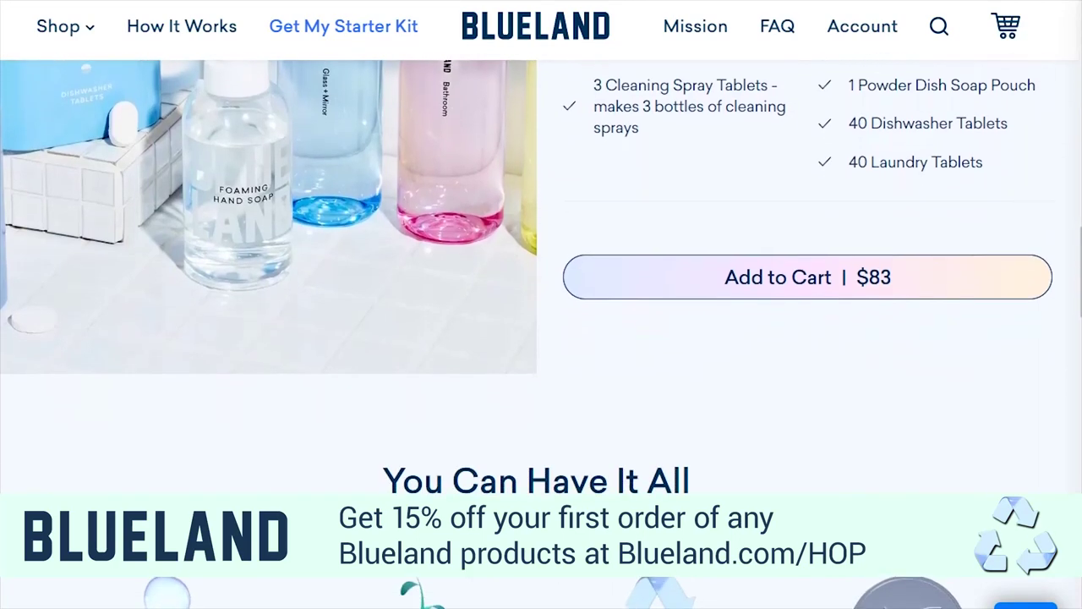
scroll(541, 339, down, 2)
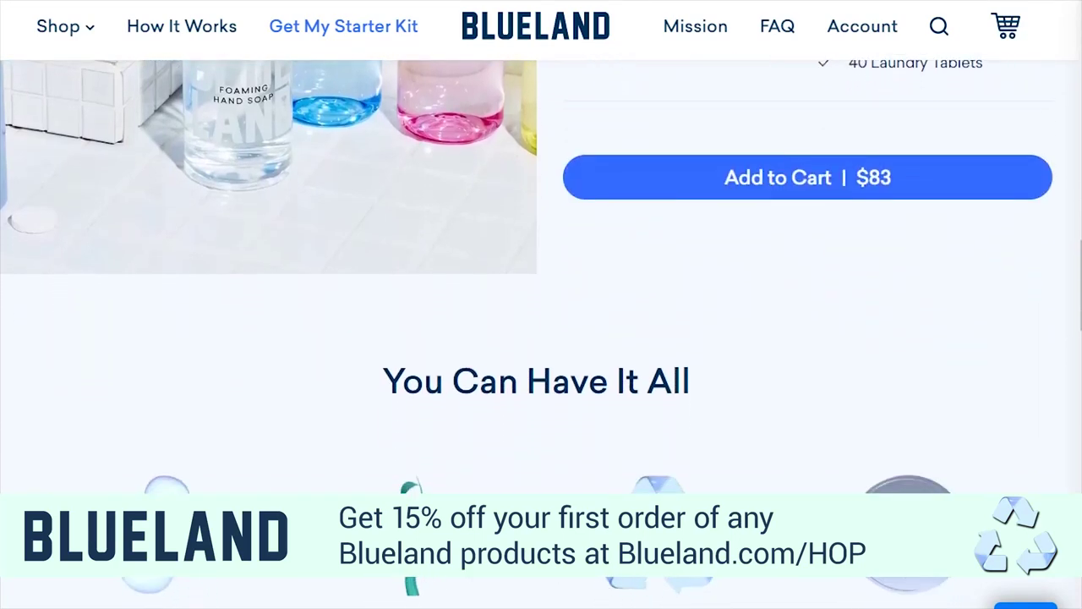
scroll(541, 339, down, 2)
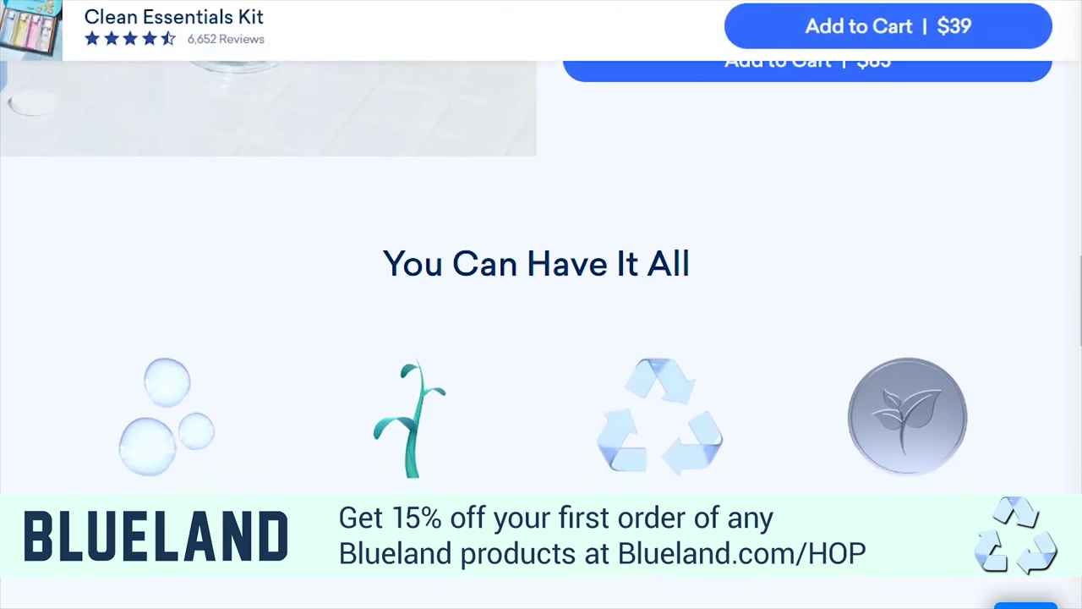
scroll(542, 338, down, 2)
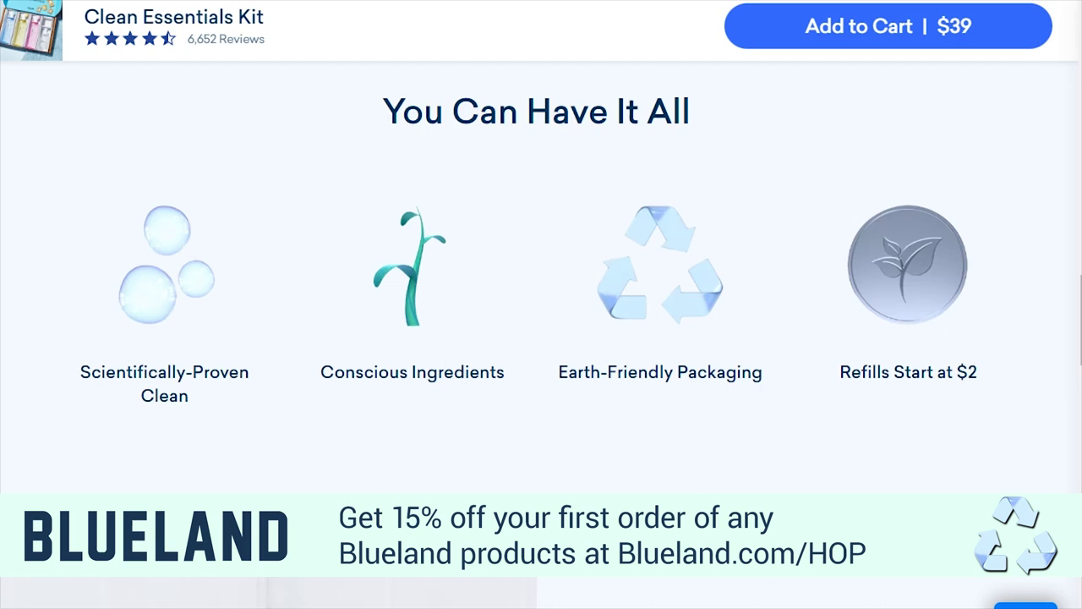
scroll(541, 304, down, 1)
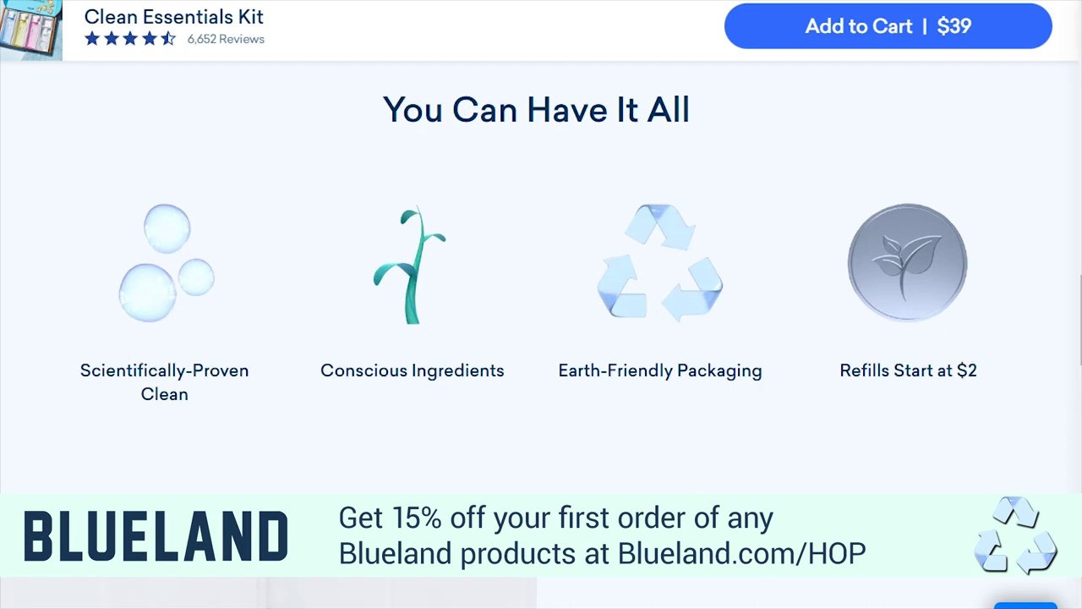
scroll(541, 296, down, 3)
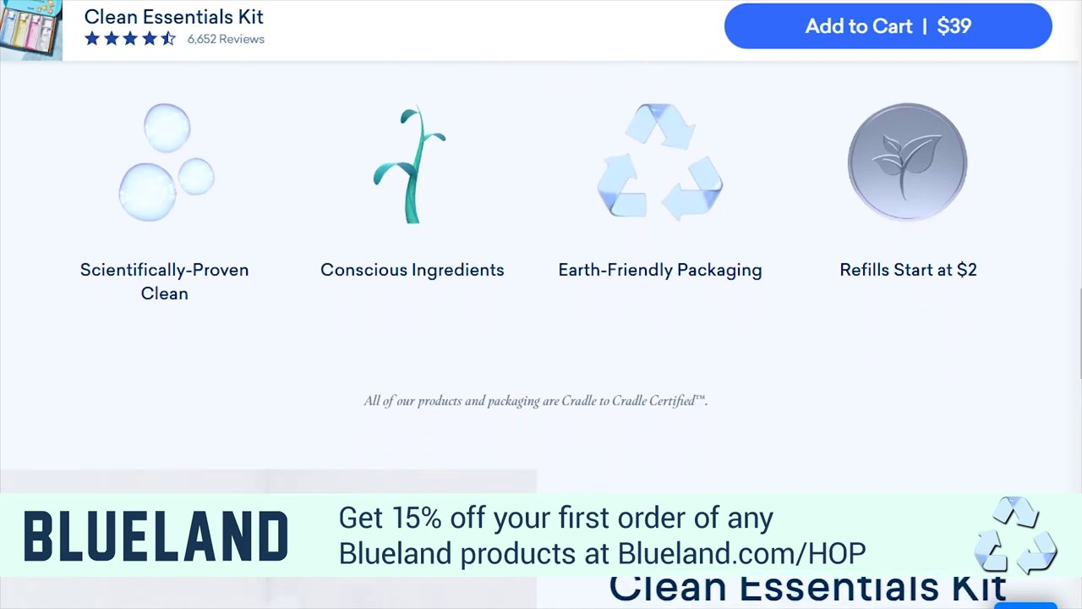
scroll(541, 296, down, 4)
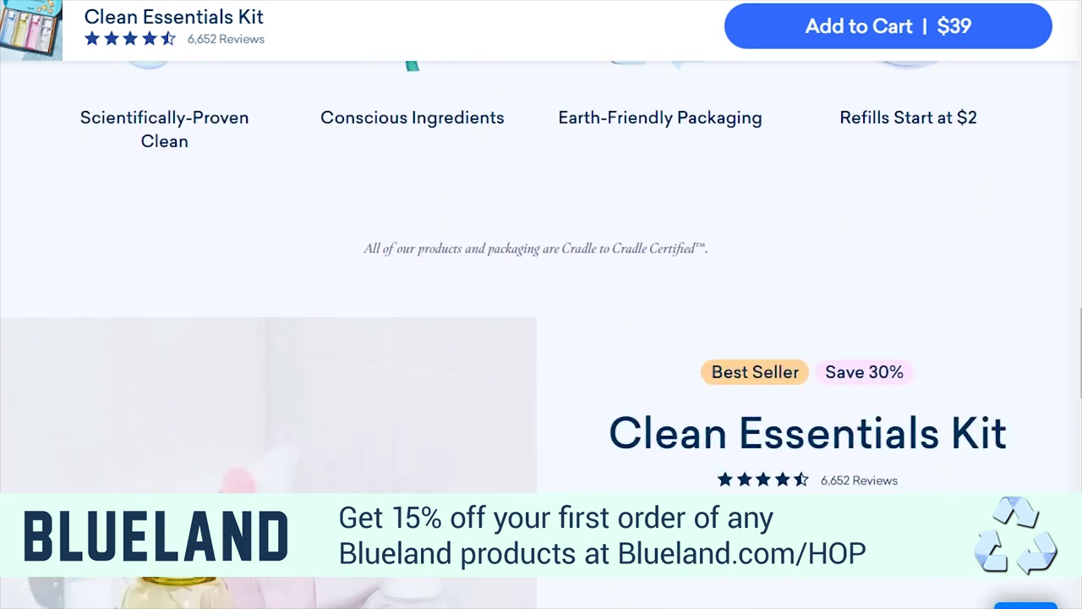
scroll(541, 296, down, 2)
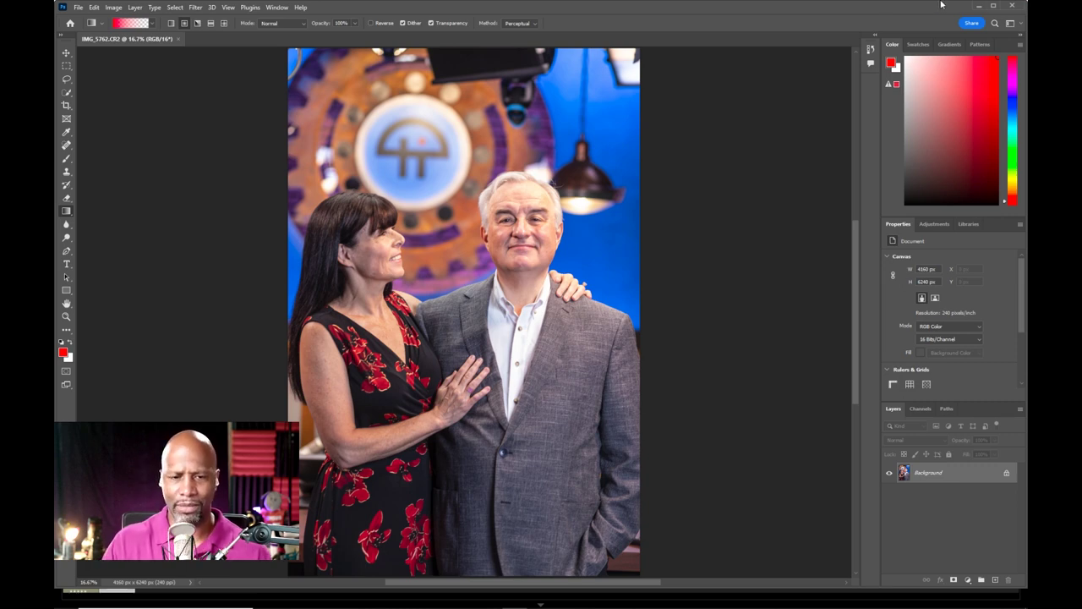
mouse_move(118, 605)
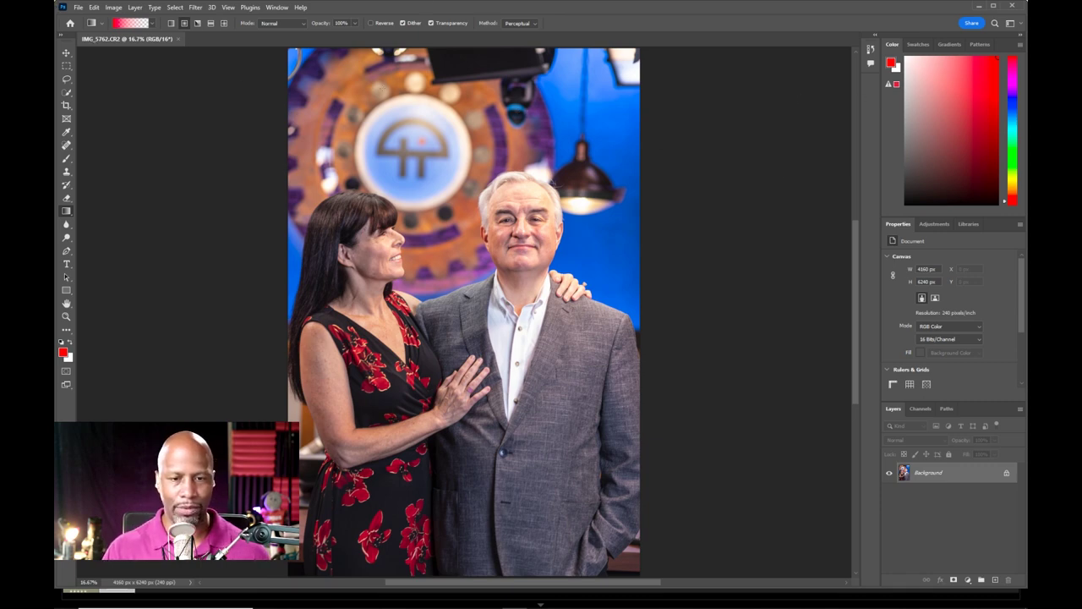
key(ctrl)
key(ctrl)
click(628, 81)
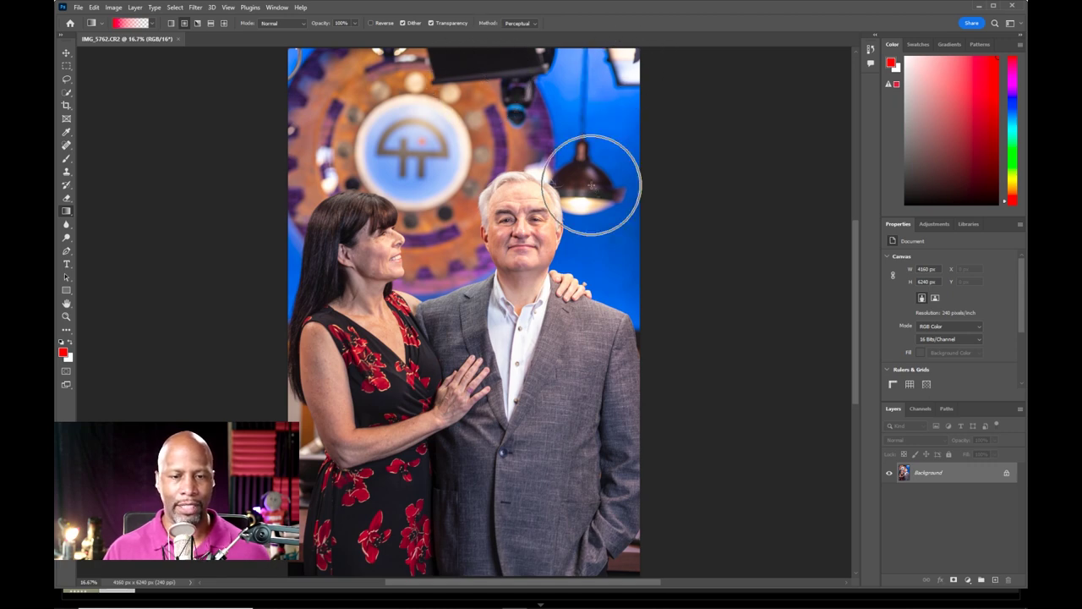
click(507, 106)
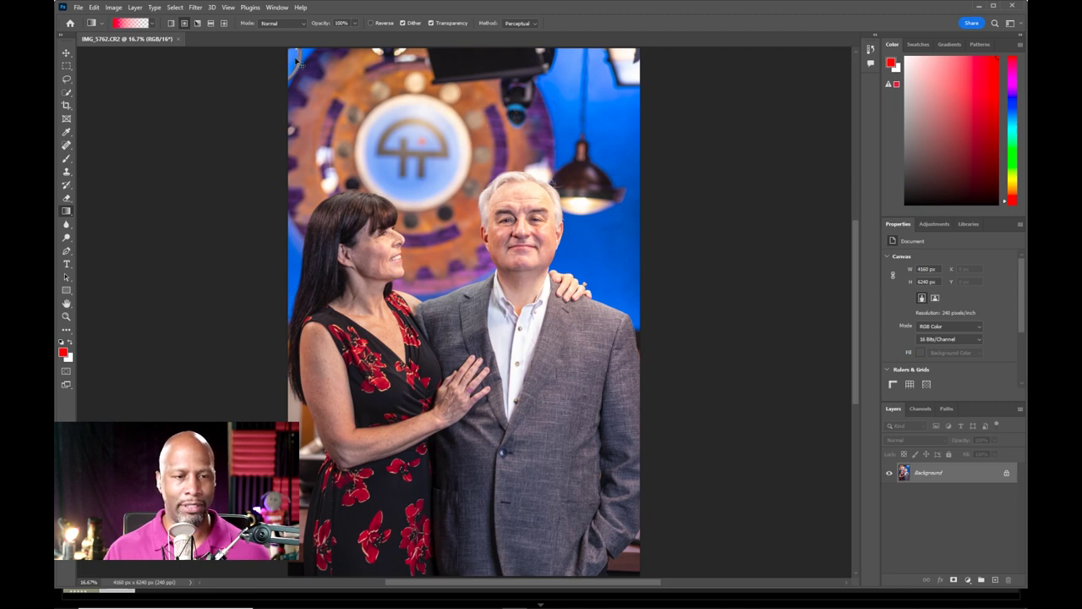
key(ctrl)
key(ctrl)
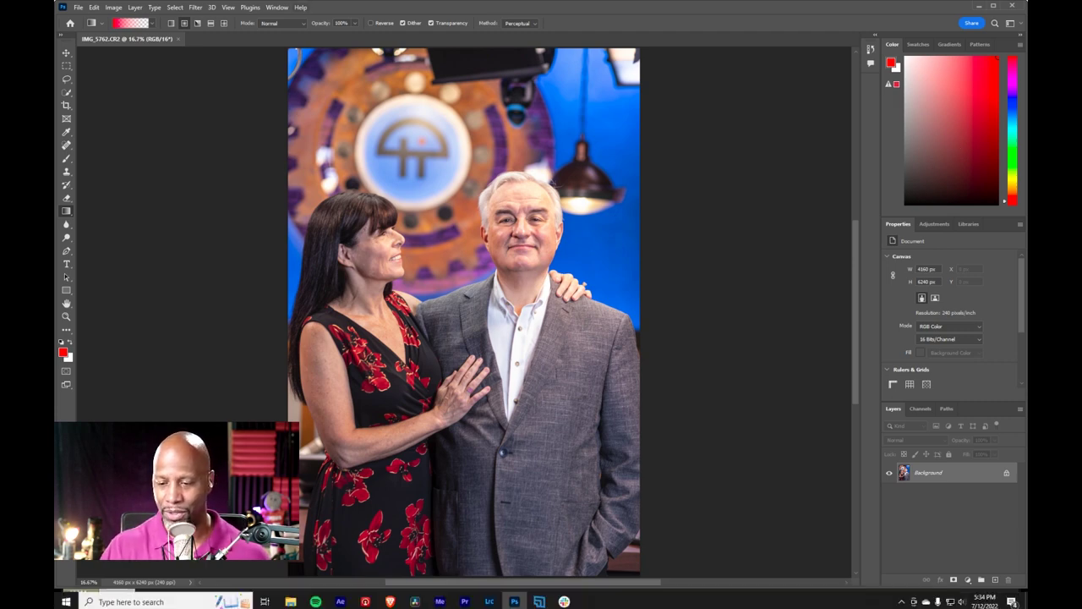
Step: Unlock the Background layer of IMG_5762.CR2 in Photoshop and duplicate it as a working copy
click(1006, 474)
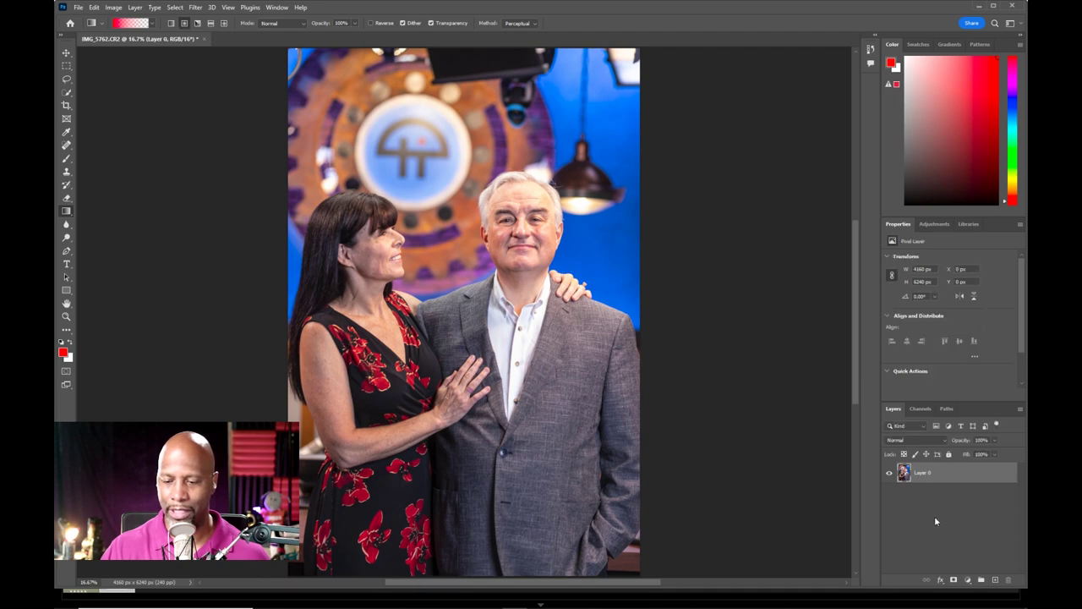
drag(997, 476, 994, 581)
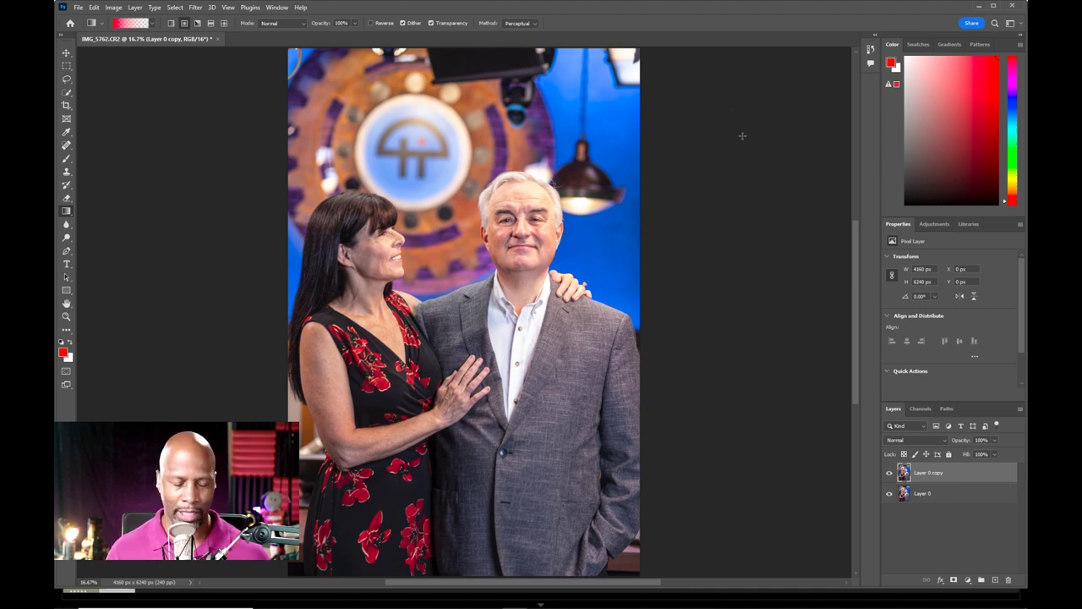
Step: Lasso a loose selection around the bright light fixture in the photo's upper-right corner on the duplicate layer
key(l)
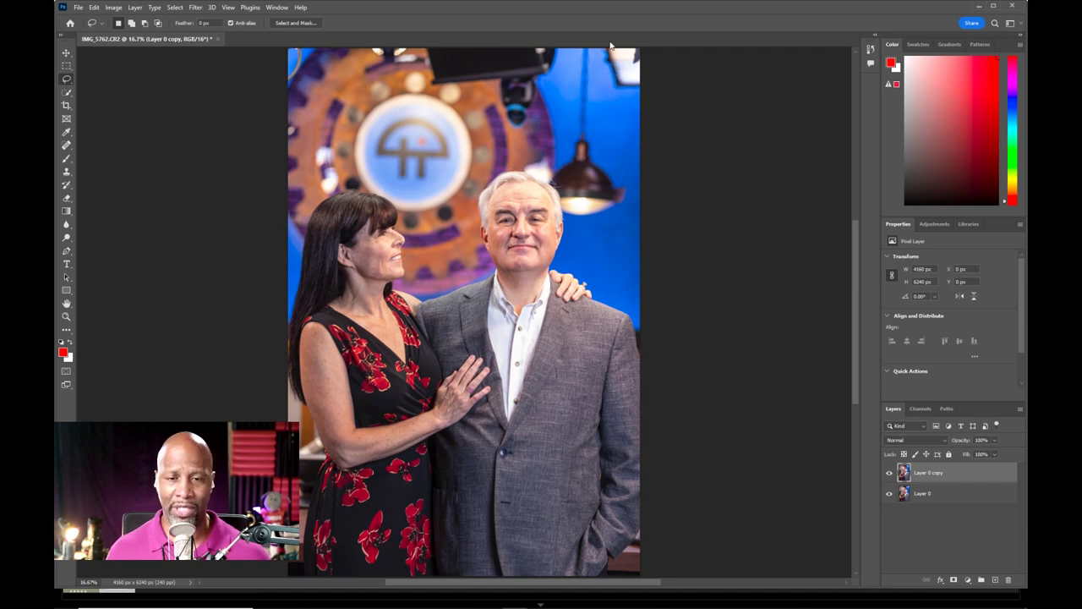
mouse_move(605, 40)
mouse_down()
mouse_move(594, 75)
mouse_move(615, 39)
mouse_move(593, 85)
mouse_move(612, 109)
mouse_move(642, 107)
mouse_move(651, 50)
mouse_move(599, 50)
mouse_up()
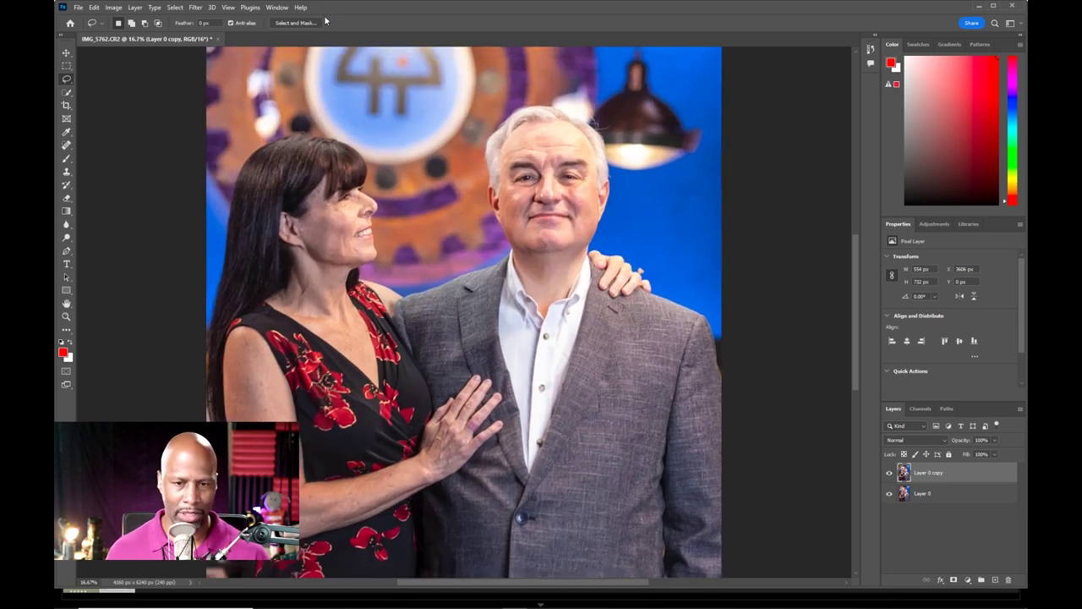
key(ctrl+equal)
key(space)
mouse_move(529, 131)
mouse_down()
mouse_move(536, 169)
mouse_move(505, 177)
mouse_up()
scroll(505, 177, right, 1)
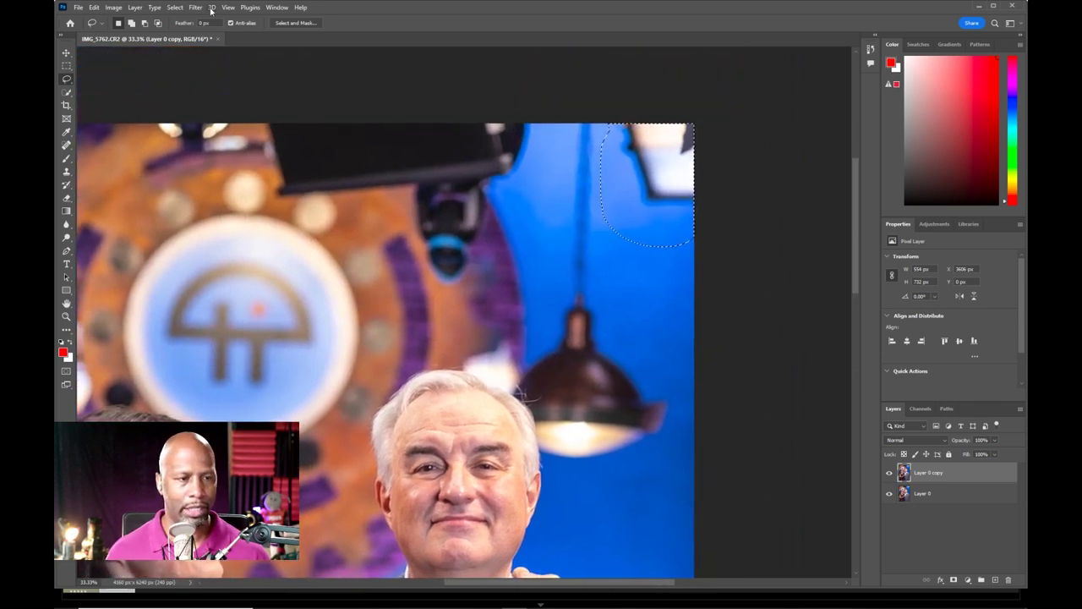
Step: Fill the lassoed light fixture area with Content-Aware Fill, output to the current layer, and clear the selection
click(95, 7)
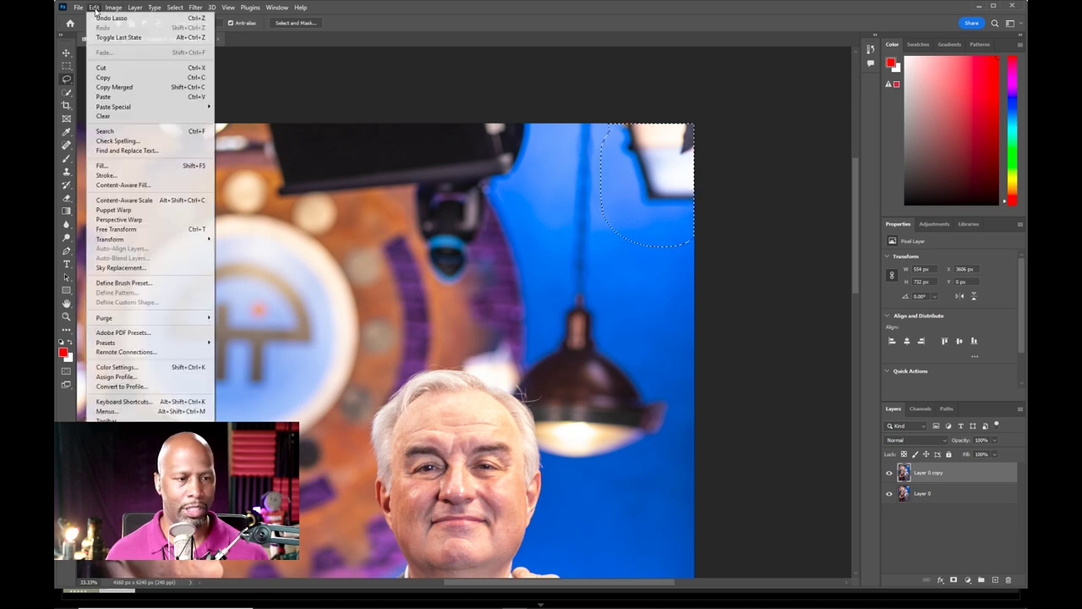
click(141, 186)
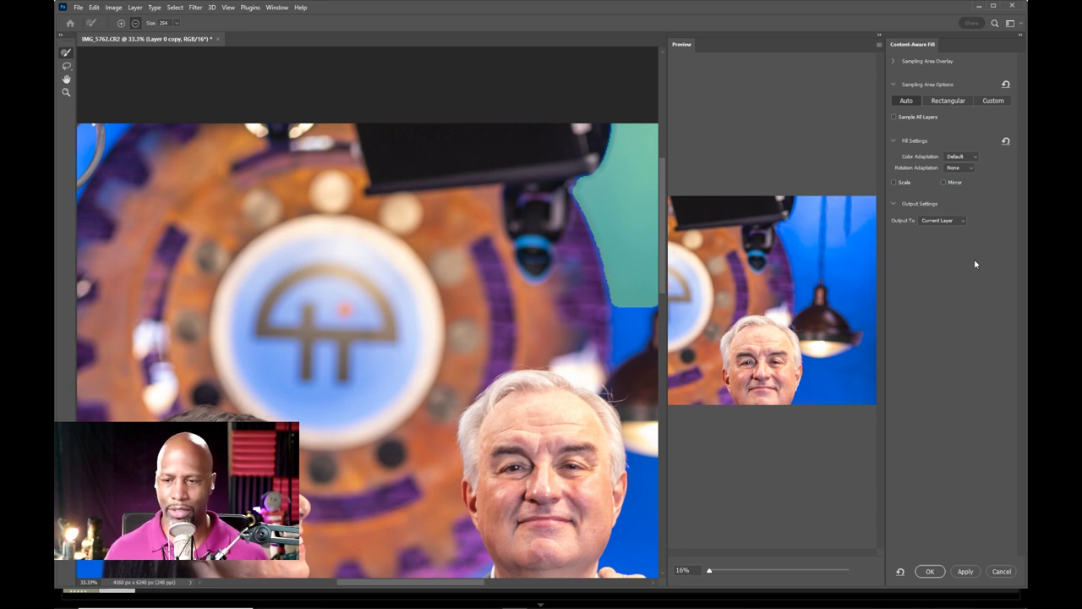
click(965, 572)
click(930, 572)
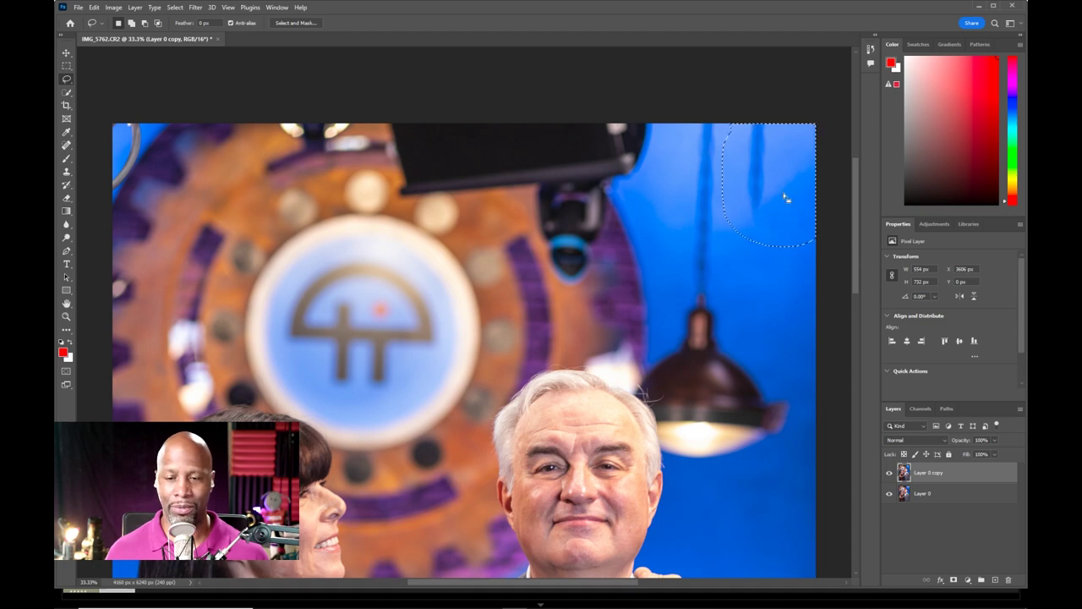
key(ctrl+d)
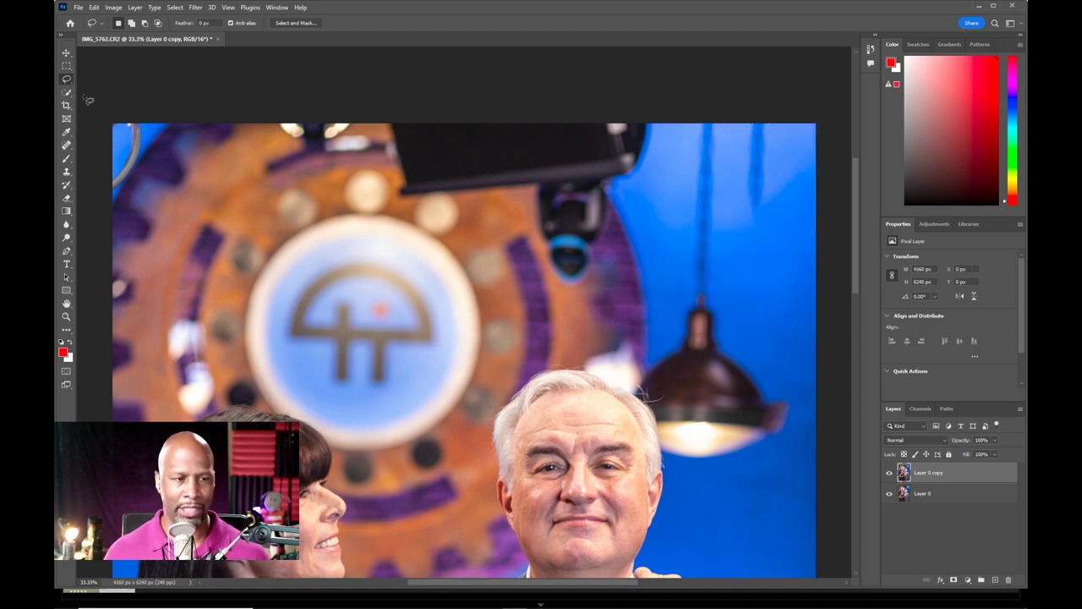
Step: Remove the leftover dark cable streak and its smudge from the blue wall in the photo's upper-right corner with the Spot Healing Brush
click(71, 145)
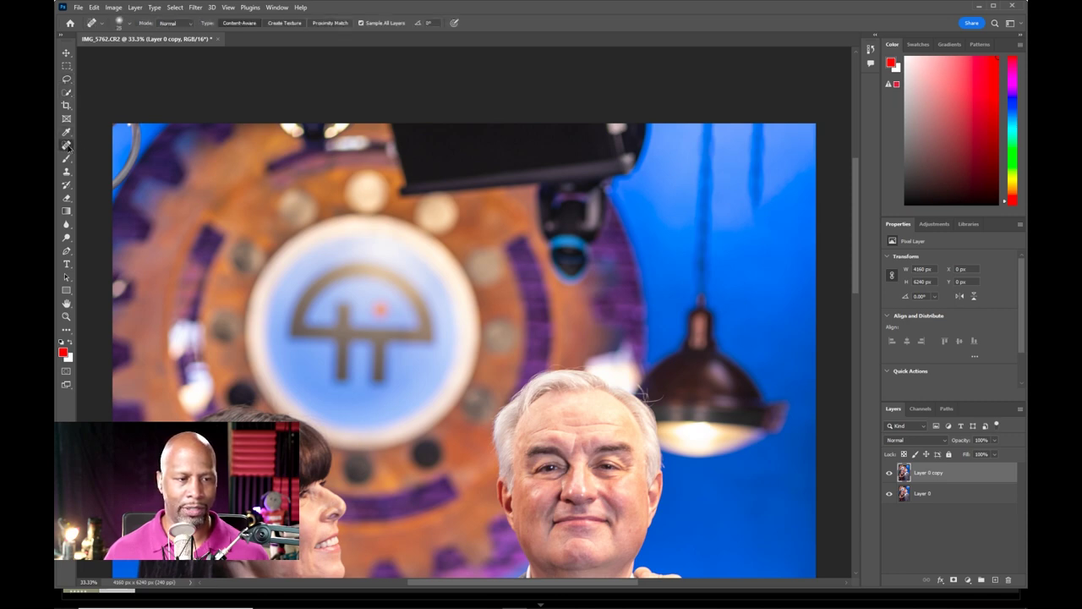
right_click(68, 146)
click(100, 145)
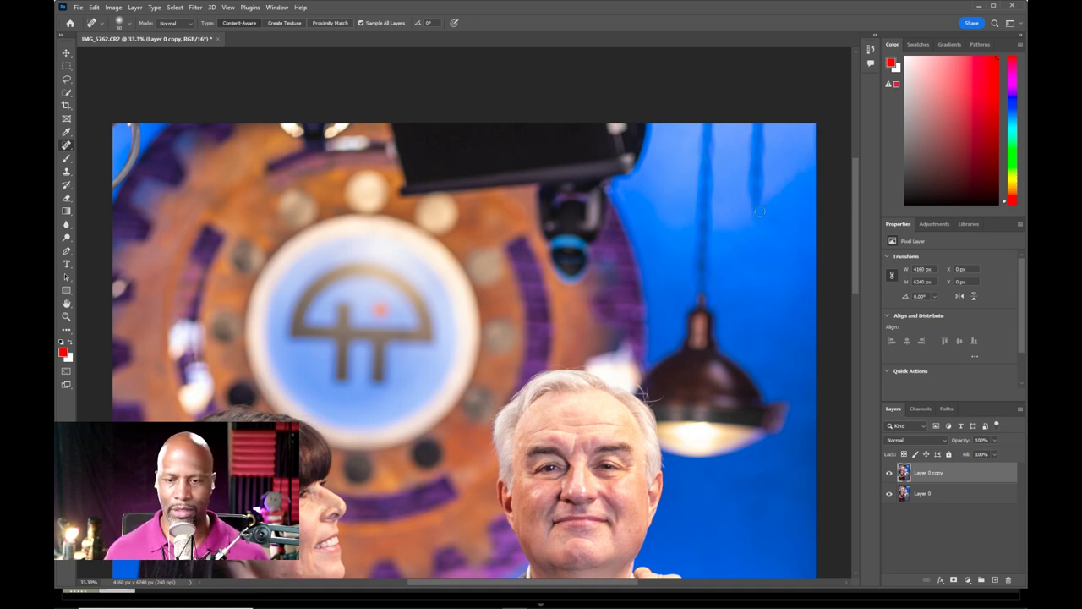
drag(755, 215, 764, 124)
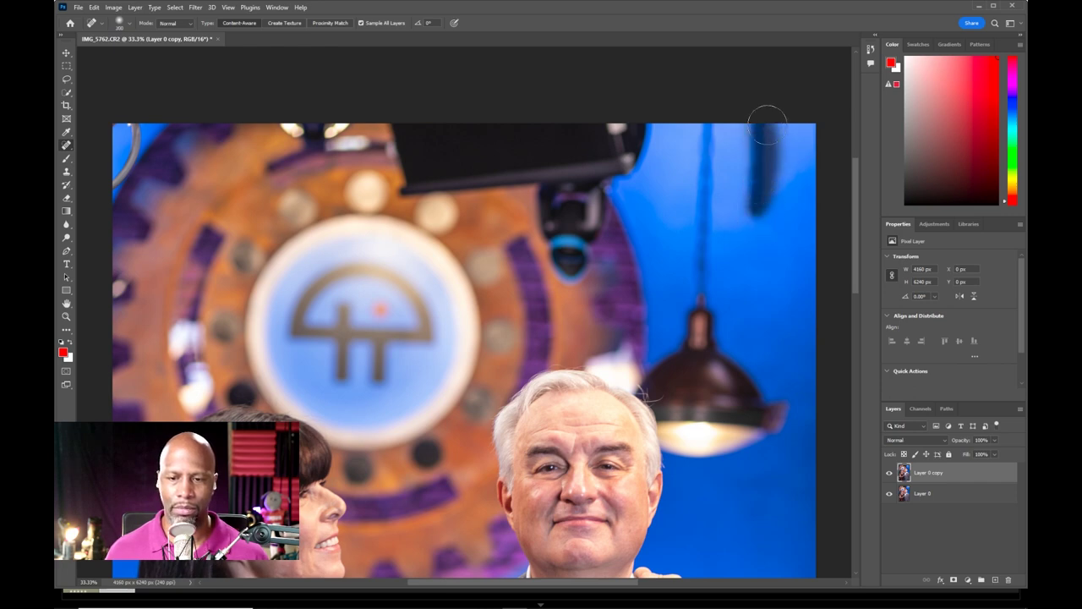
mouse_move(758, 217)
mouse_down()
mouse_move(766, 173)
mouse_move(757, 129)
mouse_move(737, 193)
mouse_move(752, 200)
mouse_move(769, 115)
mouse_up()
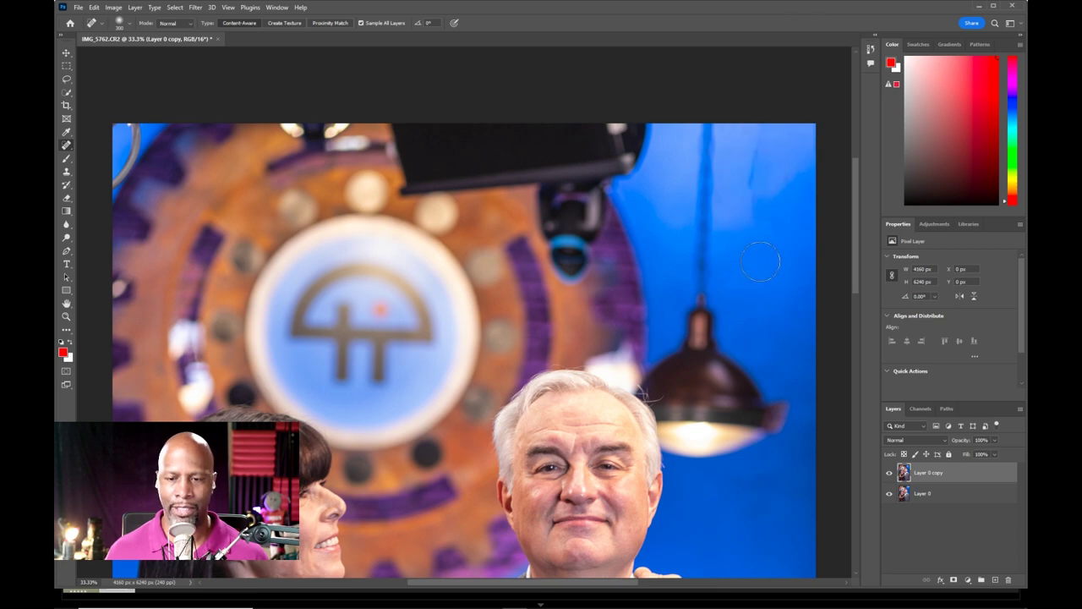
mouse_move(749, 180)
mouse_down()
mouse_move(766, 128)
mouse_move(751, 192)
mouse_up()
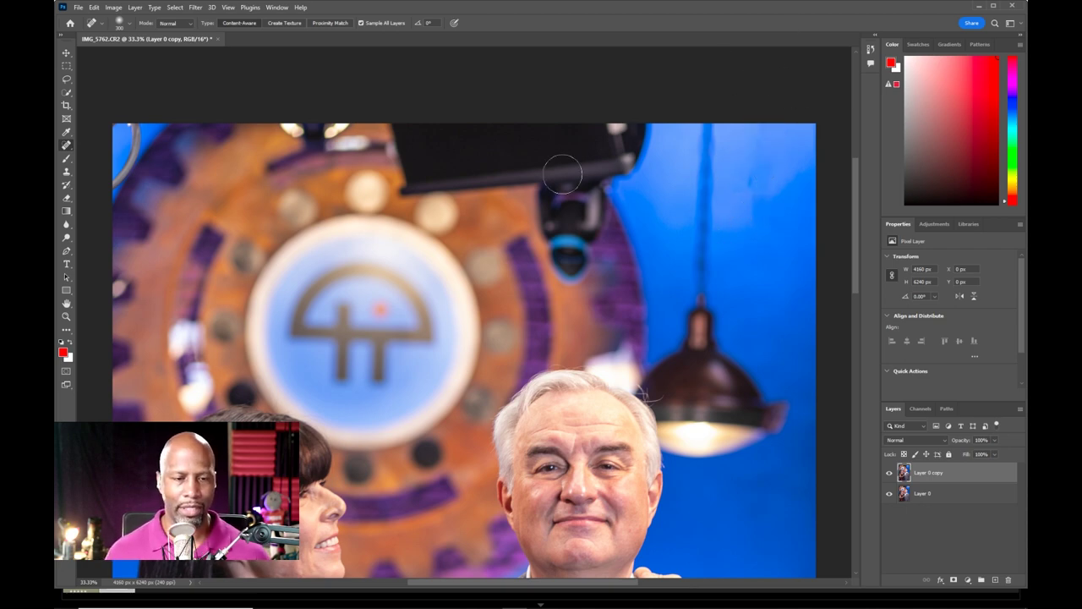
Step: Clone Stamp orange background texture over the middle of the black overhead panel, up to the photo's upper edge
mouse_move(501, 218)
mouse_down()
mouse_move(536, 201)
mouse_move(580, 215)
mouse_move(590, 226)
mouse_move(583, 249)
mouse_move(570, 249)
mouse_up()
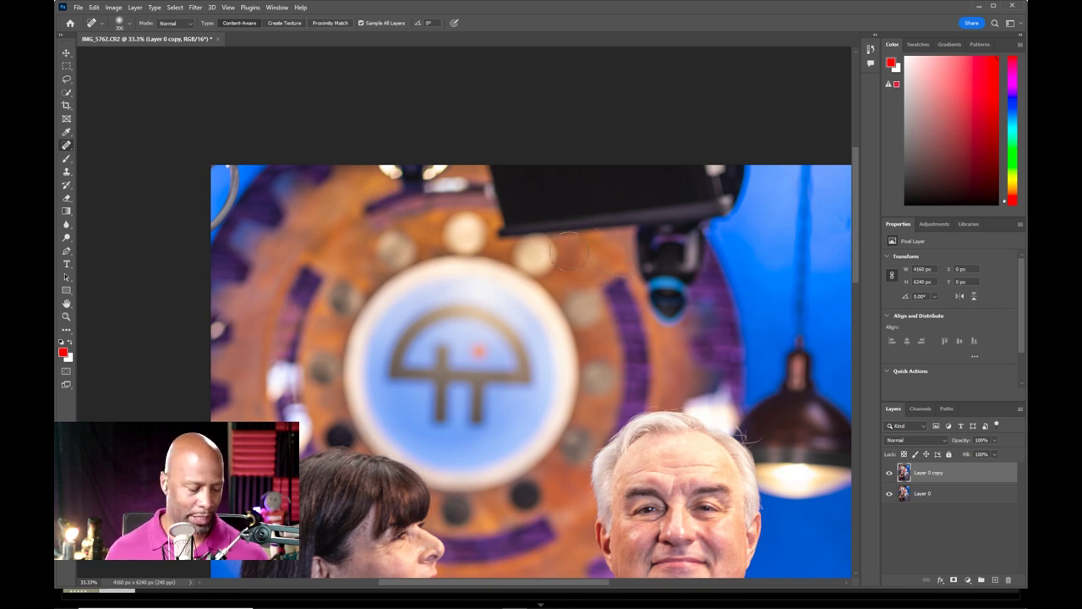
key(s)
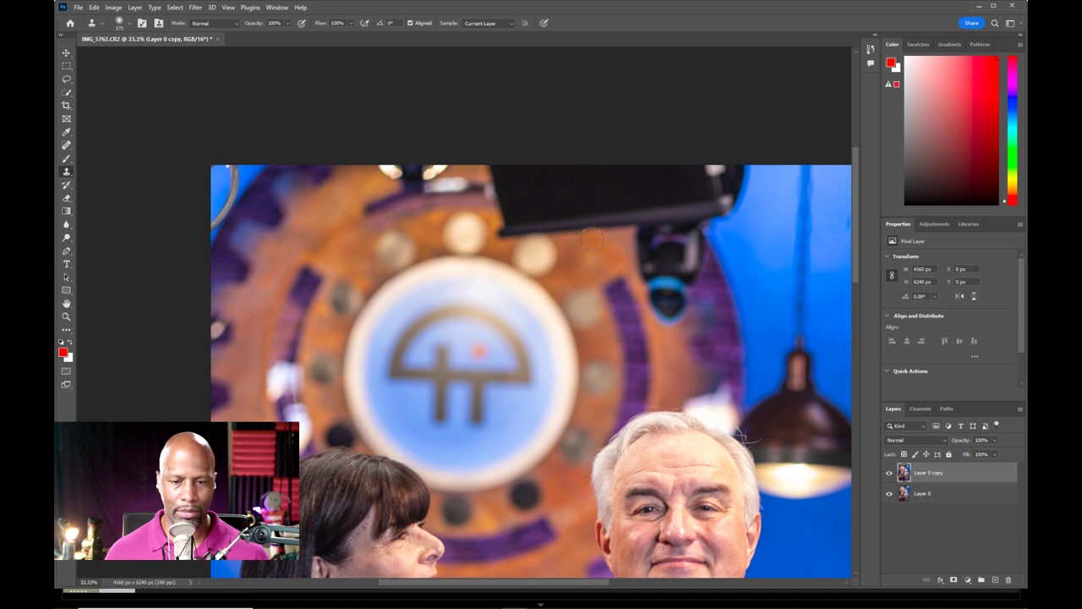
drag(591, 234, 589, 235)
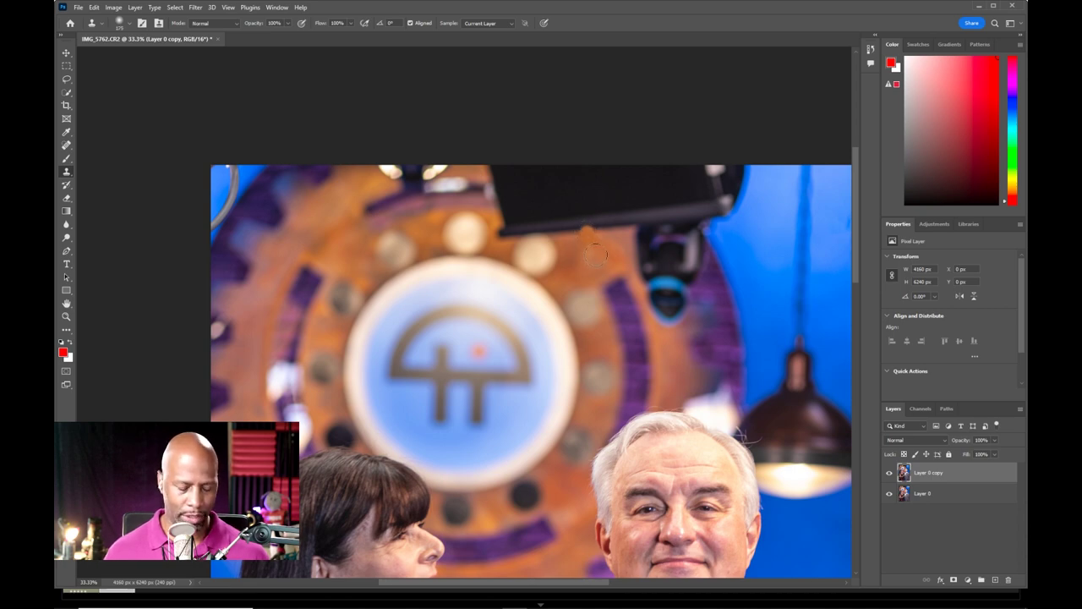
alt+click(598, 254)
mouse_move(608, 228)
mouse_down()
mouse_move(557, 225)
mouse_move(582, 206)
mouse_move(604, 221)
mouse_move(604, 212)
mouse_move(592, 216)
mouse_move(594, 197)
mouse_move(578, 195)
mouse_move(582, 187)
mouse_move(587, 207)
mouse_move(575, 197)
mouse_move(580, 175)
mouse_move(587, 186)
mouse_move(589, 176)
mouse_move(586, 192)
mouse_move(573, 178)
mouse_move(568, 191)
mouse_move(578, 172)
mouse_move(559, 207)
mouse_move(565, 175)
mouse_move(578, 167)
mouse_move(561, 160)
mouse_move(557, 190)
mouse_move(550, 171)
mouse_move(556, 203)
mouse_move(548, 166)
mouse_move(554, 196)
mouse_up()
click(606, 211)
alt+click(596, 239)
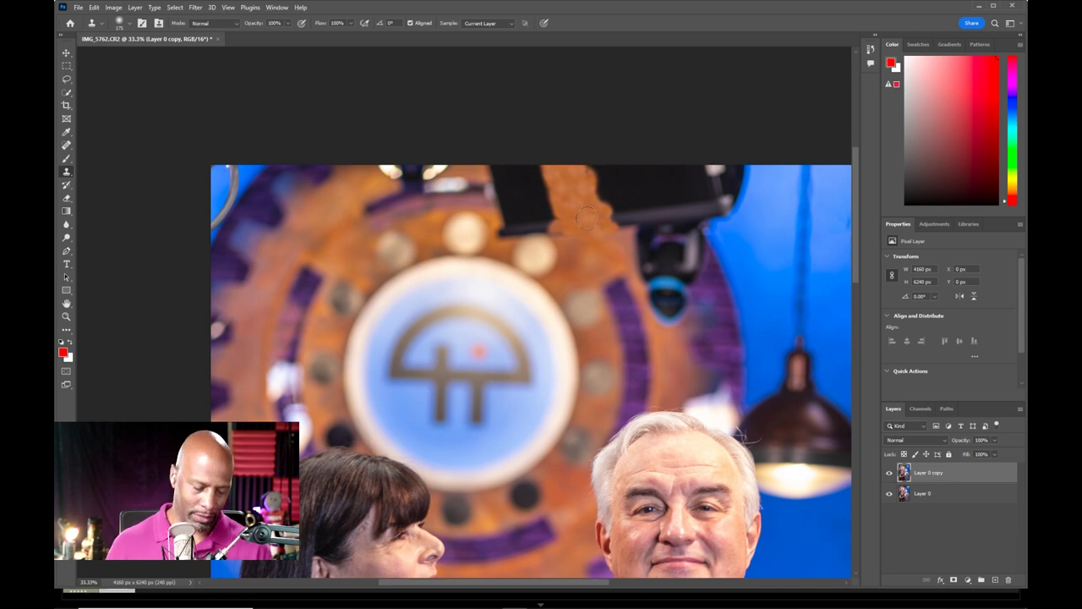
Step: Examine the cloned orange area up close and the whole portrait at reduced zoom
key(ctrl+plus)
key(ctrl+plus)
drag(742, 64, 617, 197)
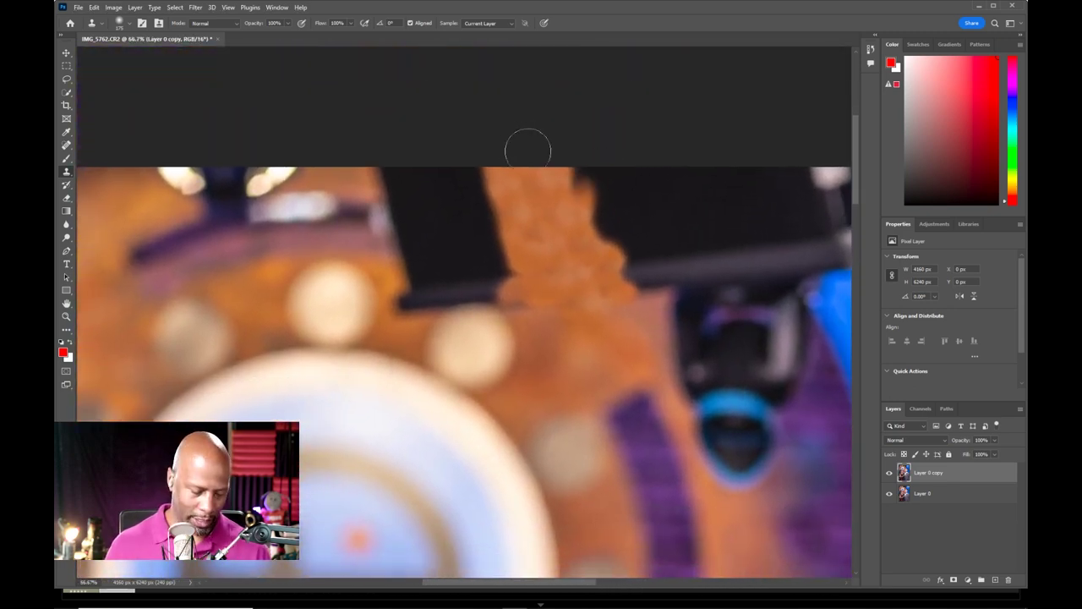
key(ctrl+minus)
key(ctrl+minus)
key(ctrl+z)
key(ctrl+minus)
key(ctrl+minus)
key(ctrl+minus)
key(ctrl+minus)
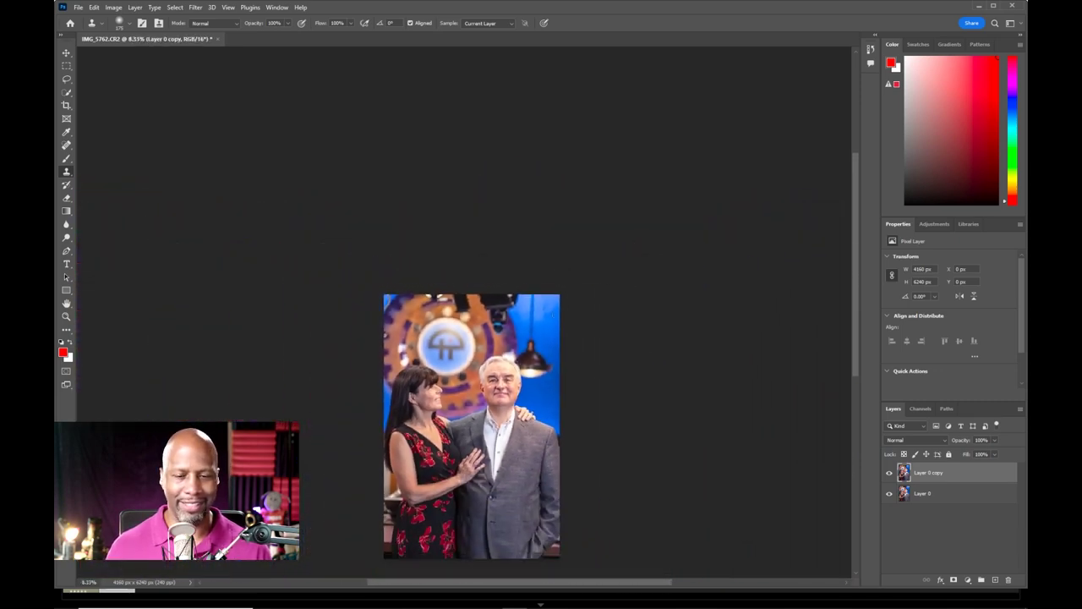
drag(517, 361, 507, 220)
key(ctrl+plus)
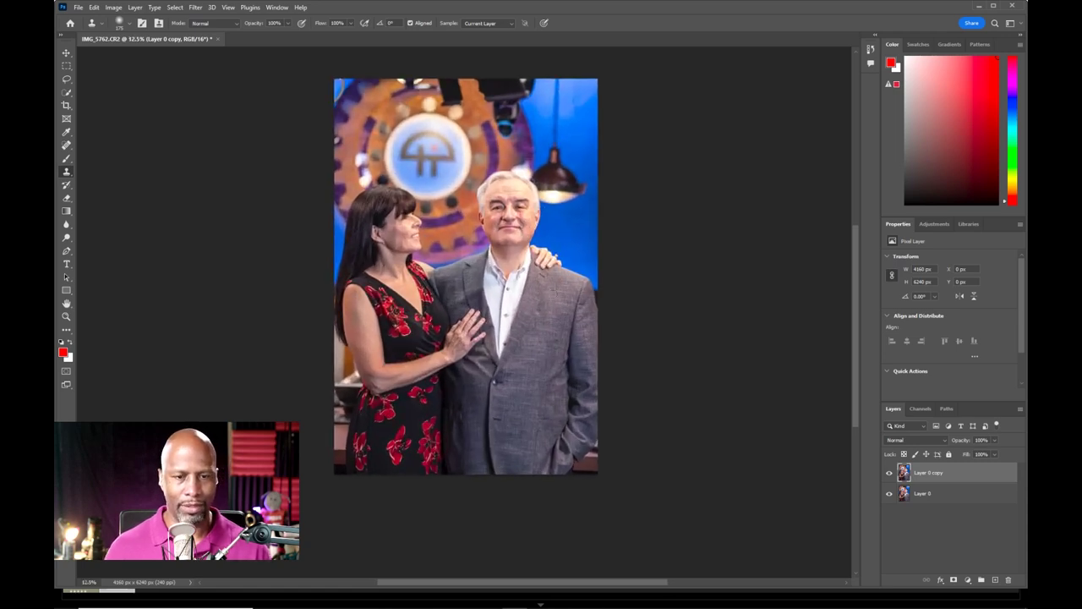
key(ctrl+plus)
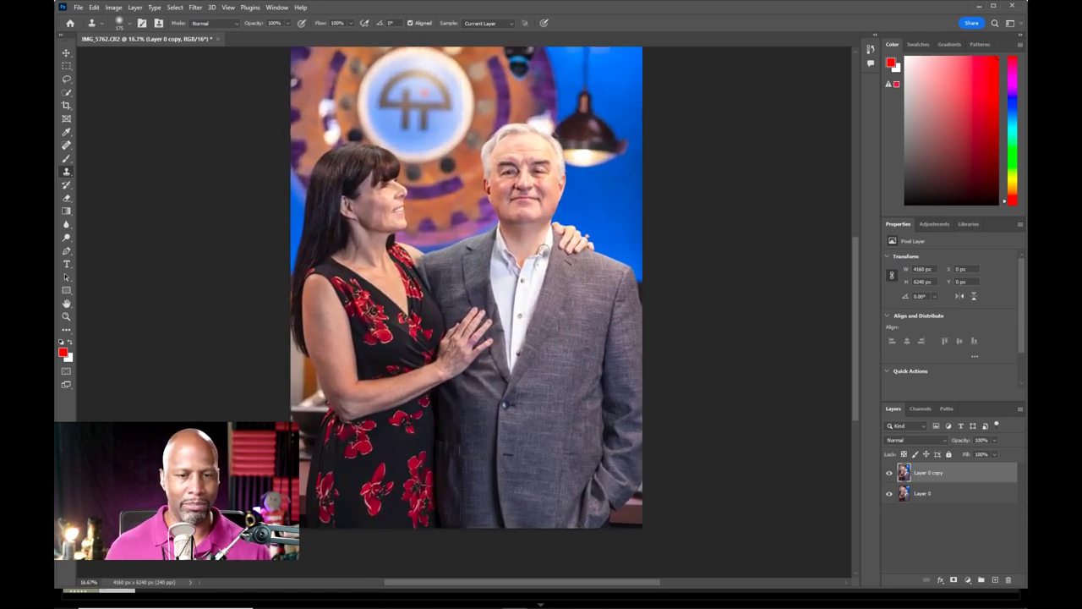
mouse_move(533, 259)
mouse_down()
mouse_move(533, 295)
mouse_move(552, 334)
mouse_up()
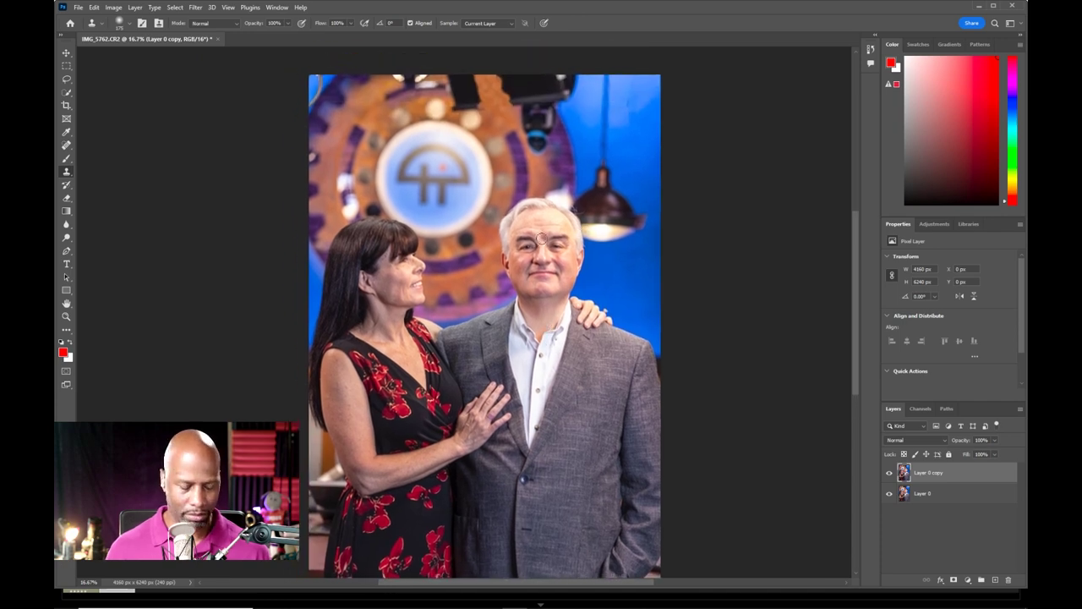
Step: Patch the inner edge of the remaining left piece of the black panel with orange background, using the Patch Tool, and deselect
key(ctrl+plus)
key(ctrl+plus)
key(m)
drag(552, 202, 575, 290)
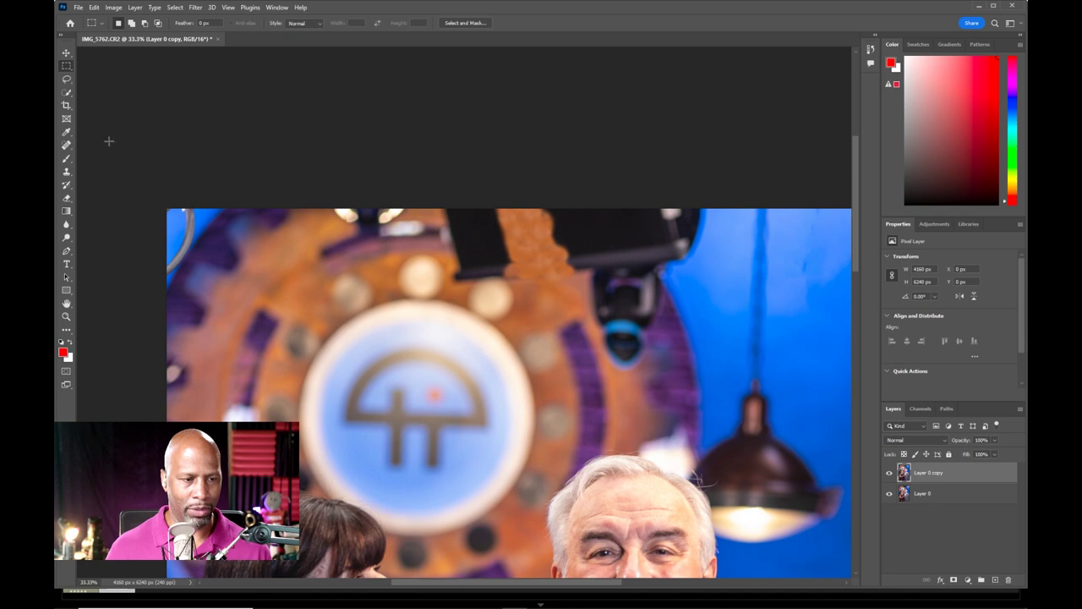
click(67, 146)
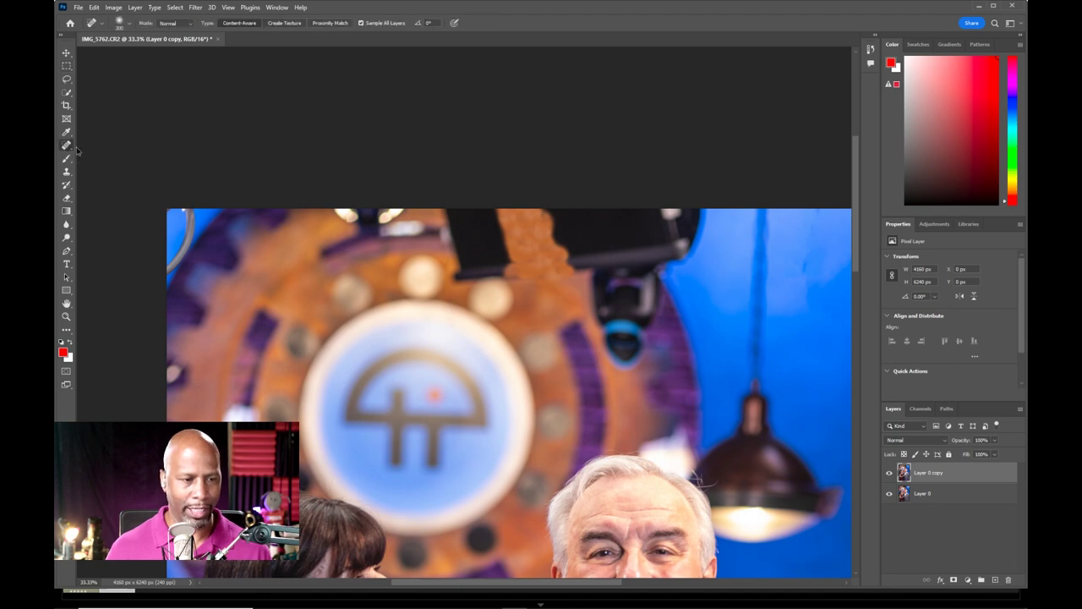
right_click(72, 147)
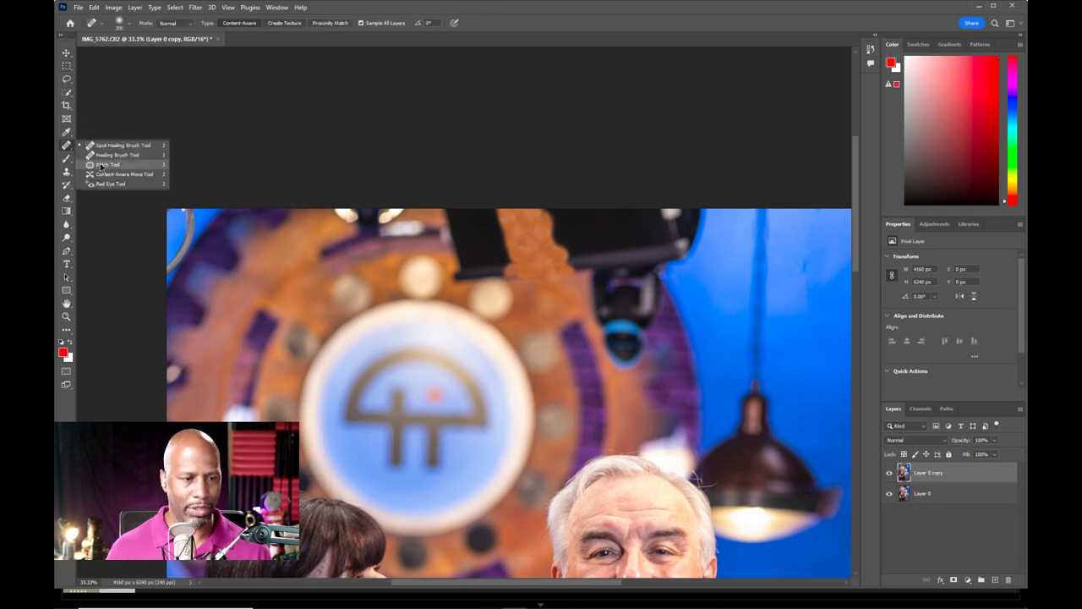
click(107, 164)
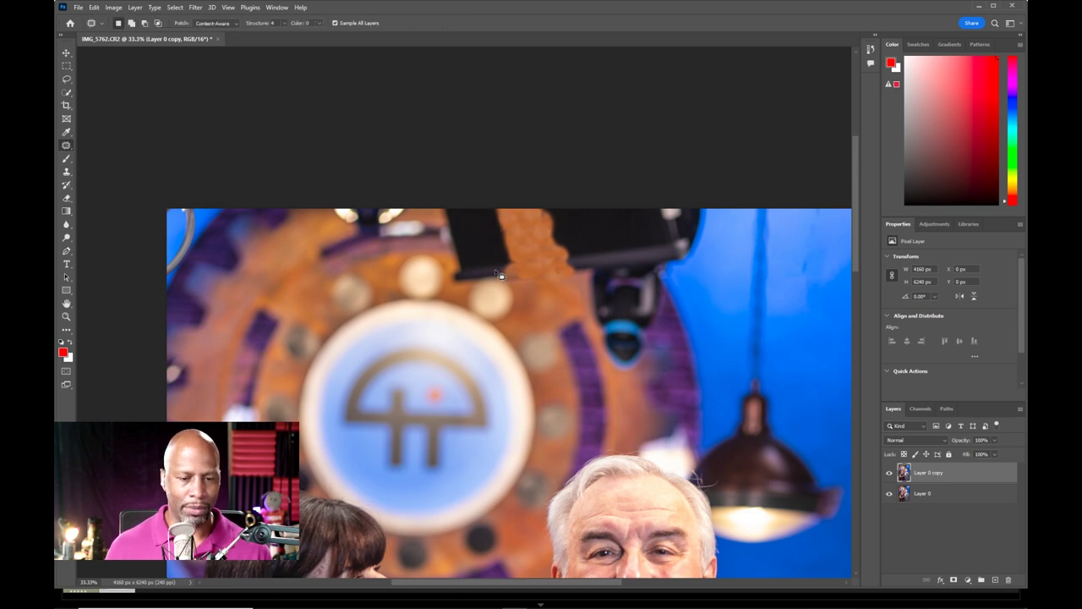
drag(503, 235, 528, 260)
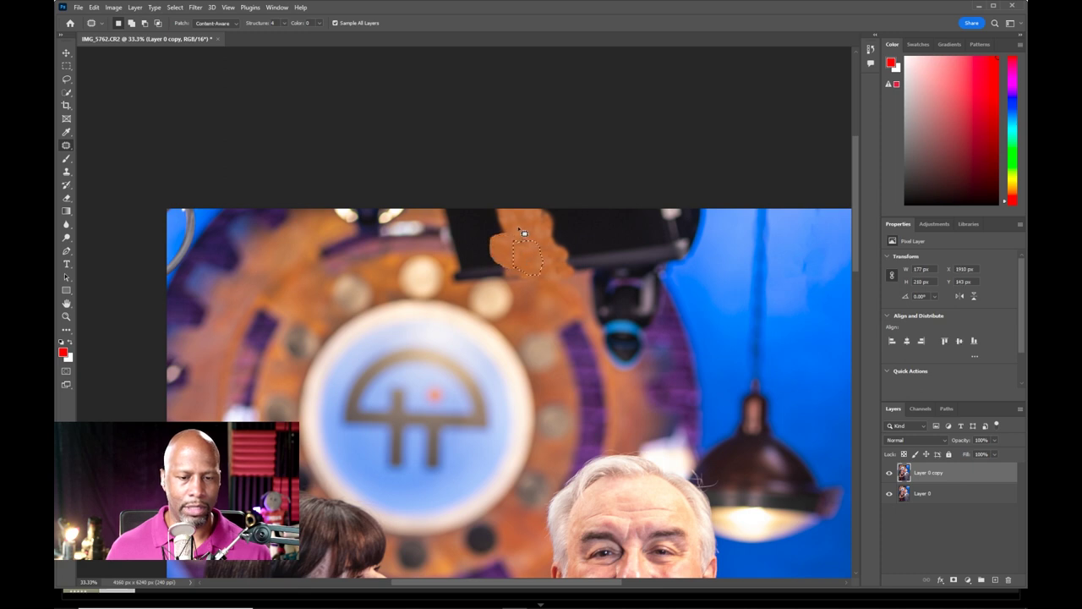
key(ctrl+d)
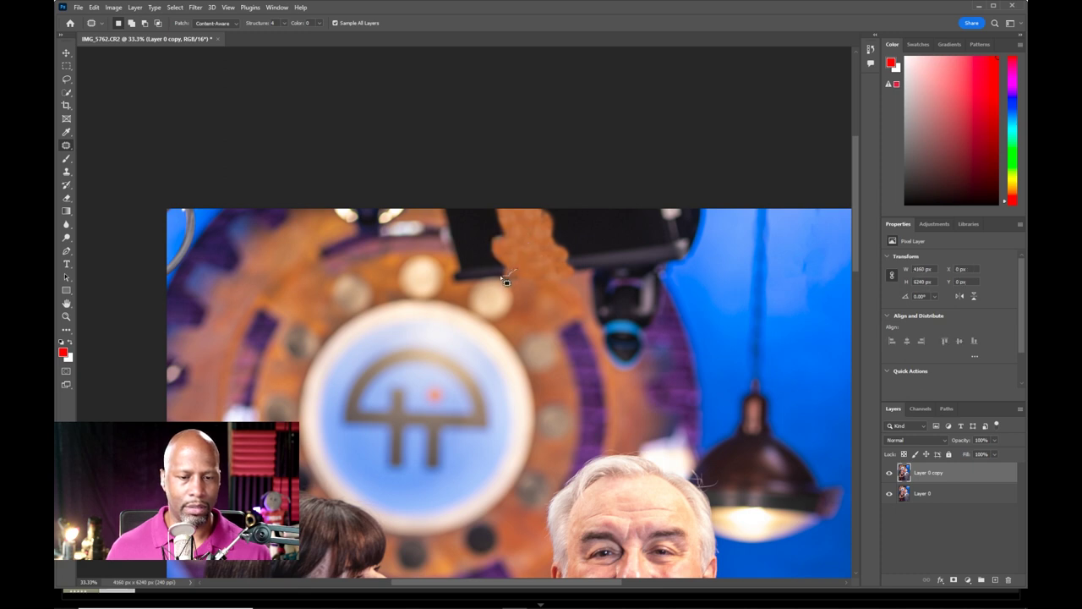
Step: Patch the lower edge of the left black panel piece with neighbouring orange texture and clear the selection
drag(492, 280, 467, 279)
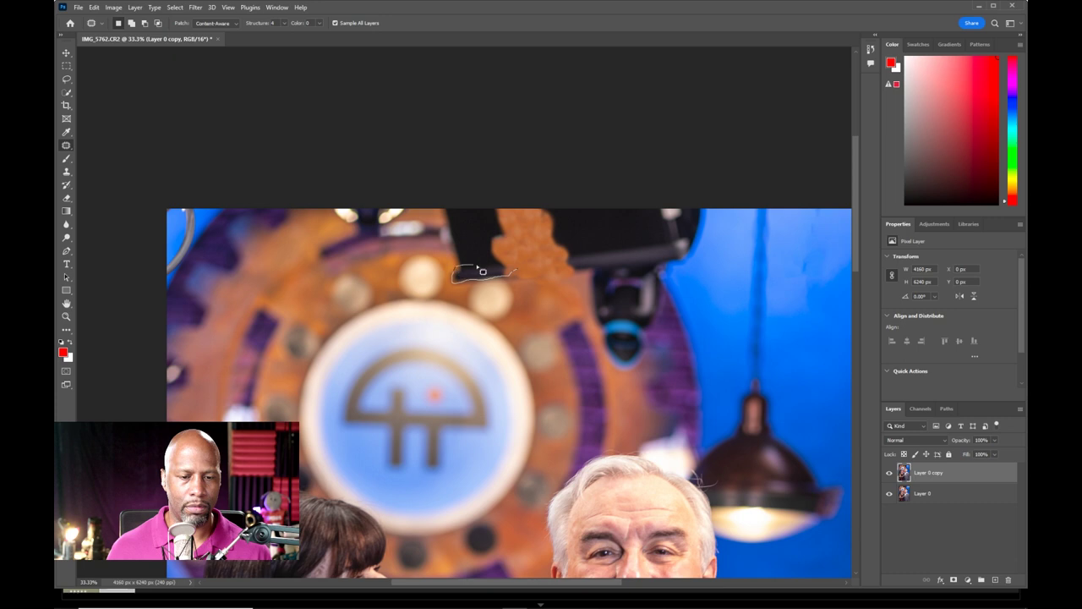
drag(495, 278, 539, 275)
click(541, 285)
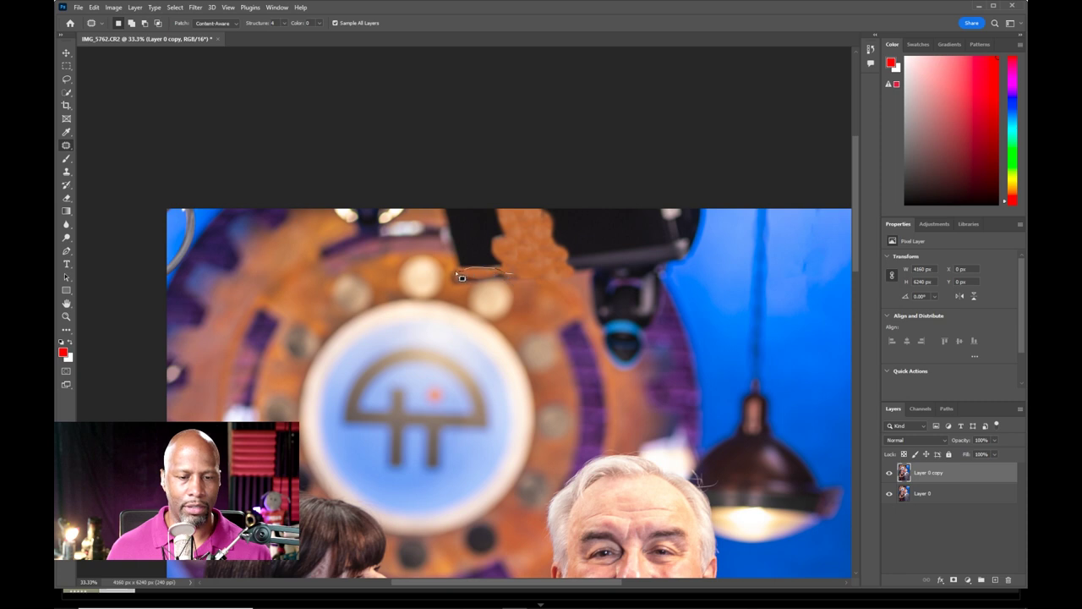
drag(452, 285, 535, 267)
click(536, 261)
mouse_move(459, 267)
mouse_down()
mouse_move(484, 274)
mouse_move(494, 257)
mouse_move(490, 272)
mouse_move(535, 274)
mouse_move(523, 245)
mouse_up()
key(ctrl+d)
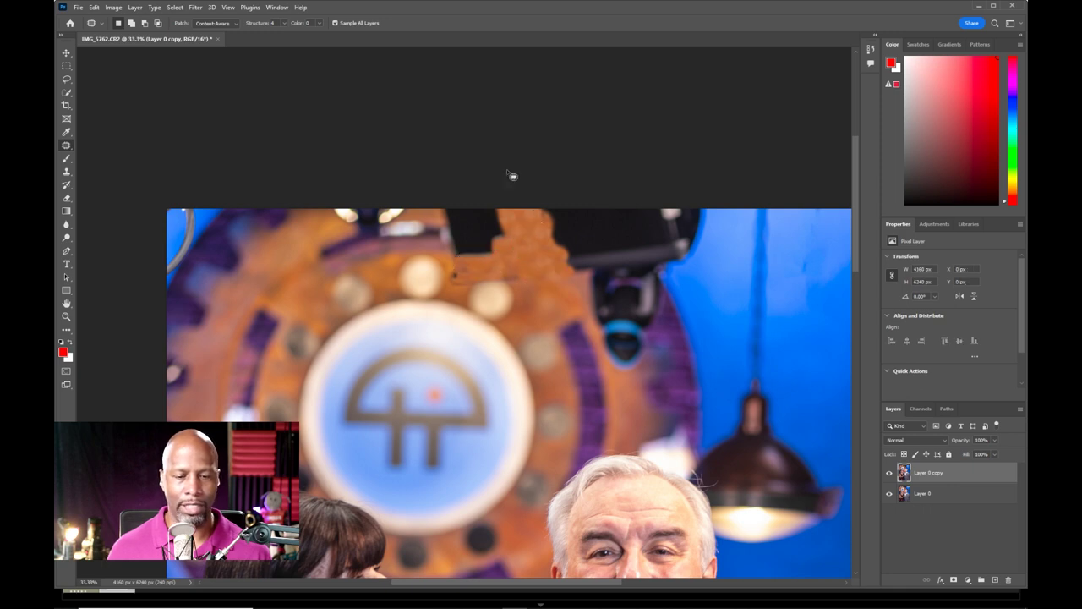
Step: Outline the remaining left black panel piece and replace it using Content-Aware Fill on the current layer, clearing the selection at the end
drag(433, 198, 438, 240)
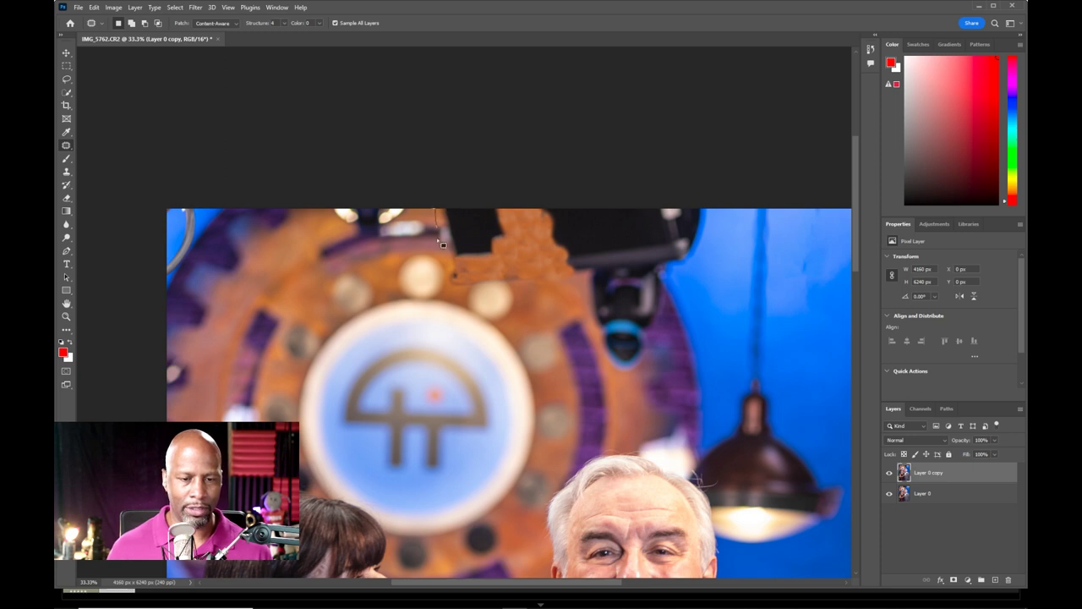
mouse_move(496, 273)
mouse_down()
mouse_move(514, 242)
mouse_move(500, 181)
mouse_up()
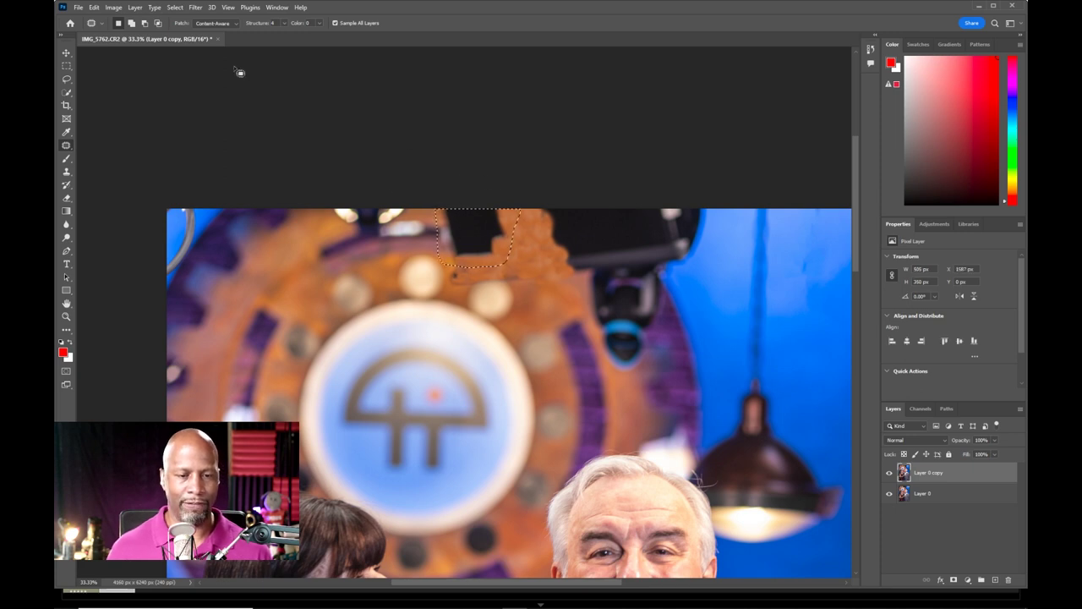
click(94, 7)
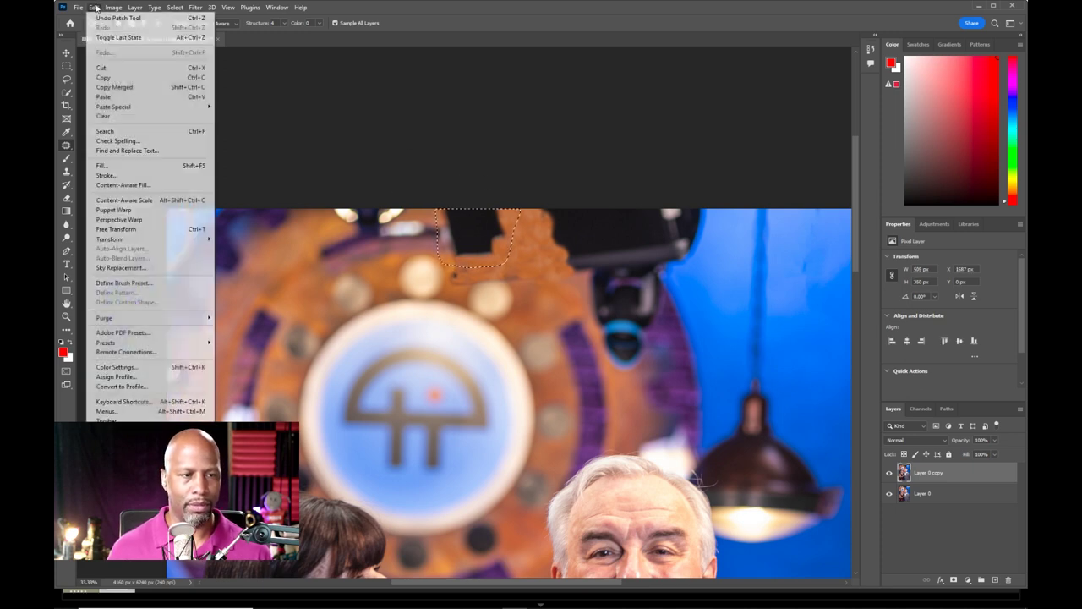
click(159, 184)
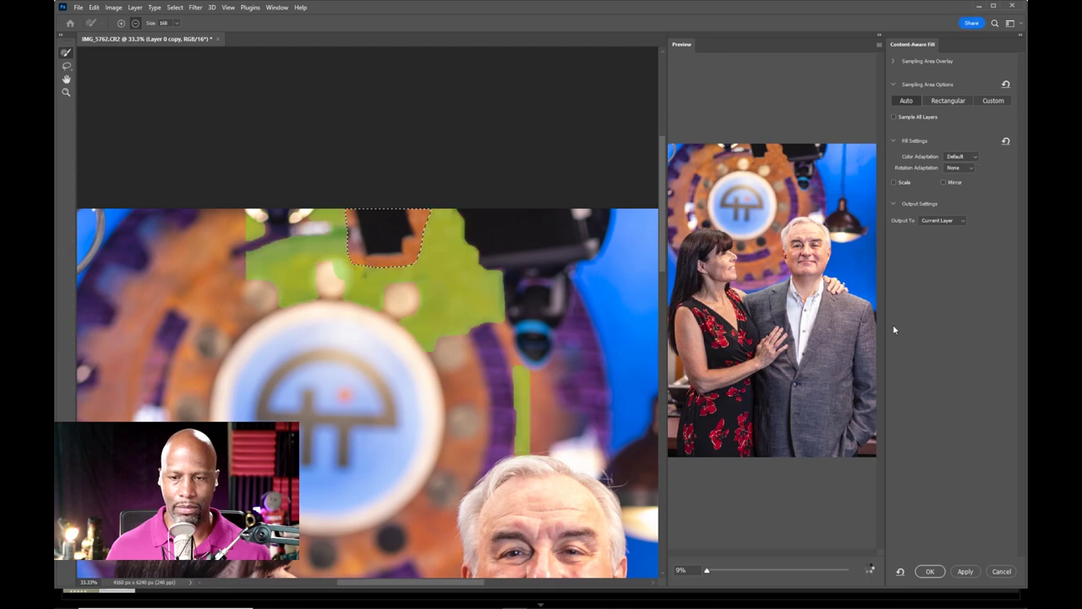
scroll(876, 321, up, 3)
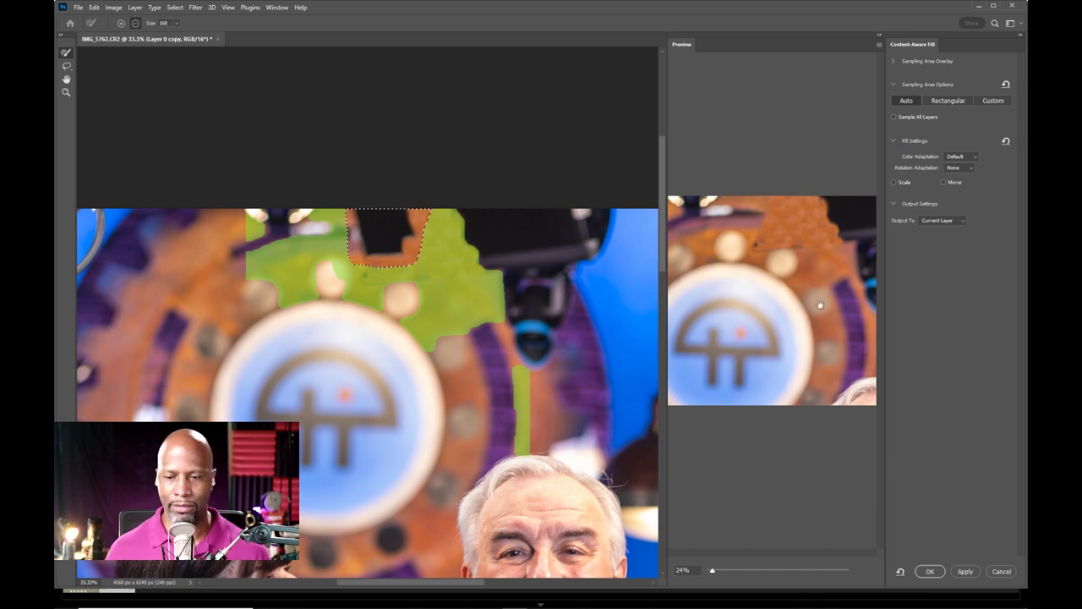
click(933, 573)
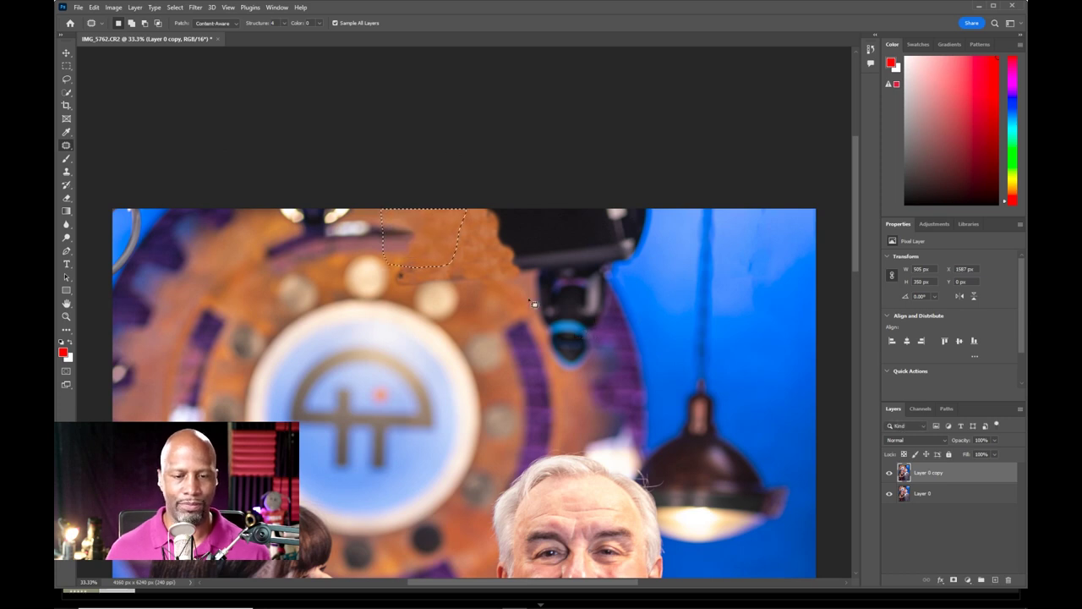
key(ctrl+d)
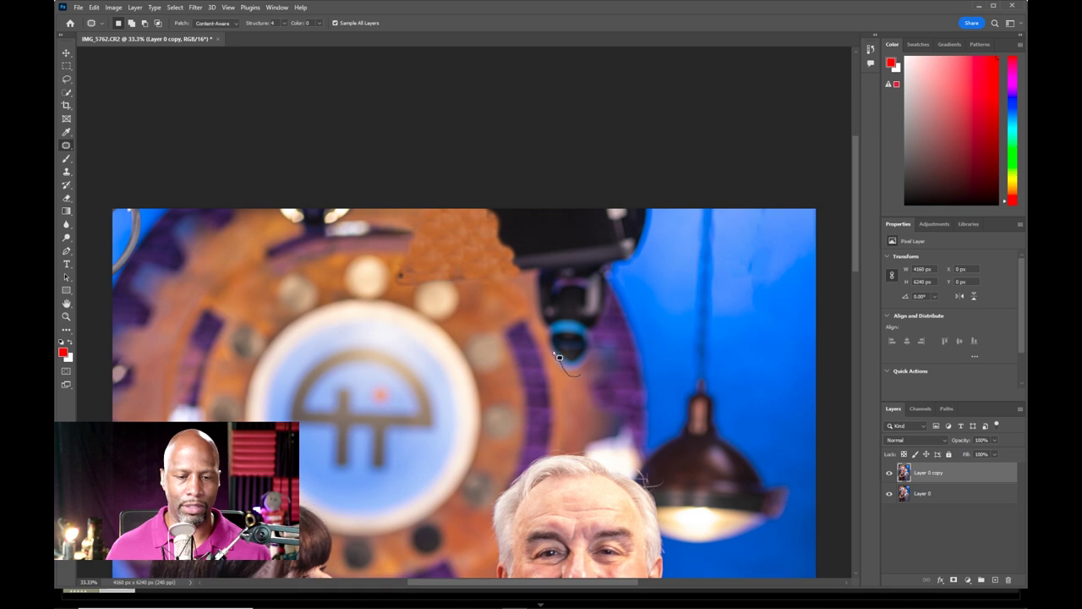
Step: Outline the camera's blue lens with the Patch Tool, replace it with the orange wall texture below, and deselect
drag(560, 322, 562, 343)
drag(575, 386, 555, 360)
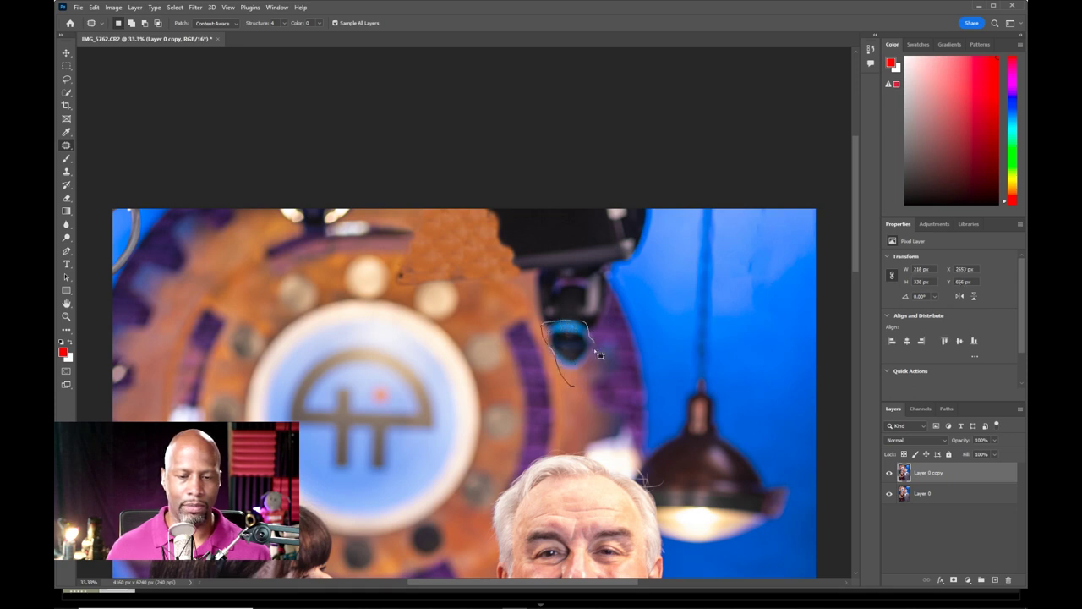
mouse_move(575, 388)
mouse_down()
mouse_move(573, 362)
mouse_move(572, 400)
mouse_move(583, 396)
mouse_up()
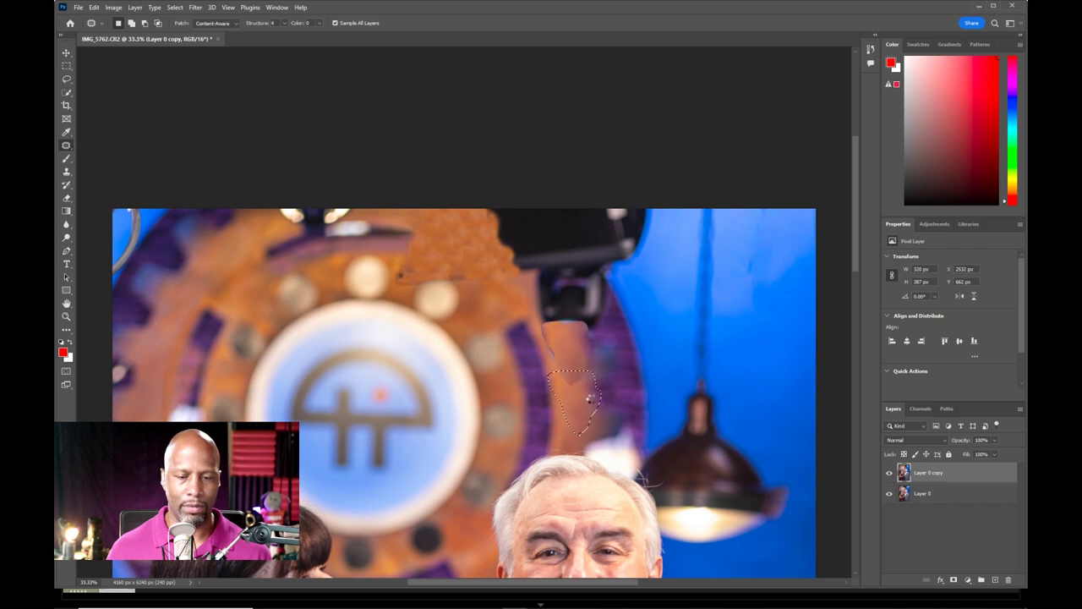
key(ctrl+d)
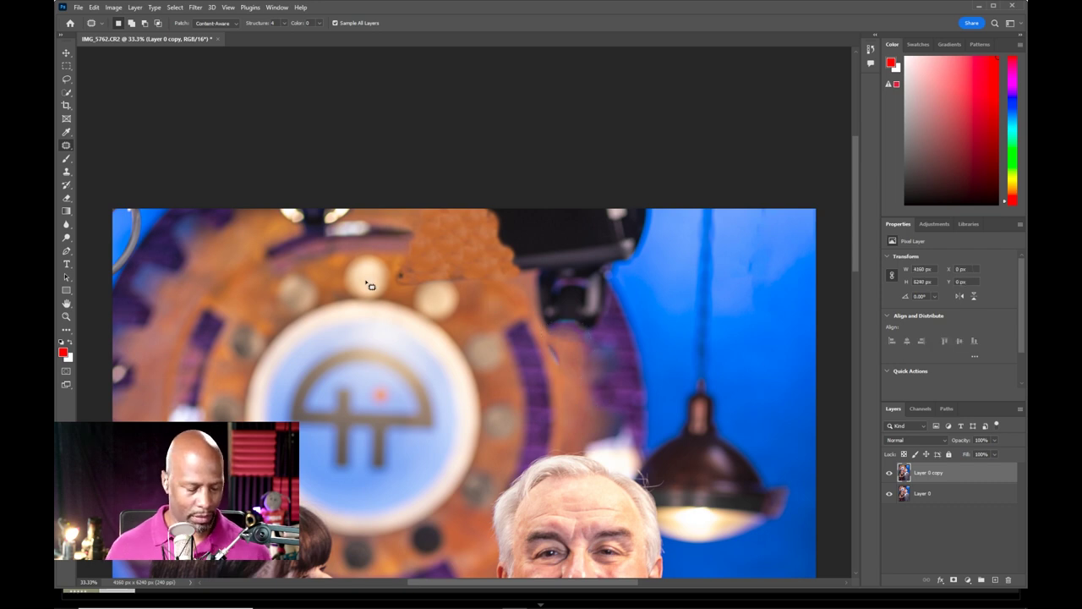
Step: Remove the small dark mark left below the camera body with the Spot Healing Brush in Content-Aware mode
key(shift+j)
key(shift+j)
key(shift+j)
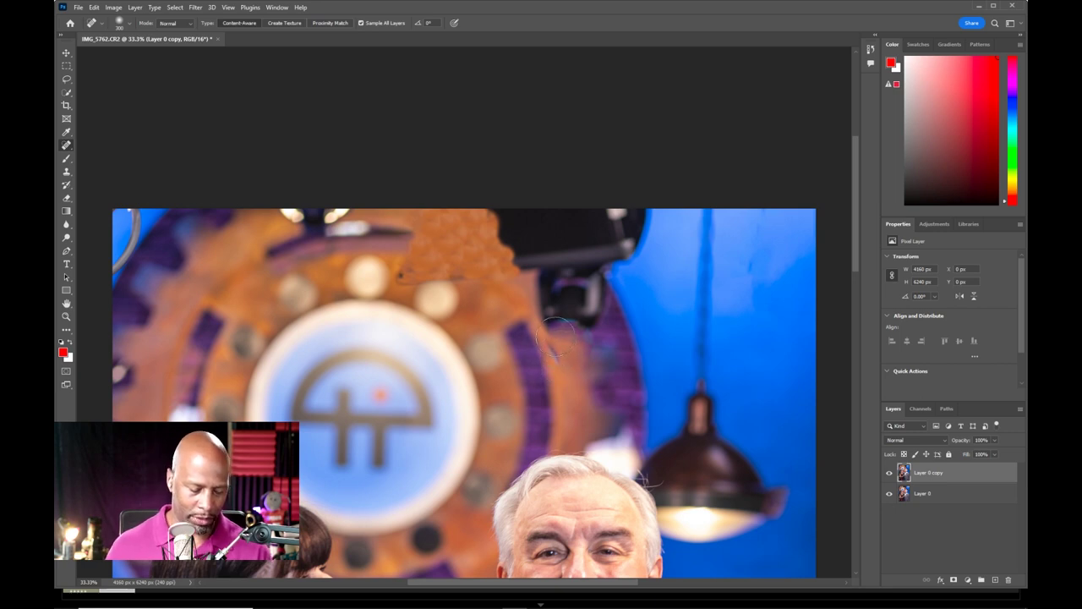
drag(556, 362, 550, 337)
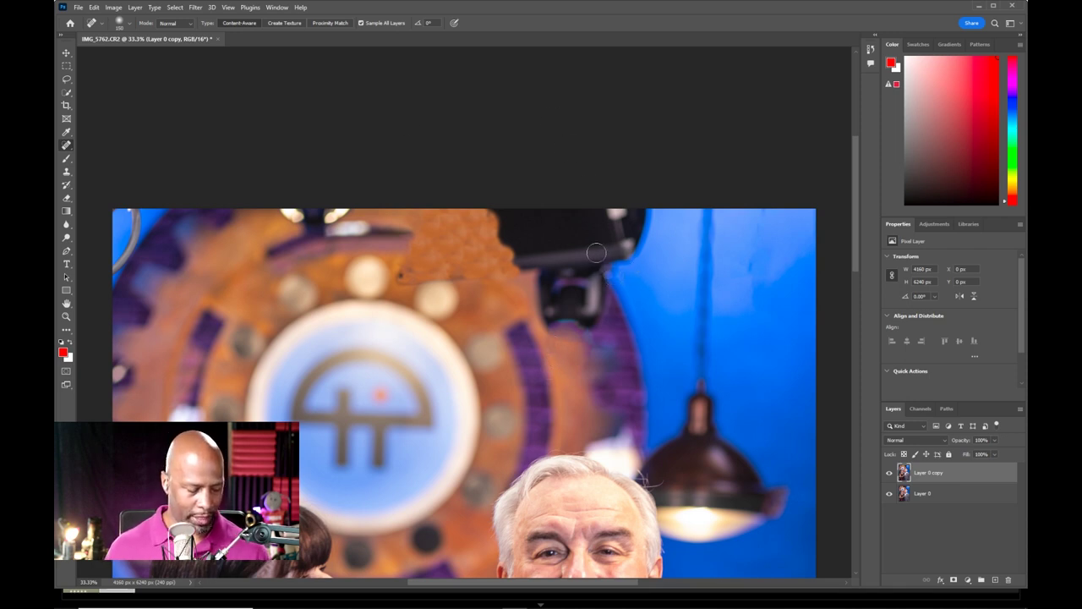
Step: Patch the left side of the camera body with neighbouring orange texture using the Patch Tool and clear the selection
key(shift+j)
key(shift+j)
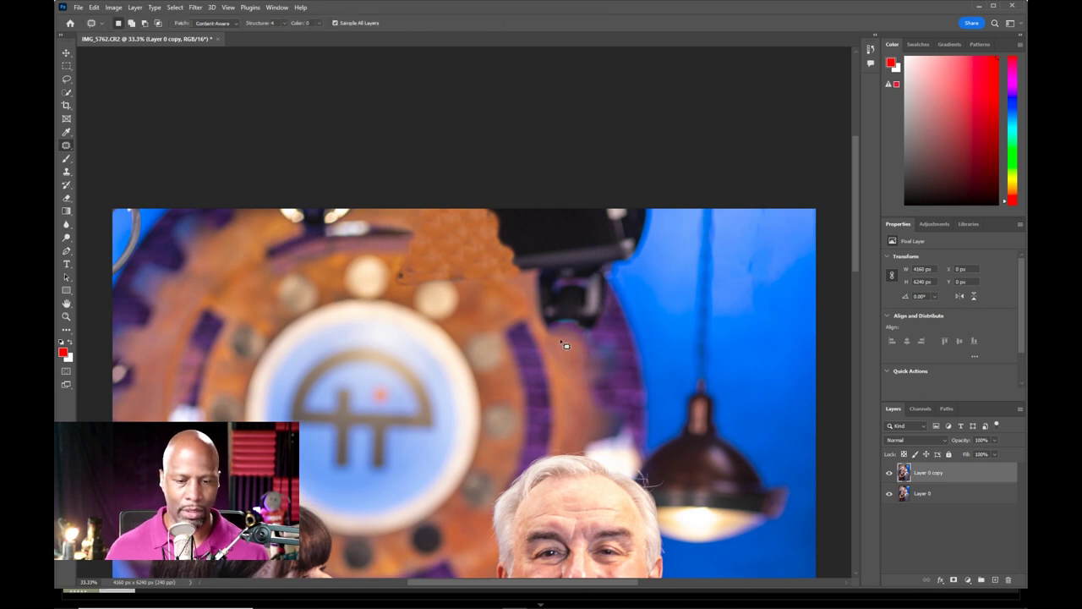
drag(547, 336, 539, 306)
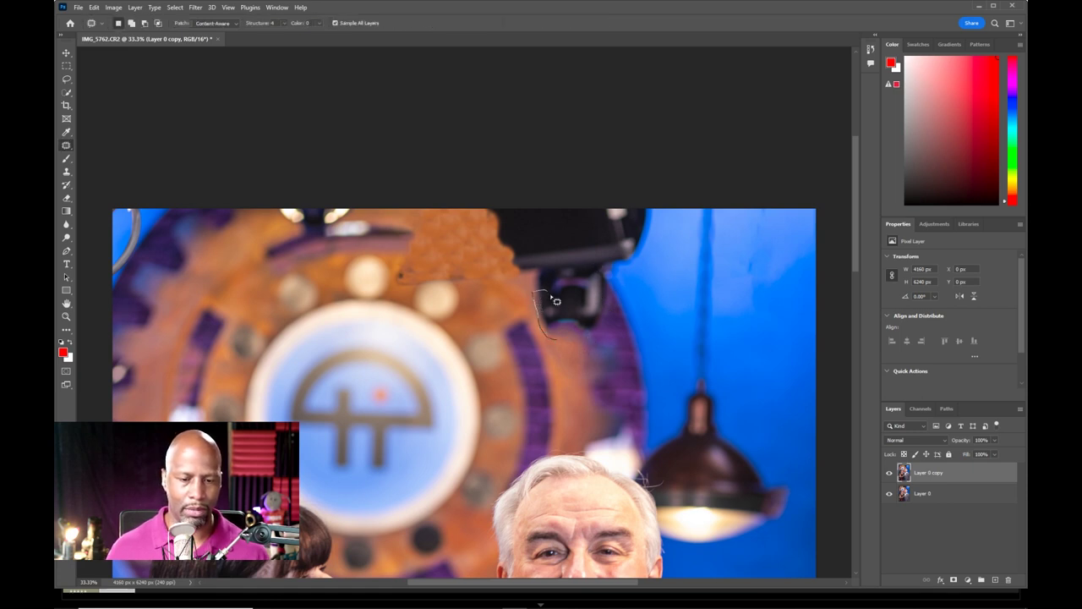
mouse_move(560, 340)
mouse_down()
mouse_move(503, 278)
mouse_move(564, 347)
mouse_move(517, 298)
mouse_move(530, 288)
mouse_up()
key(ctrl+d)
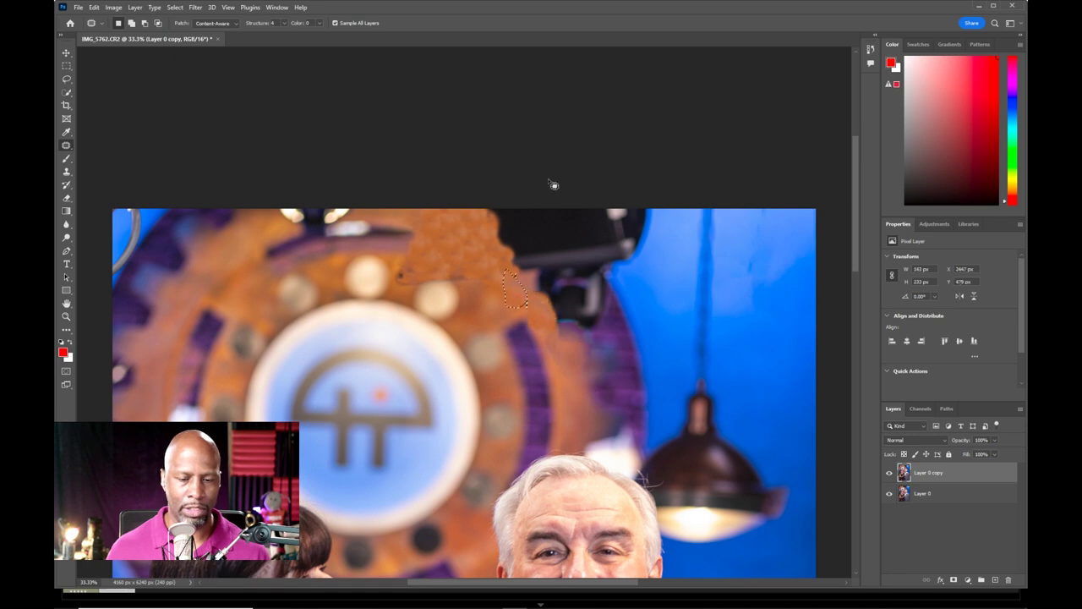
key(ctrl+d)
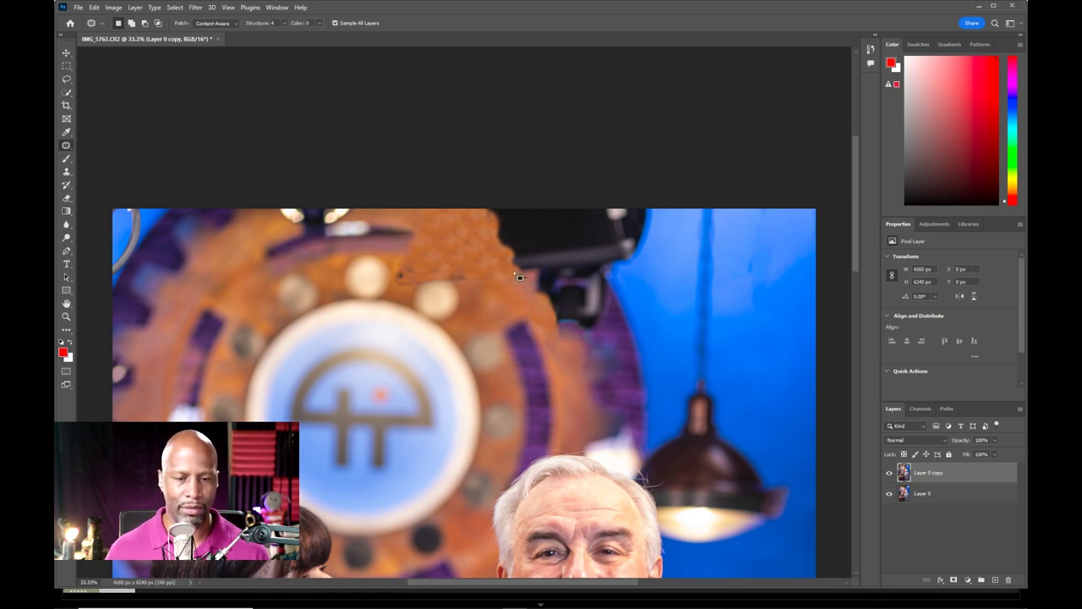
Step: Patch the black panel's left edge with orange background in two sections, deselecting after each one
mouse_move(507, 247)
mouse_down()
mouse_move(535, 280)
mouse_move(520, 269)
mouse_move(504, 283)
mouse_move(538, 295)
mouse_up()
key(ctrl+d)
drag(528, 252, 508, 221)
mouse_move(494, 258)
mouse_down()
mouse_move(526, 257)
mouse_move(474, 242)
mouse_up()
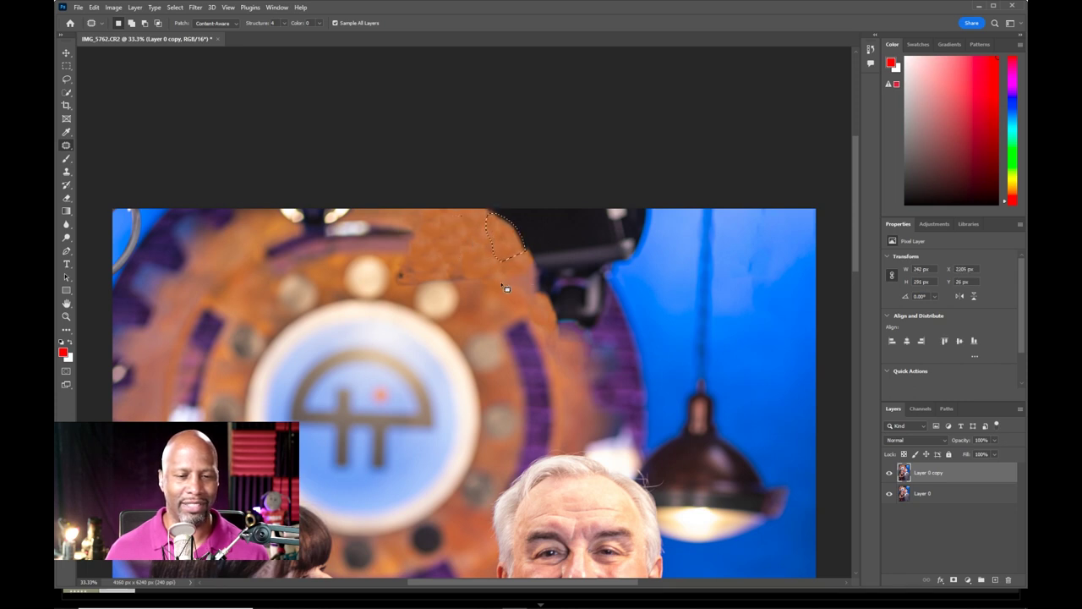
key(ctrl+d)
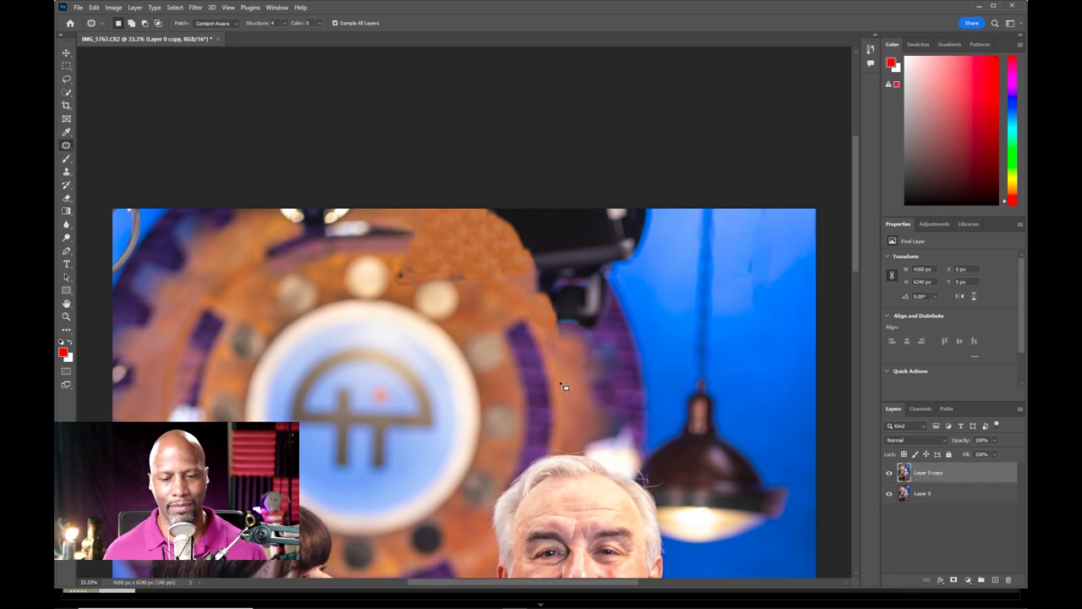
Step: Patch the remaining camera body under the black panel with purple ring texture from below
mouse_move(579, 336)
mouse_down()
mouse_move(552, 317)
mouse_move(553, 286)
mouse_move(571, 281)
mouse_move(590, 288)
mouse_move(589, 337)
mouse_move(583, 322)
mouse_move(579, 311)
mouse_move(631, 372)
mouse_up()
key(ctrl+d)
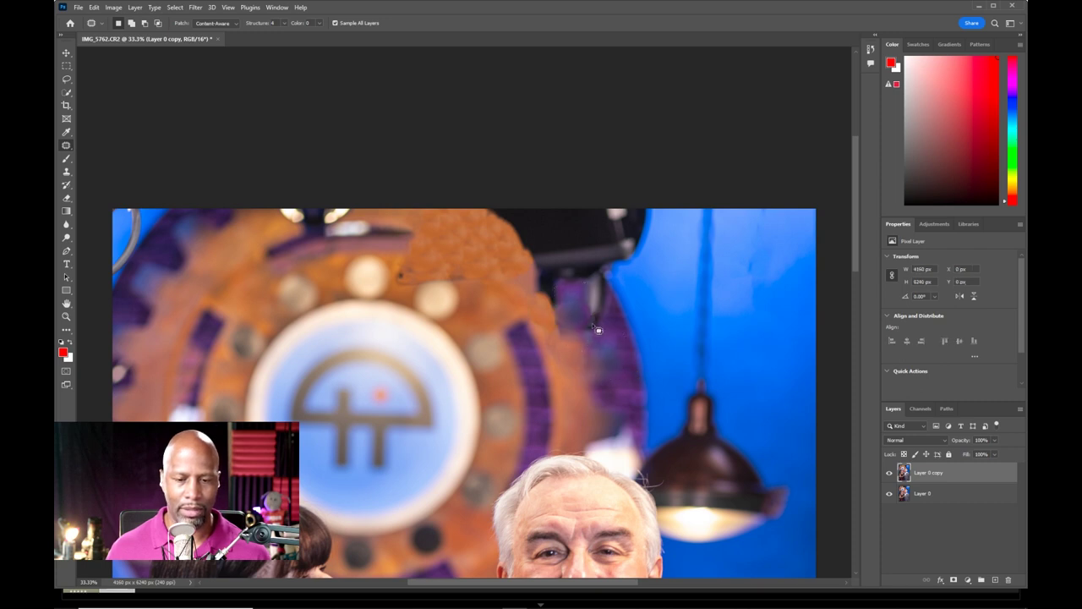
mouse_move(596, 310)
mouse_down()
mouse_move(602, 334)
mouse_move(610, 331)
mouse_move(613, 319)
mouse_move(596, 309)
mouse_up()
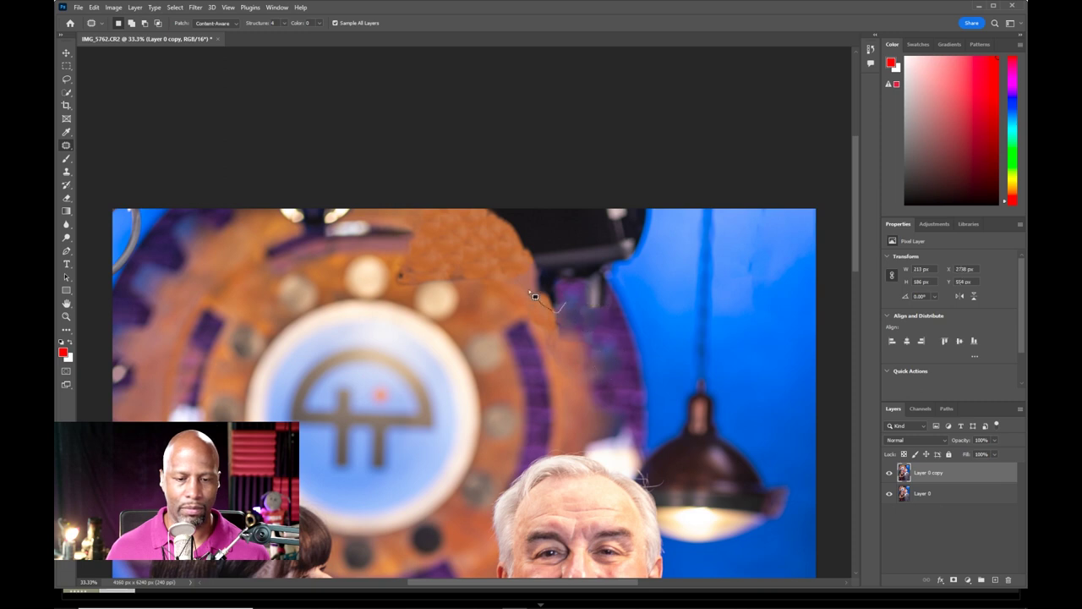
Step: Patch the rough border between the orange and purple areas and the last dark camera remnant beneath the black panel
mouse_move(552, 272)
mouse_down()
mouse_move(561, 317)
mouse_move(585, 327)
mouse_move(578, 332)
mouse_up()
key(ctrl+z)
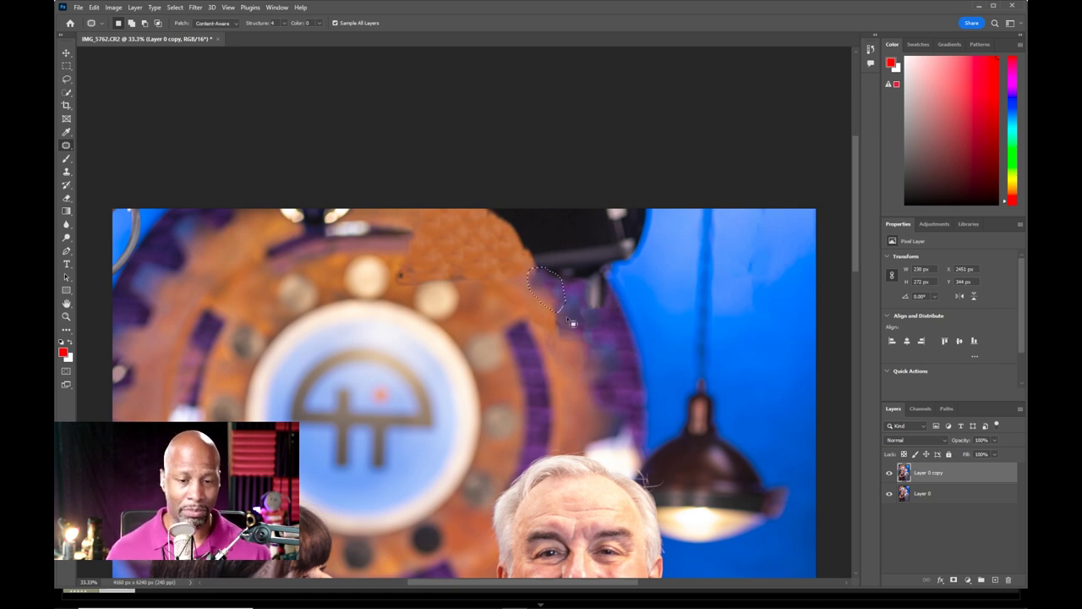
key(ctrl+d)
mouse_move(592, 319)
mouse_down()
mouse_move(590, 290)
mouse_move(606, 307)
mouse_move(597, 310)
mouse_move(605, 338)
mouse_up()
click(556, 290)
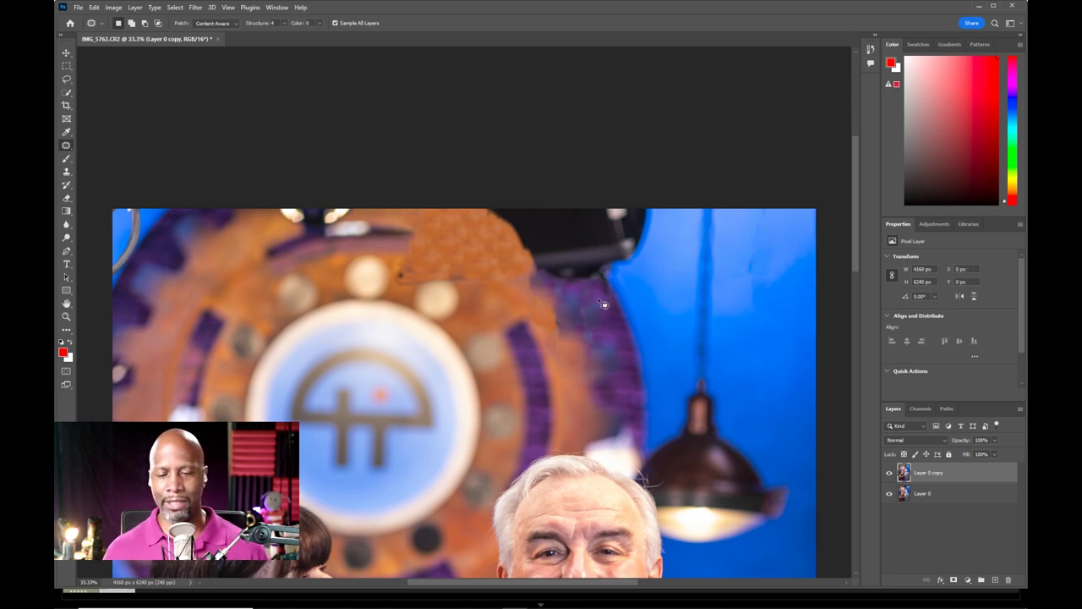
Step: Outline the left part of the black panel and patch it with purple ring texture to continue the ring's curve upward
drag(582, 308, 539, 284)
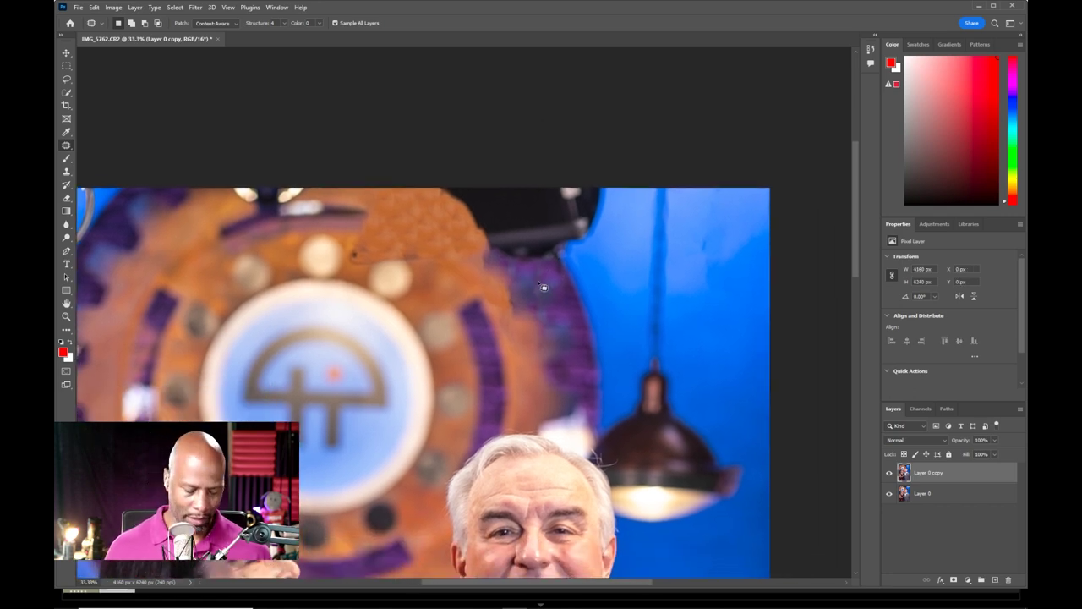
key(ctrl+plus)
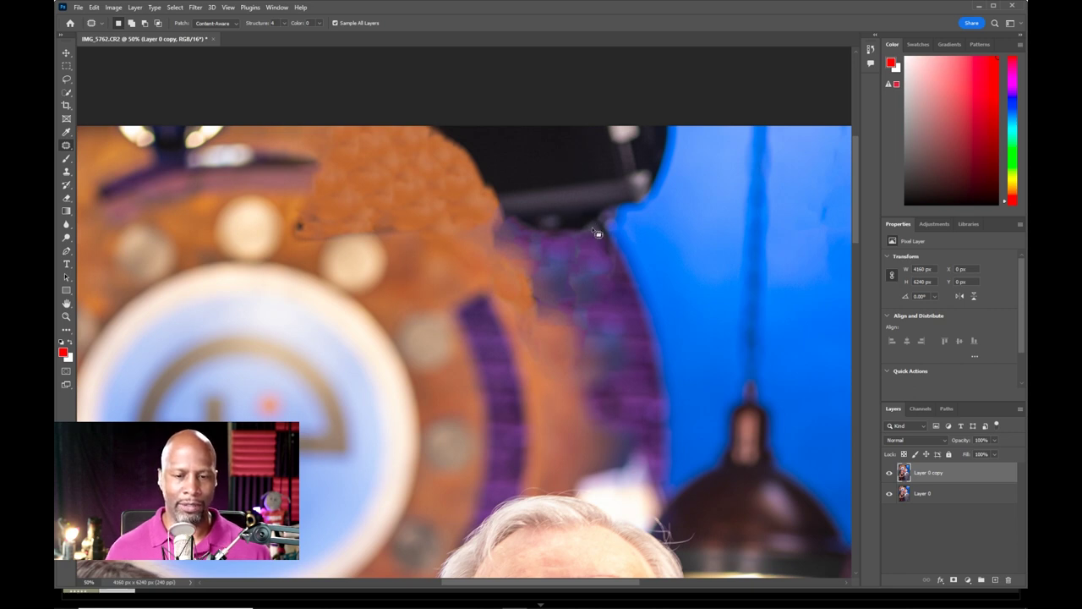
drag(601, 226, 551, 155)
mouse_move(431, 150)
mouse_down()
mouse_move(495, 219)
mouse_move(528, 242)
mouse_move(583, 241)
mouse_up()
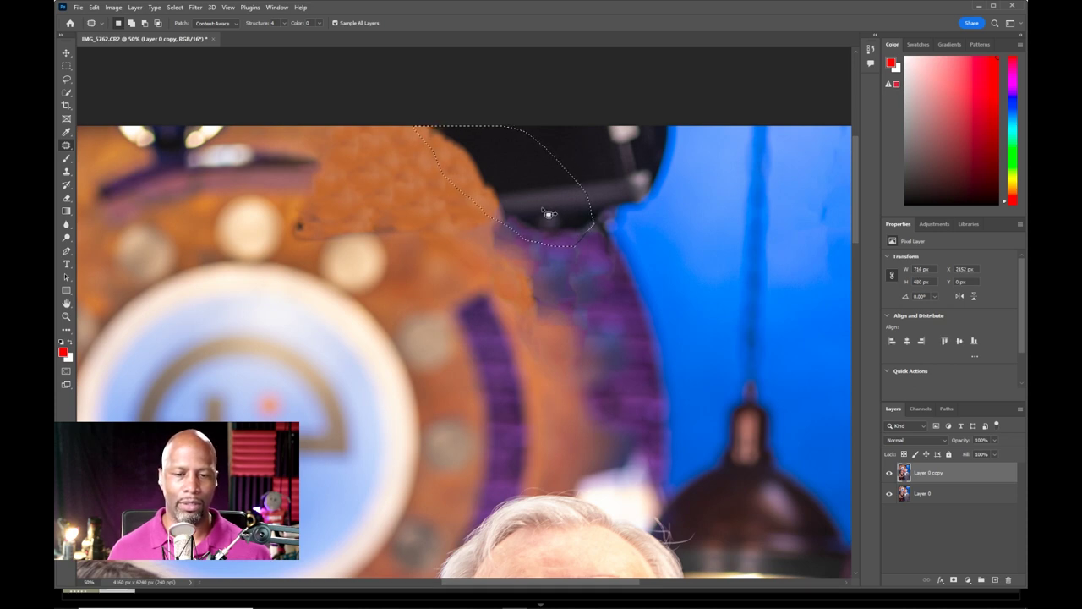
drag(545, 217, 605, 314)
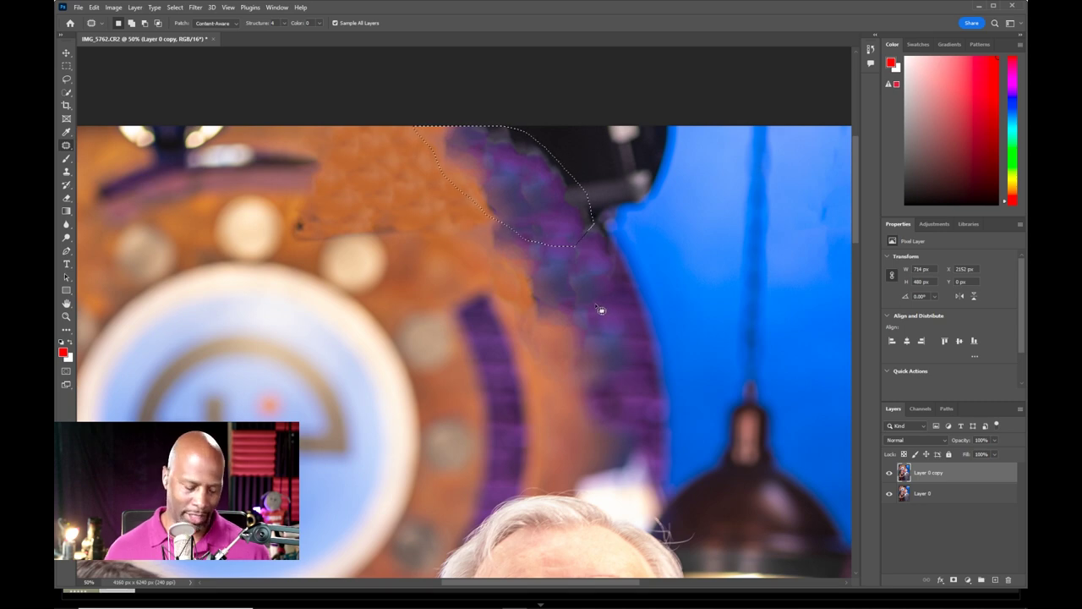
key(ctrl+minus)
key(ctrl+minus)
key(ctrl+minus)
key(ctrl+minus)
key(ctrl+minus)
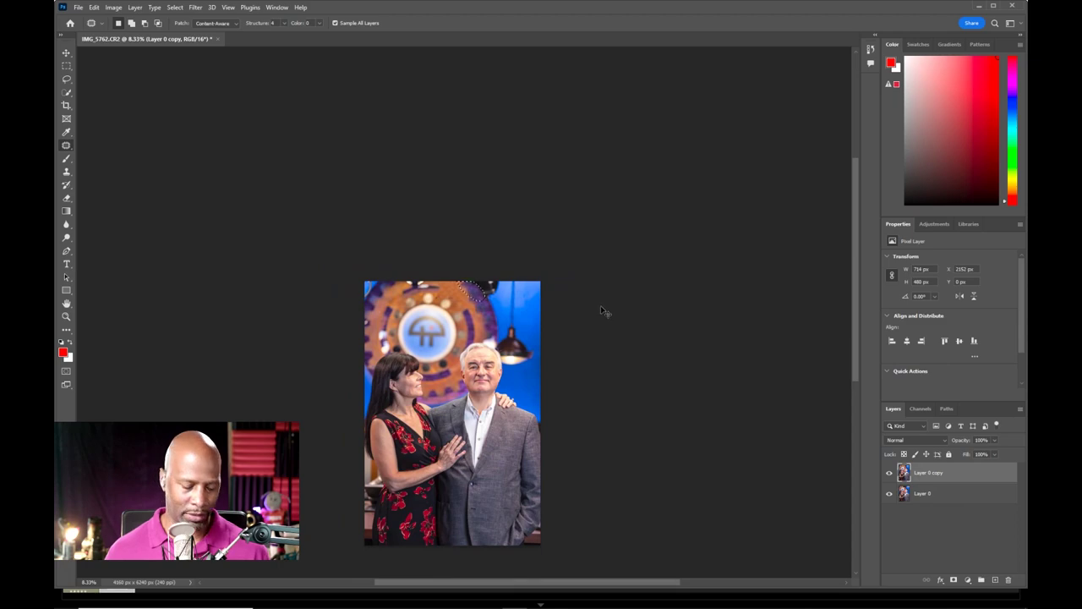
scroll(602, 305, up, 6)
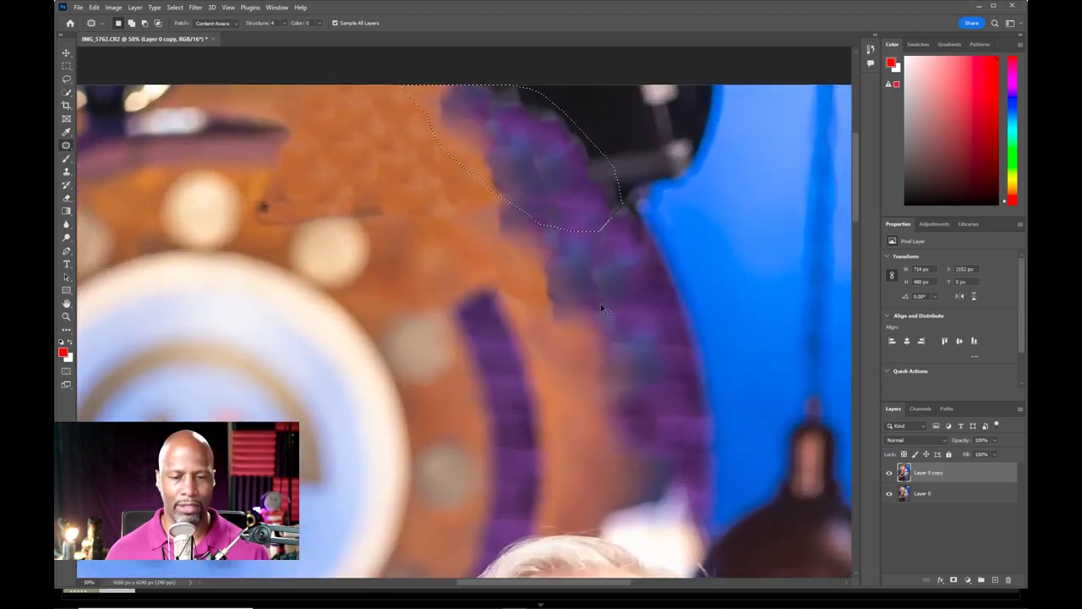
scroll(602, 308, down, 1)
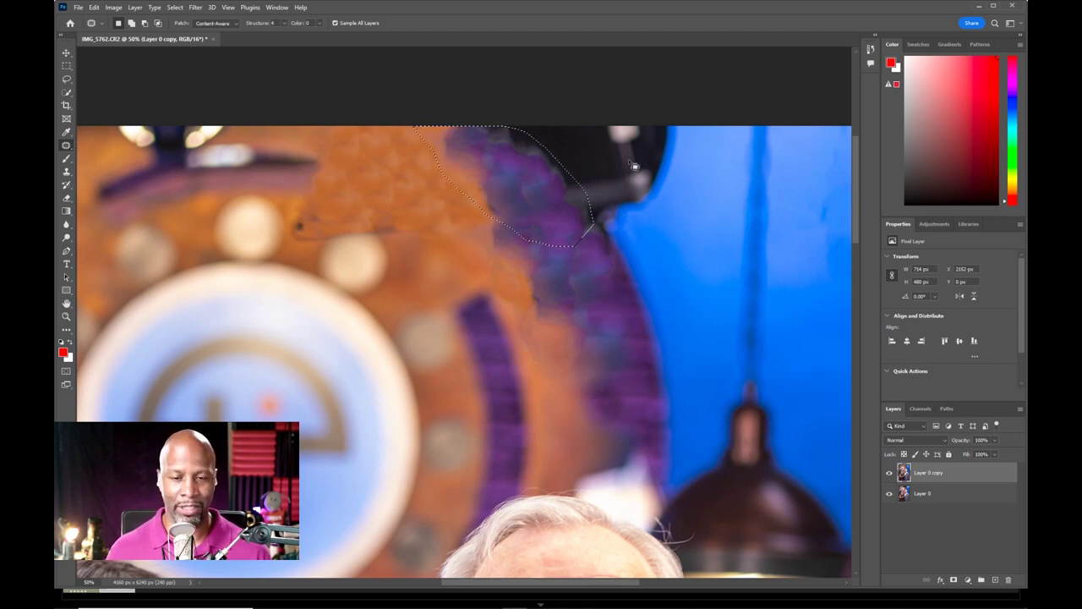
Step: Patch the black panel's right edge with the neighbouring blue background
mouse_move(656, 200)
mouse_down()
mouse_move(622, 195)
mouse_move(621, 146)
mouse_move(637, 117)
mouse_move(688, 123)
mouse_move(669, 197)
mouse_move(664, 171)
mouse_move(670, 219)
mouse_move(706, 203)
mouse_up()
key(ctrl+z)
key(ctrl+d)
mouse_move(669, 206)
mouse_down()
mouse_move(631, 214)
mouse_move(616, 197)
mouse_move(608, 137)
mouse_move(621, 123)
mouse_move(663, 200)
mouse_up()
mouse_move(644, 158)
mouse_down()
mouse_move(651, 174)
mouse_move(685, 168)
mouse_up()
key(ctrl+z)
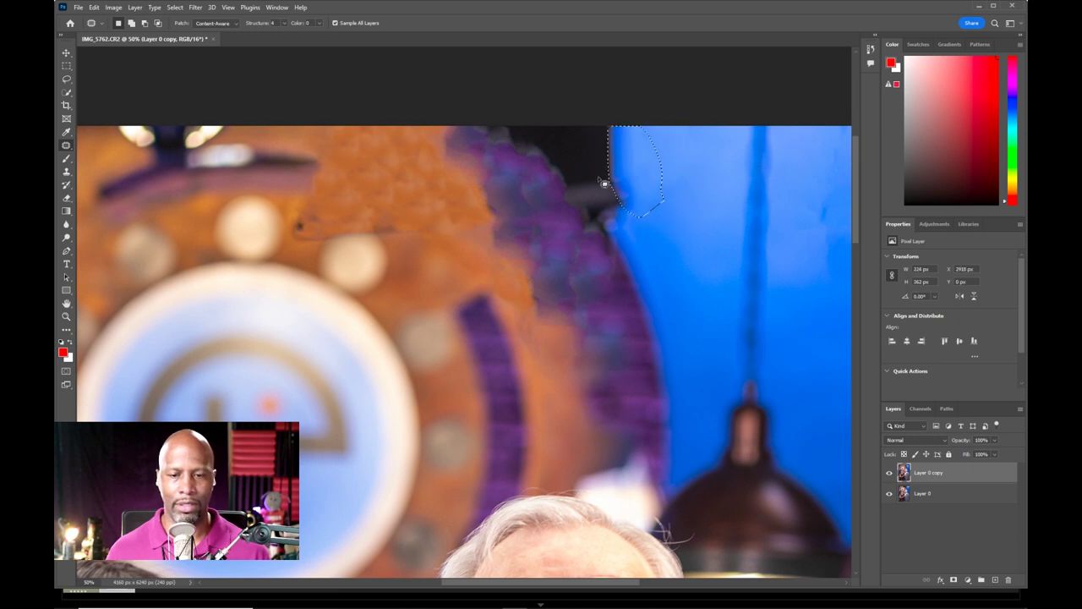
Step: Extend the blue background over the rest of the black panel up to the purple ring with successive patches
key(ctrl+d)
mouse_move(614, 224)
mouse_down()
mouse_move(582, 135)
mouse_move(613, 121)
mouse_move(651, 138)
mouse_move(664, 167)
mouse_move(692, 176)
mouse_up()
key(ctrl+z)
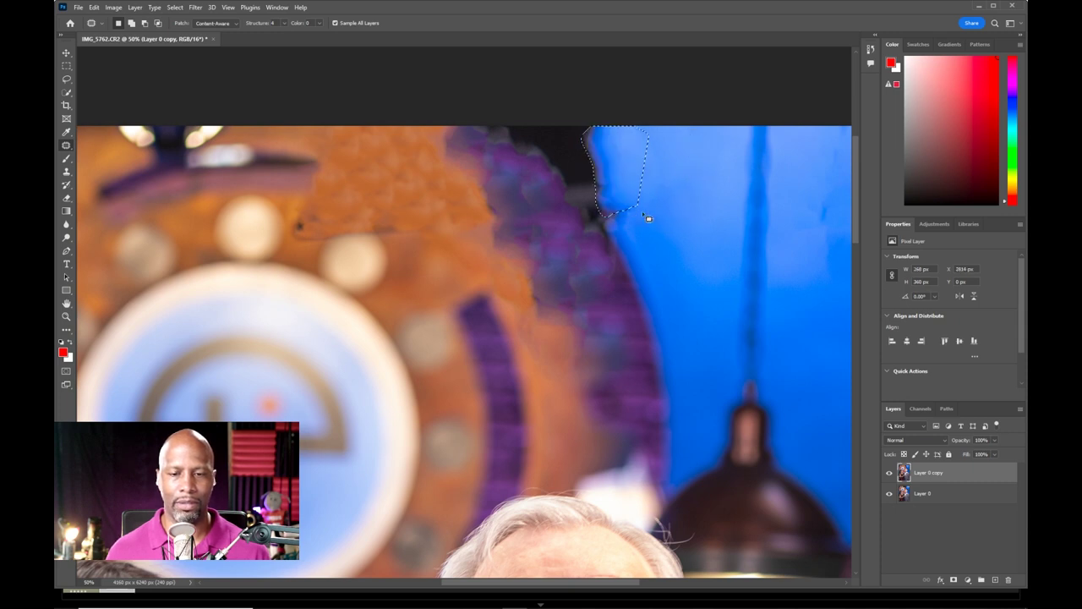
mouse_move(633, 211)
mouse_down()
mouse_move(597, 220)
mouse_move(578, 182)
mouse_move(591, 171)
mouse_move(613, 181)
mouse_move(631, 211)
mouse_move(606, 198)
mouse_move(668, 191)
mouse_up()
key(ctrl+z)
mouse_move(606, 167)
mouse_down()
mouse_move(540, 121)
mouse_move(608, 120)
mouse_move(613, 169)
mouse_move(604, 170)
mouse_move(599, 153)
mouse_move(620, 174)
mouse_move(677, 169)
mouse_up()
key(ctrl+d)
mouse_move(599, 154)
mouse_down()
mouse_move(583, 177)
mouse_move(618, 186)
mouse_move(608, 175)
mouse_move(653, 199)
mouse_up()
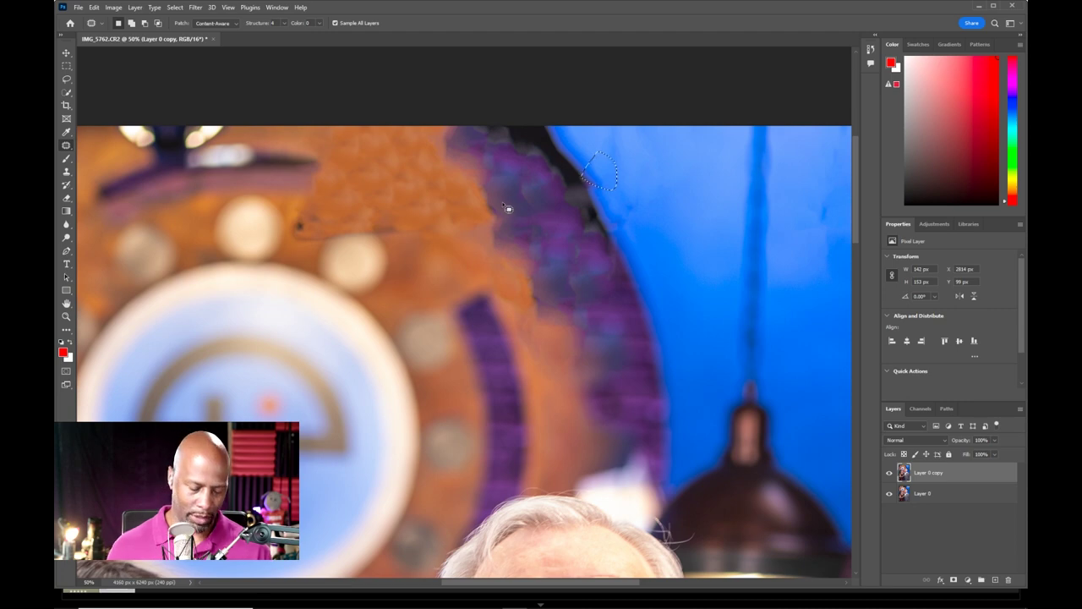
Step: Examine the patched background across the whole portrait at reduced zoom and clear the selection
key(ctrl+minus)
key(ctrl+minus)
key(ctrl+minus)
key(ctrl+minus)
key(ctrl+minus)
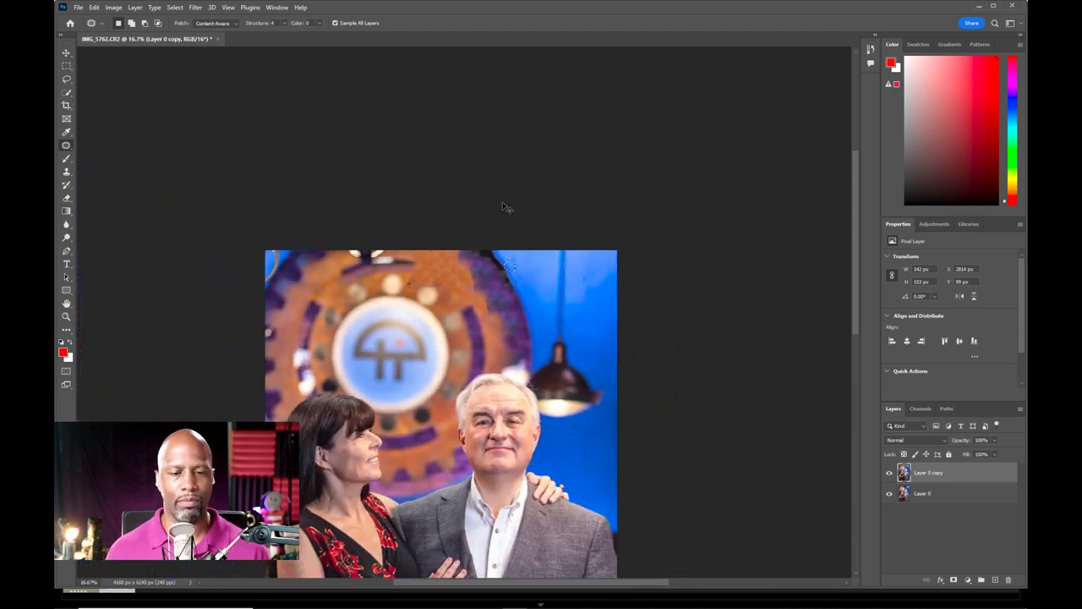
key(ctrl+minus)
key(ctrl+plus)
key(ctrl+plus)
key(ctrl+plus)
drag(478, 393, 525, 240)
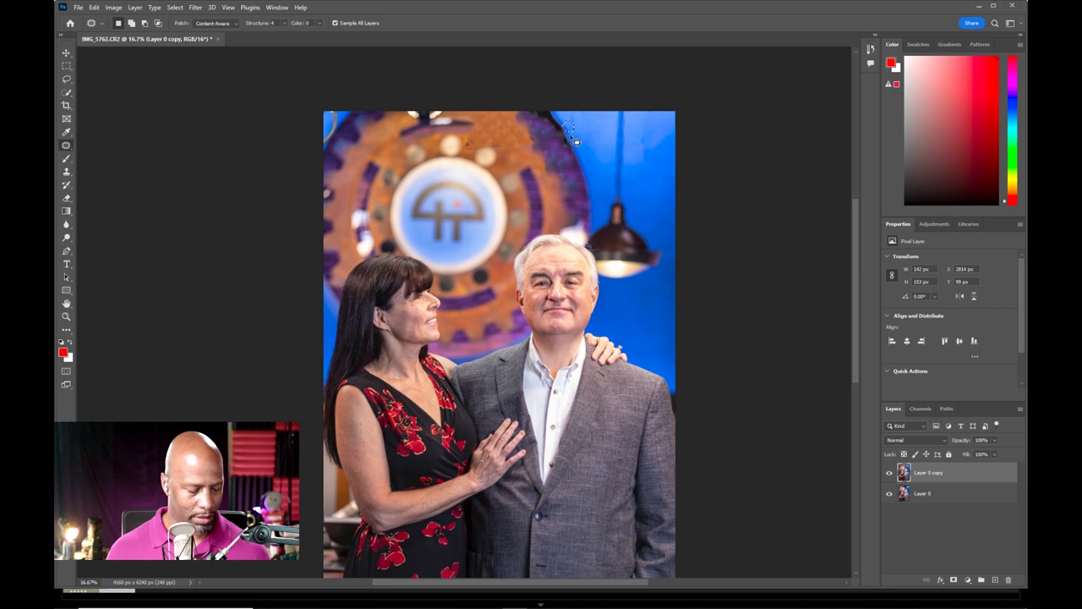
key(ctrl+d)
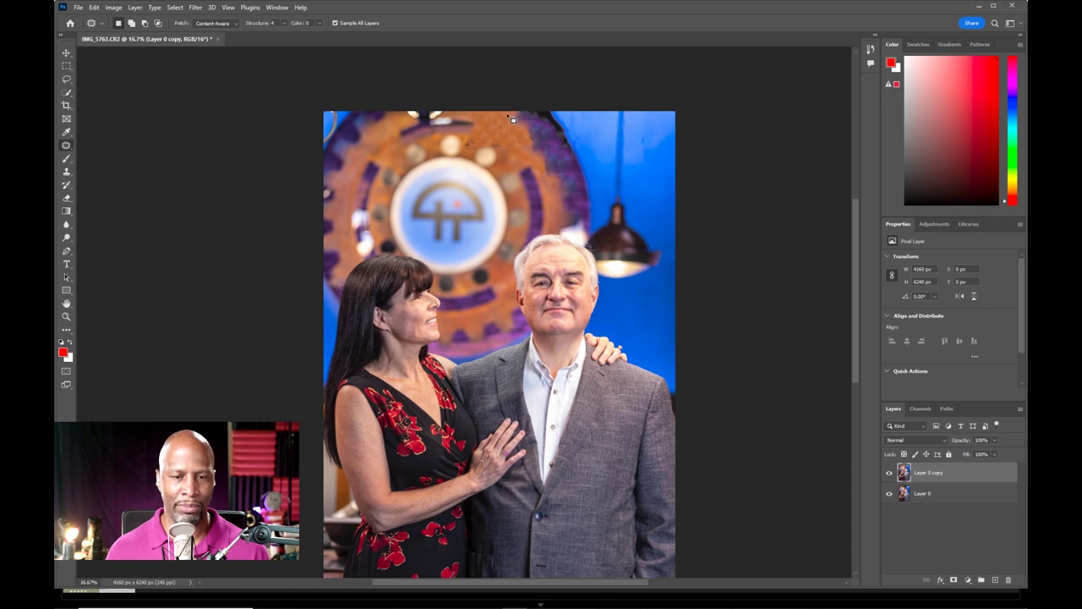
Step: Lasso the patched upper section of the purple ring, soften it with a Gaussian Blur, and deselect
key(l)
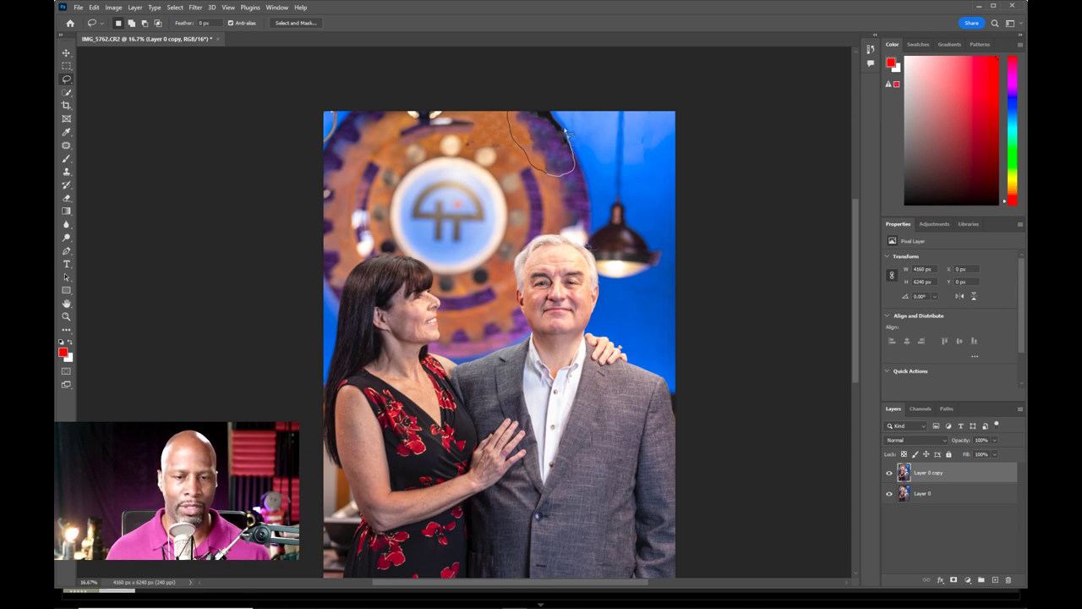
drag(554, 113, 504, 107)
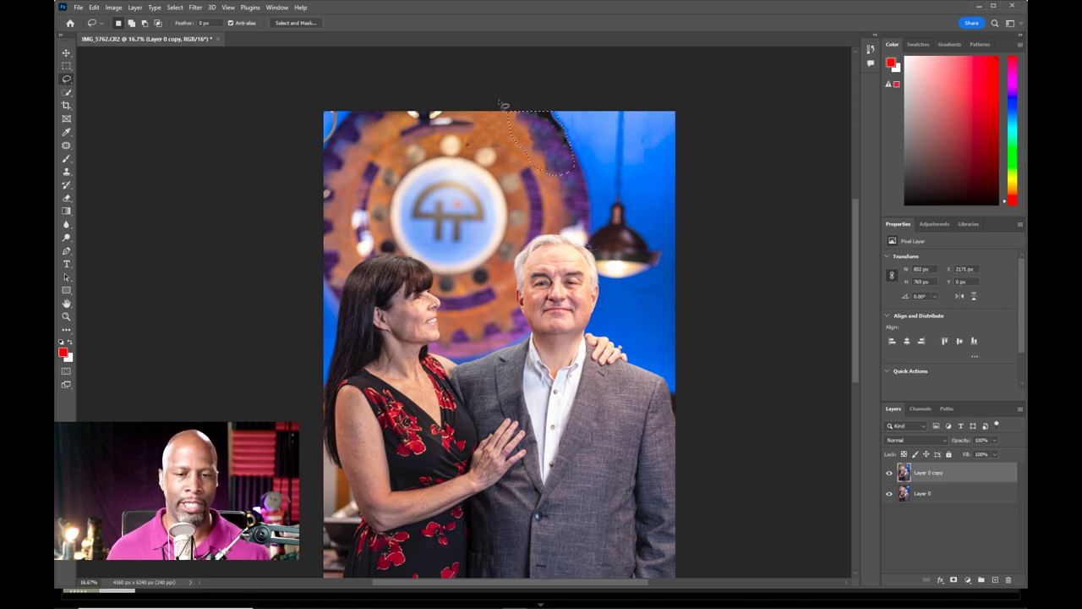
click(199, 9)
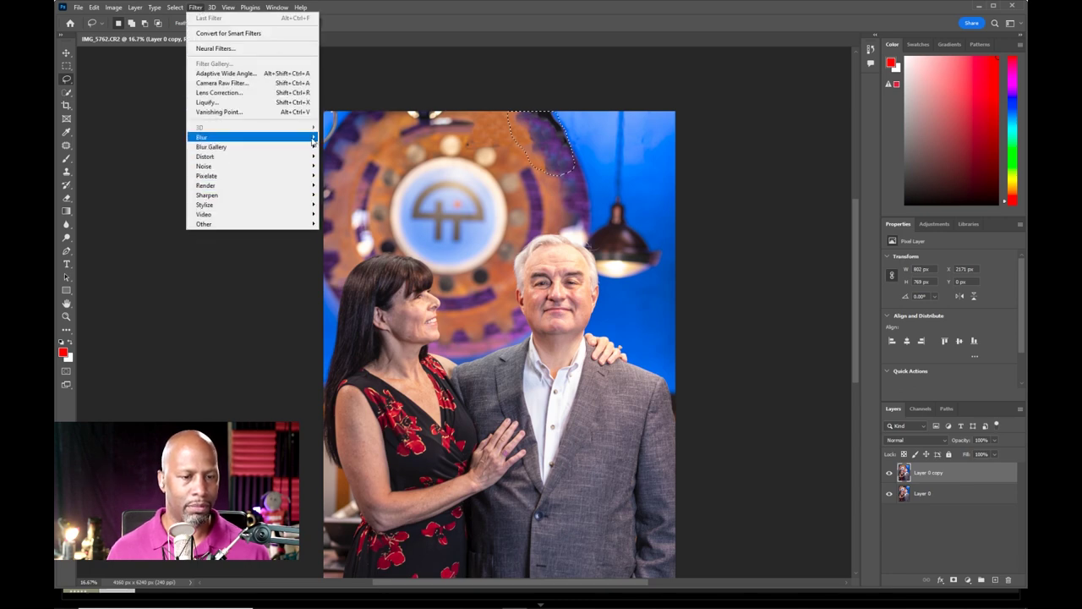
mouse_move(313, 141)
click(354, 176)
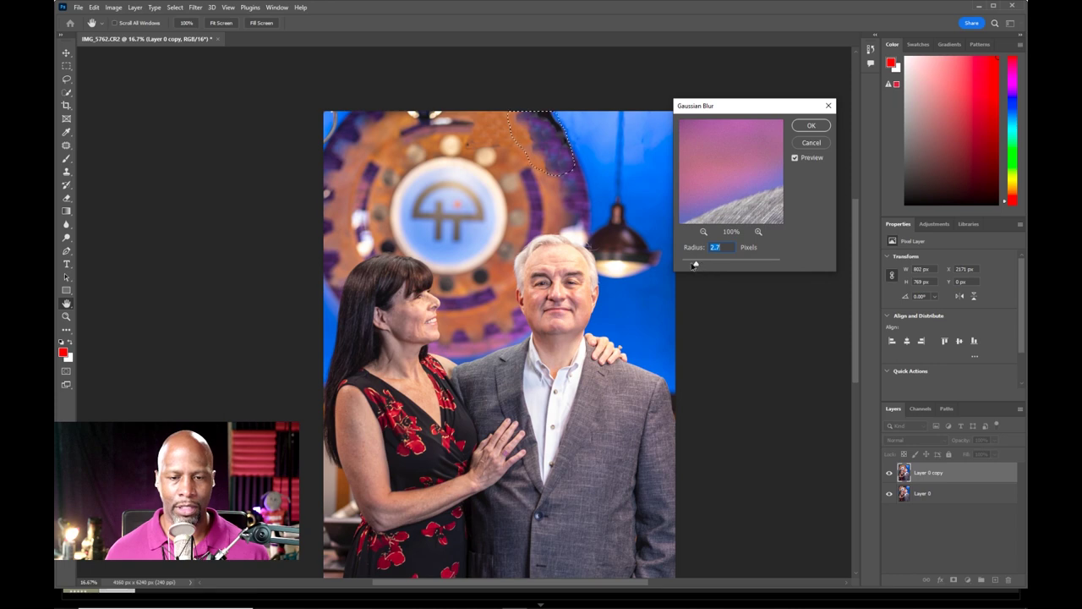
drag(686, 265, 668, 266)
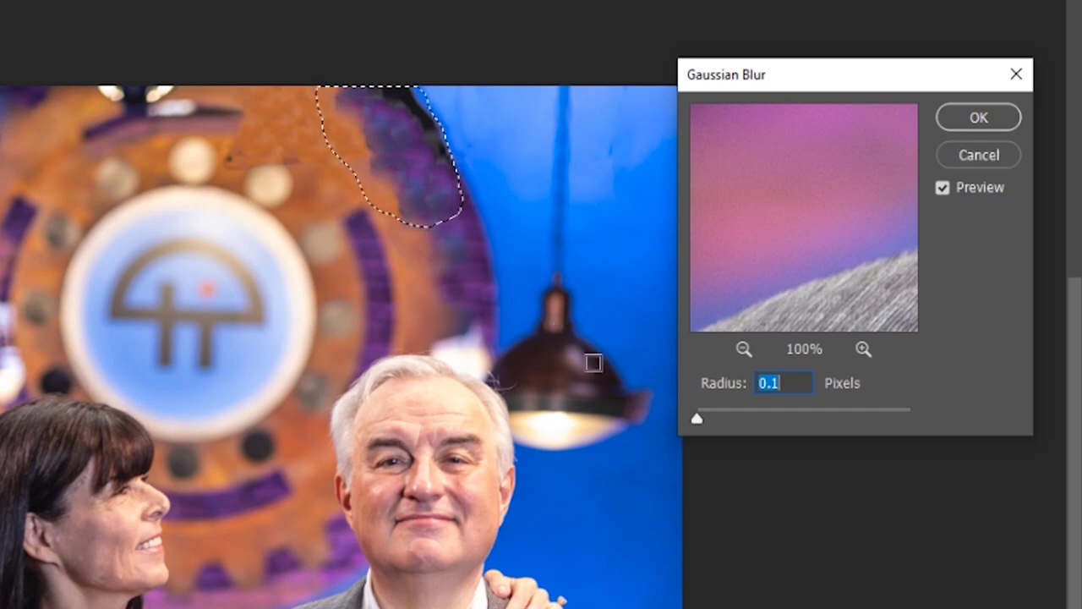
drag(699, 418, 787, 420)
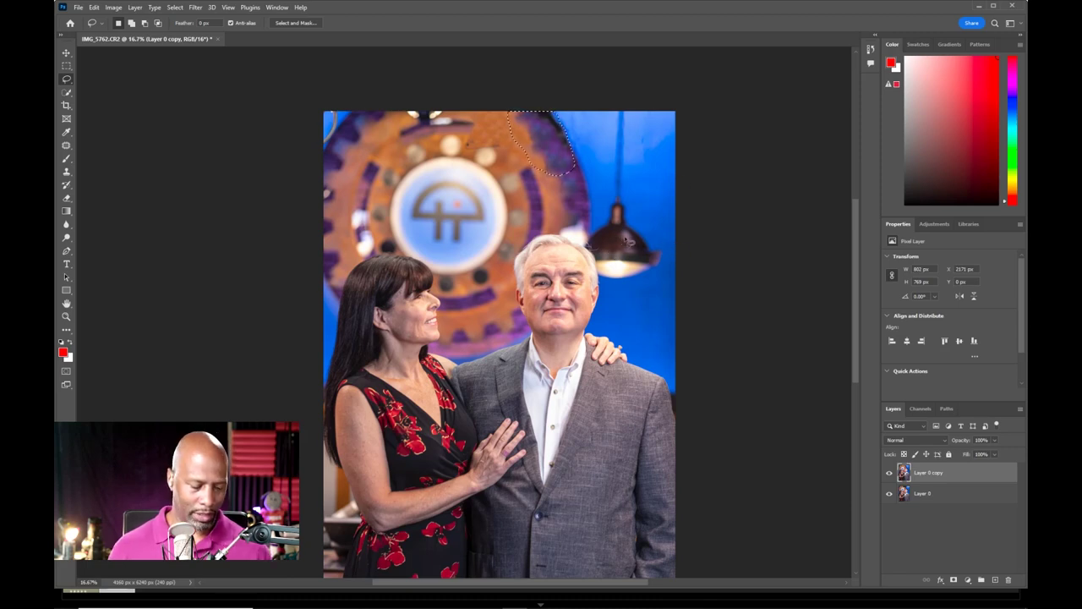
key(ctrl+d)
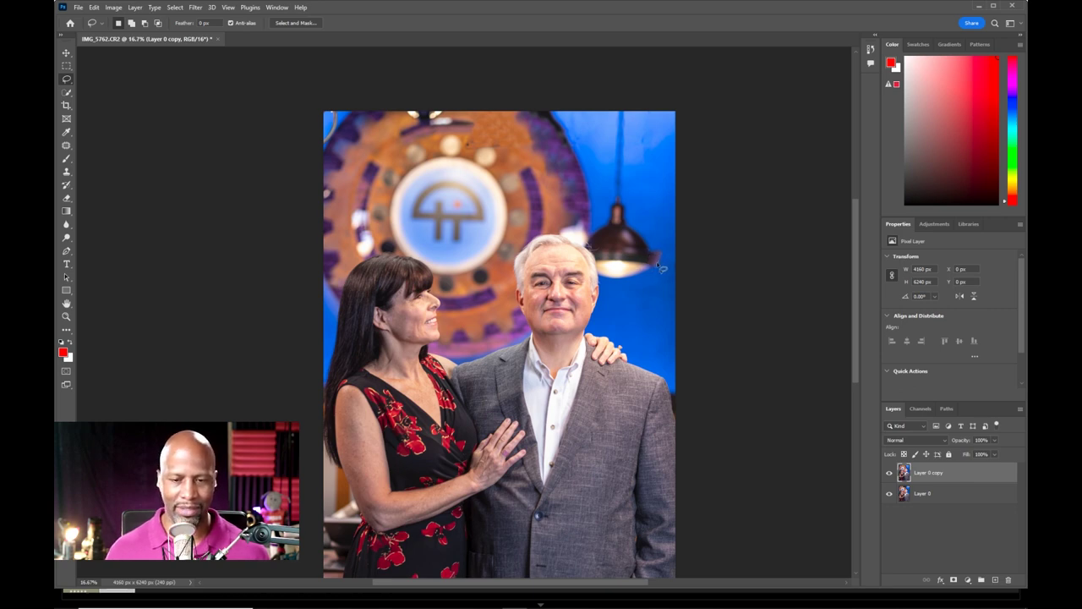
Step: Lasso the reddish remnant beside the pendant lamp's right rim, patch it with the neighbouring blue background, and deselect
key(v)
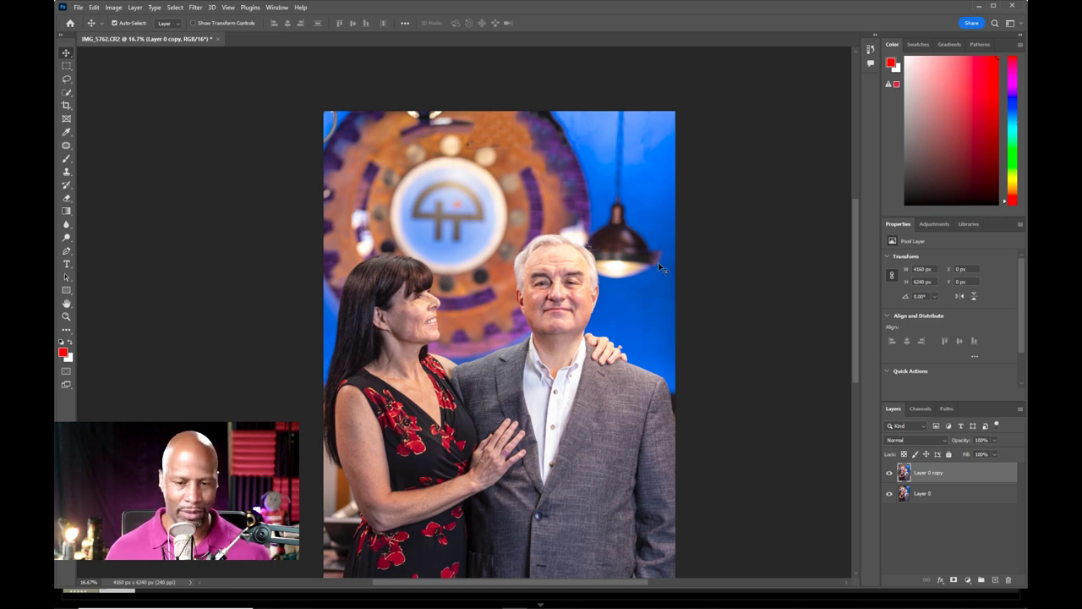
key(l)
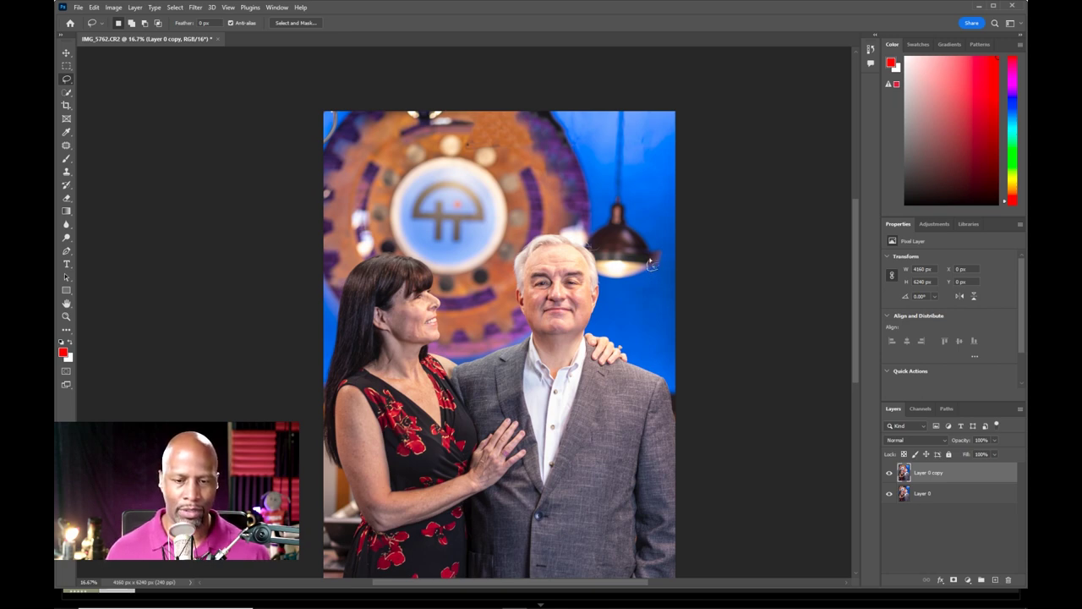
drag(664, 267, 657, 263)
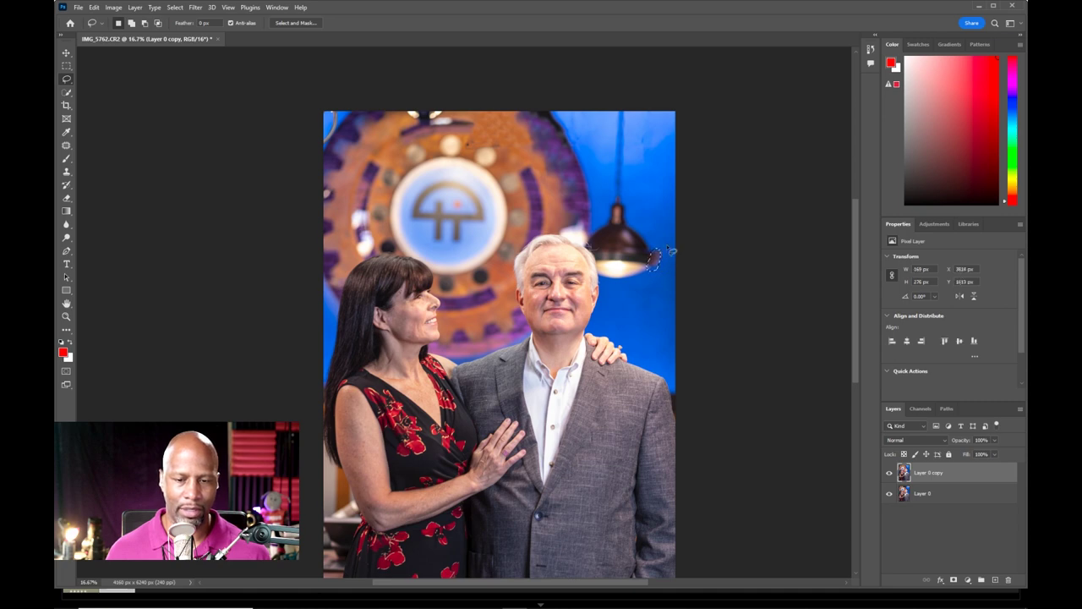
key(j)
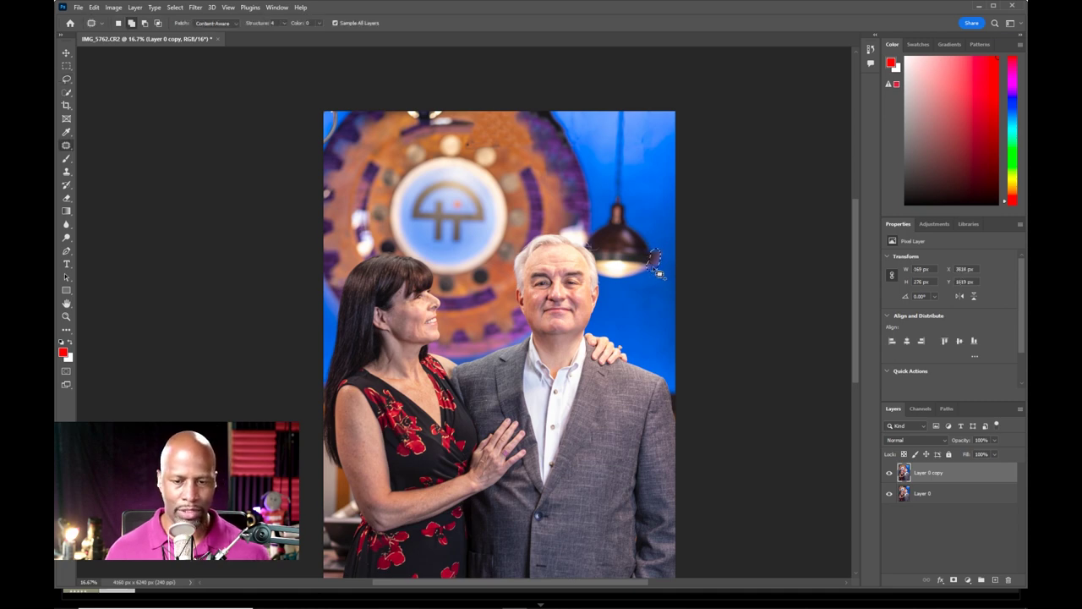
drag(665, 268, 683, 293)
key(ctrl+d)
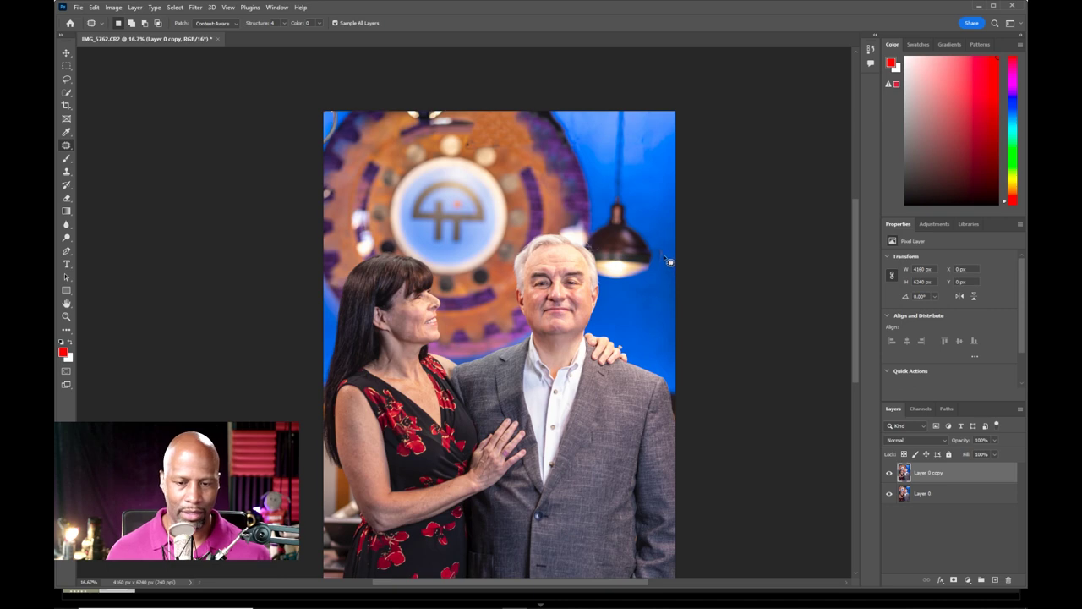
Step: Remove the dark marks on the orange gear above the round logo with the Spot Healing Brush
key(shift+j)
key(shift+j)
key(shift+j)
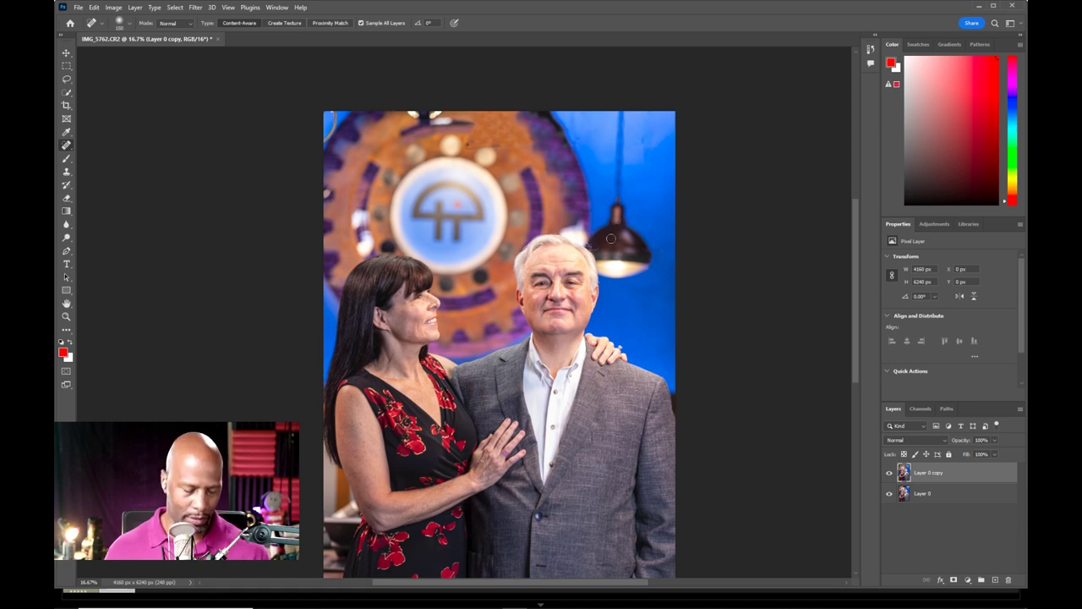
mouse_move(558, 283)
mouse_down()
mouse_move(592, 225)
mouse_move(628, 256)
mouse_move(646, 297)
mouse_up()
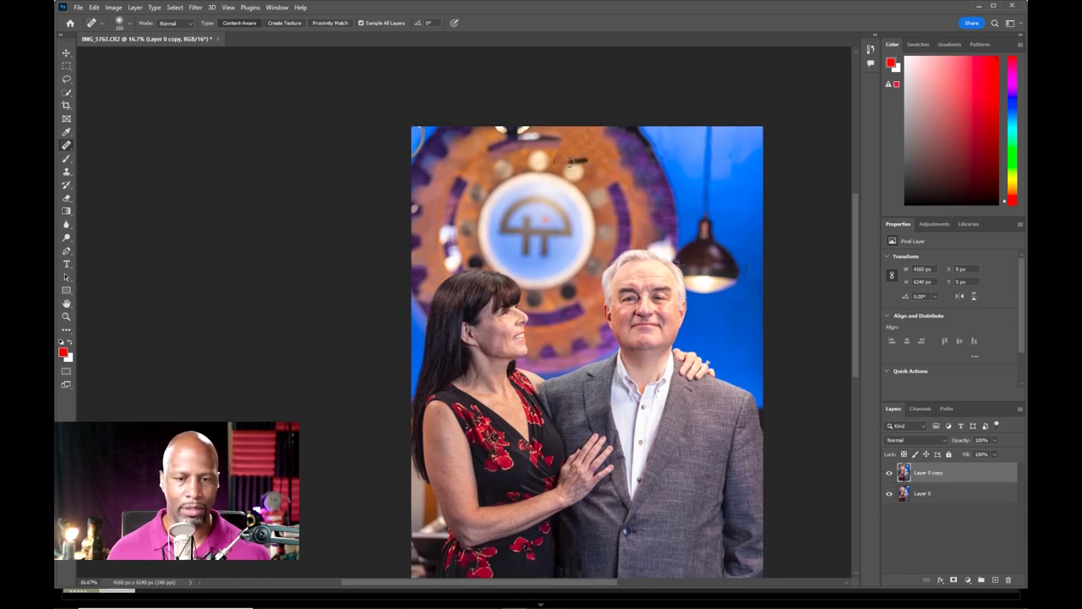
drag(558, 159, 556, 158)
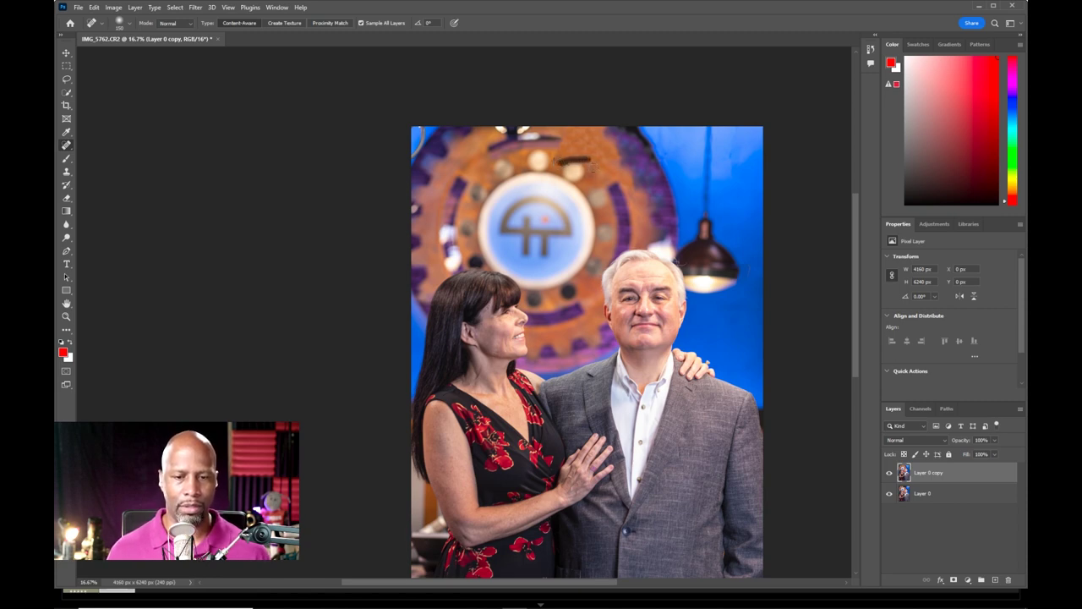
drag(591, 167, 572, 169)
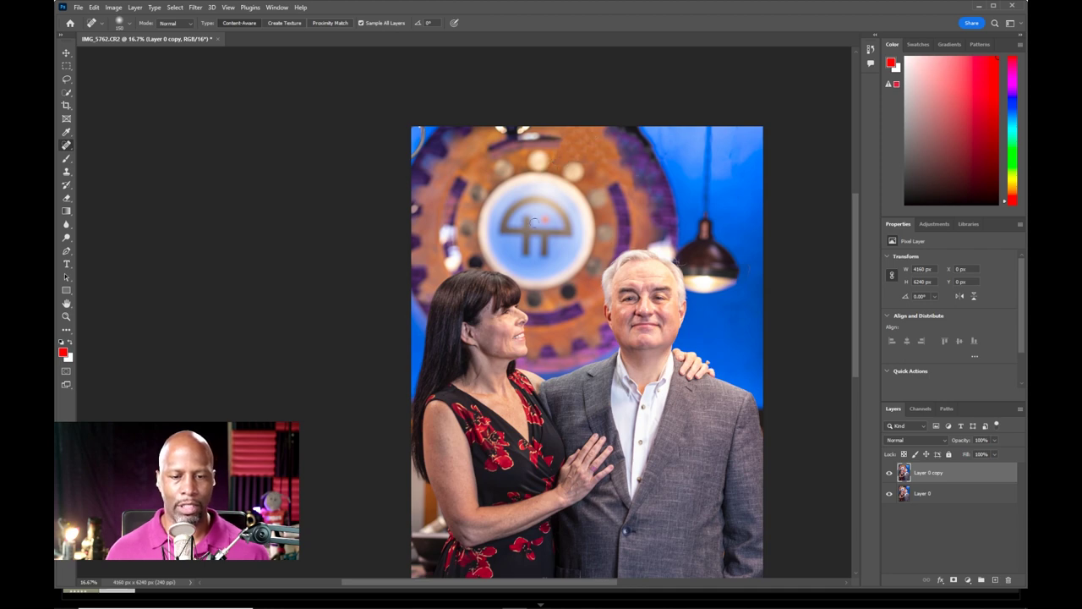
Step: Heal away the thin curved ring crossing the blue background in the portrait's upper-left corner with repeated strokes
mouse_move(498, 216)
mouse_down()
mouse_move(559, 254)
mouse_move(548, 263)
mouse_move(568, 283)
mouse_up()
drag(546, 242, 566, 258)
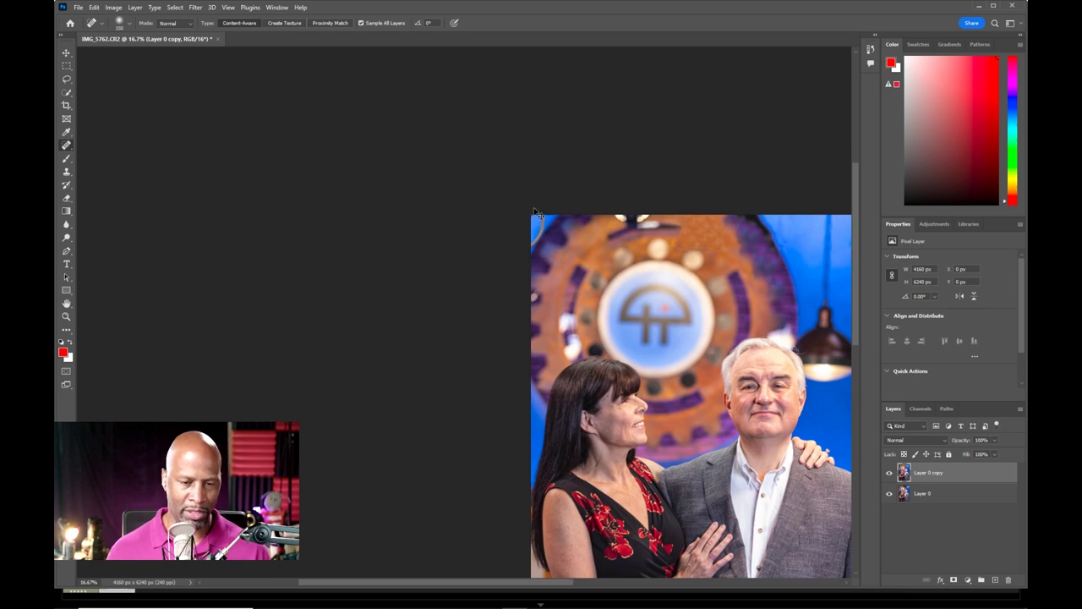
key(ctrl+plus)
key(ctrl+plus)
key(ctrl+plus)
drag(572, 173, 561, 206)
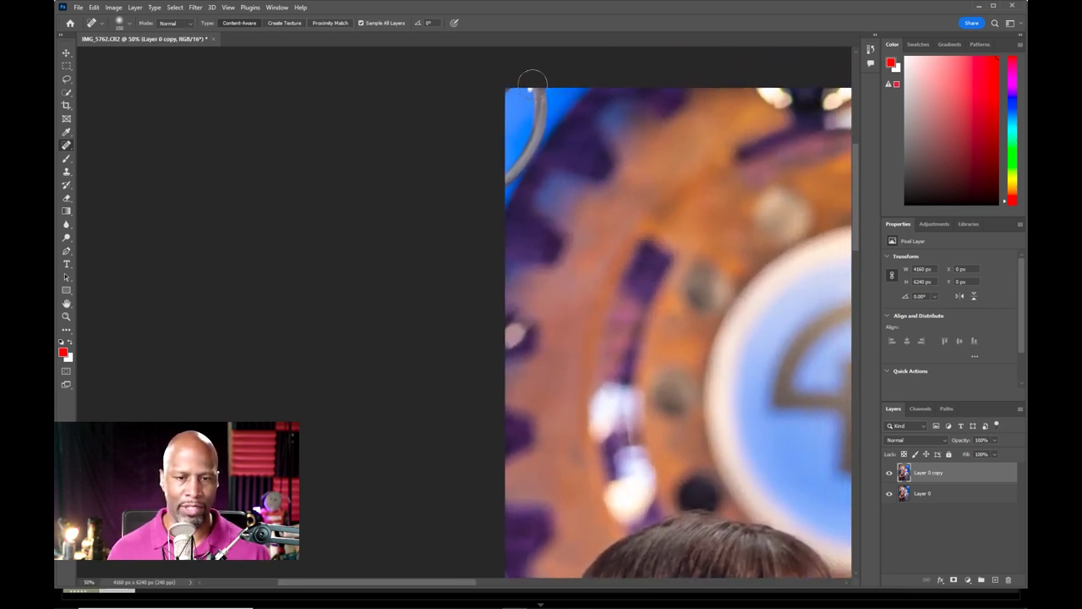
mouse_move(531, 84)
mouse_down()
mouse_move(541, 108)
mouse_move(500, 182)
mouse_up()
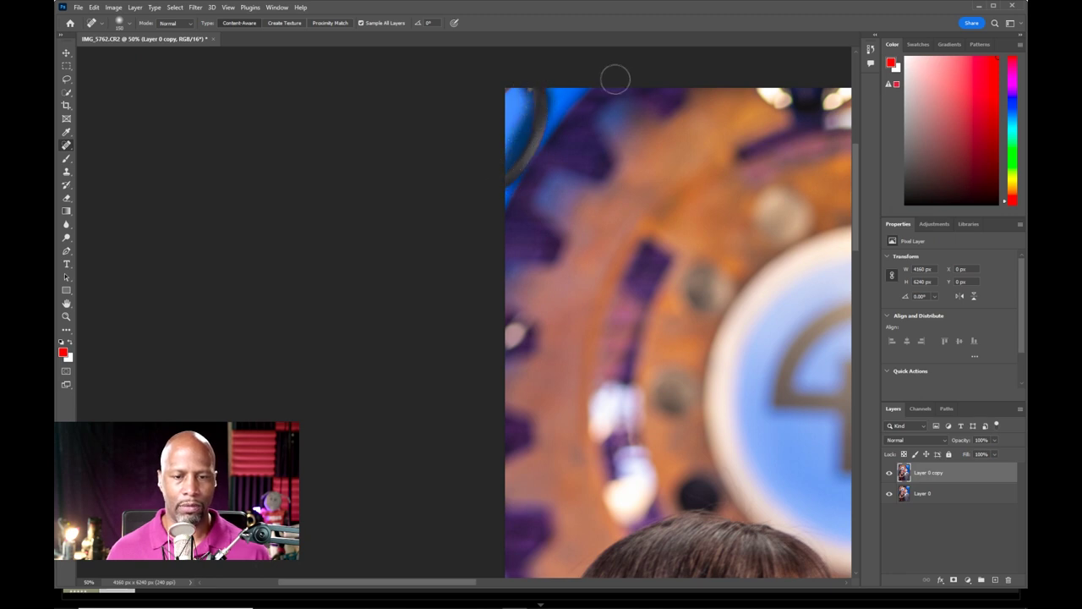
mouse_move(540, 87)
mouse_down()
mouse_move(548, 118)
mouse_move(498, 172)
mouse_up()
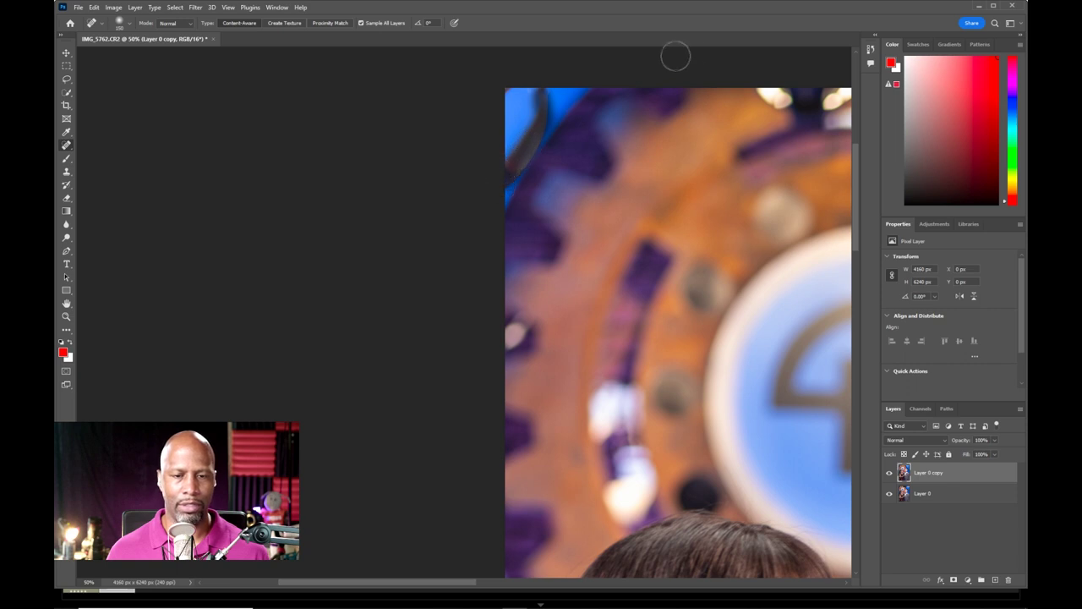
mouse_move(534, 93)
mouse_down()
mouse_move(540, 149)
mouse_move(538, 123)
mouse_move(529, 150)
mouse_move(543, 127)
mouse_move(539, 148)
mouse_move(504, 186)
mouse_up()
mouse_move(545, 125)
mouse_down()
mouse_move(504, 184)
mouse_move(518, 146)
mouse_move(549, 121)
mouse_move(515, 171)
mouse_move(528, 140)
mouse_move(509, 178)
mouse_up()
click(520, 164)
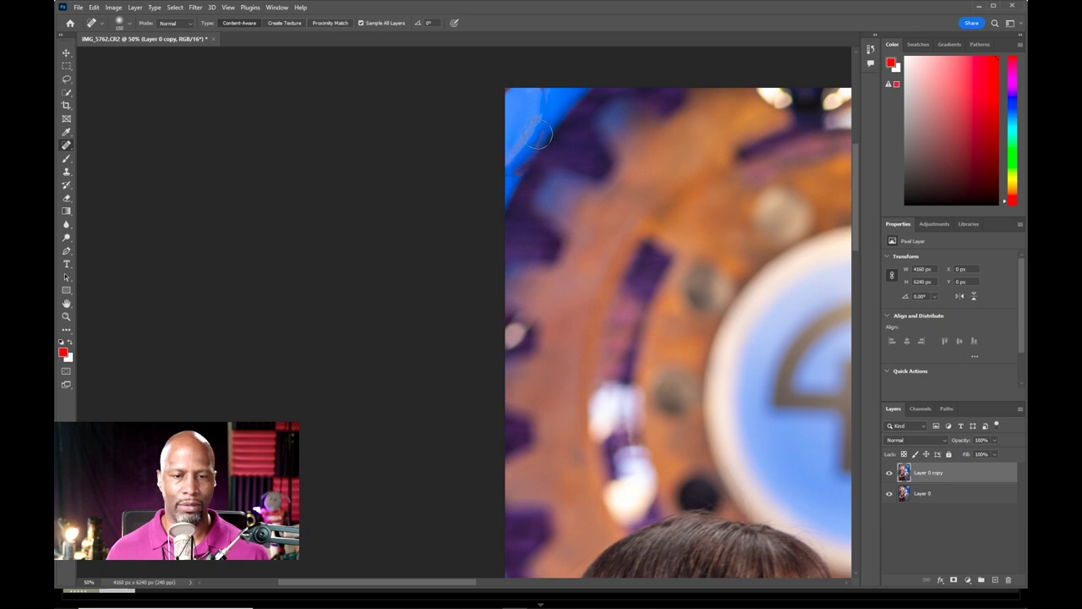
mouse_move(543, 91)
mouse_down()
mouse_move(543, 144)
mouse_move(545, 104)
mouse_move(545, 126)
mouse_move(530, 127)
mouse_move(518, 149)
mouse_move(540, 127)
mouse_move(517, 168)
mouse_up()
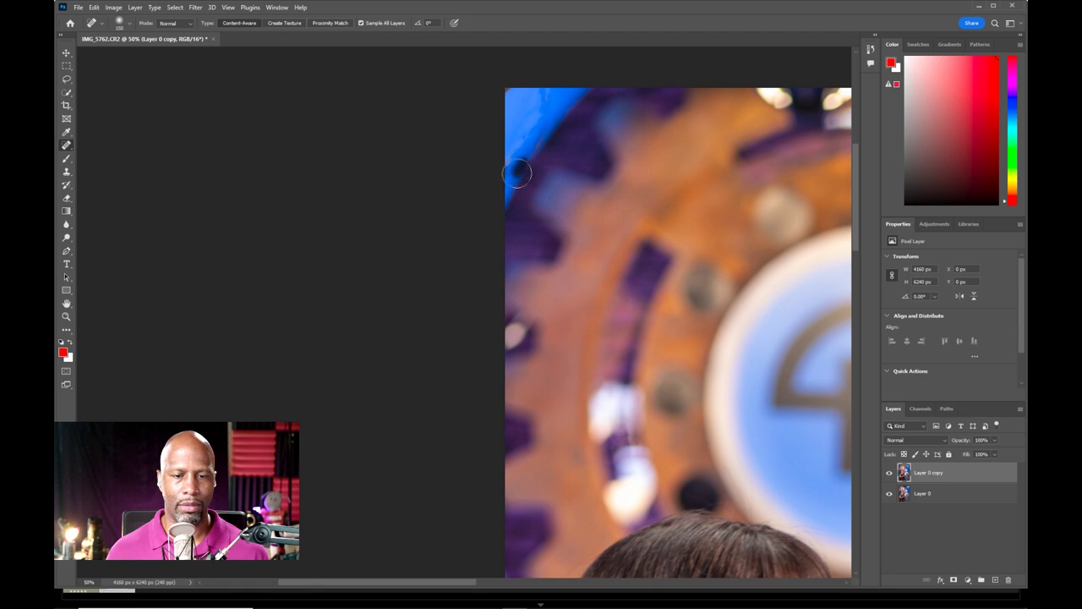
Step: Touch up the leftover smudges where the upper-left blue background meets the purple gear edge
click(510, 161)
click(541, 139)
drag(539, 139, 533, 147)
click(521, 174)
click(527, 162)
drag(543, 98, 533, 121)
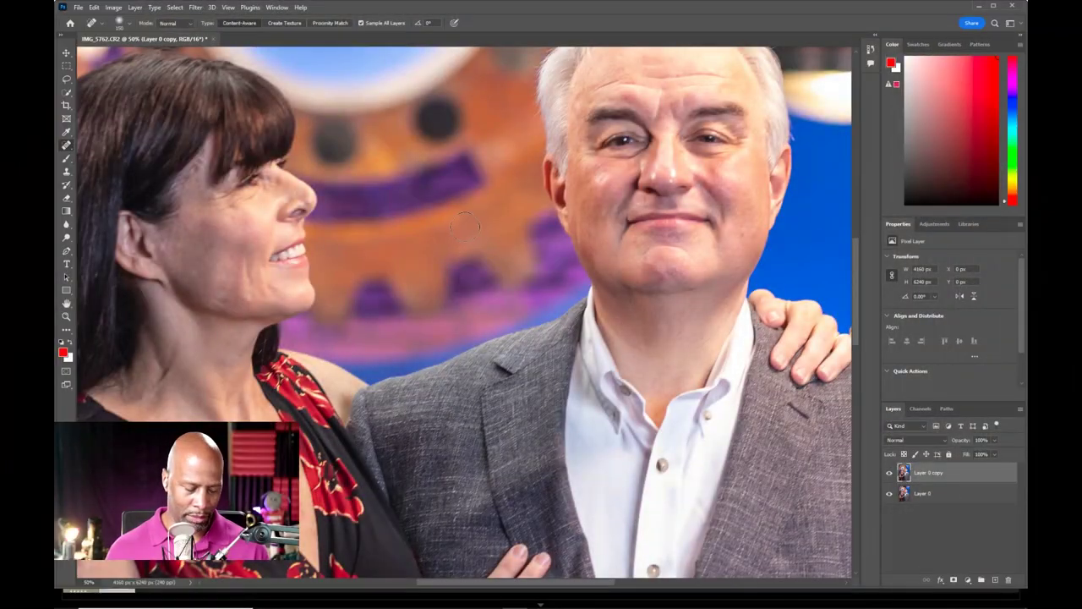
key(ctrl+minus)
key(ctrl+minus)
key(ctrl+minus)
key(ctrl+minus)
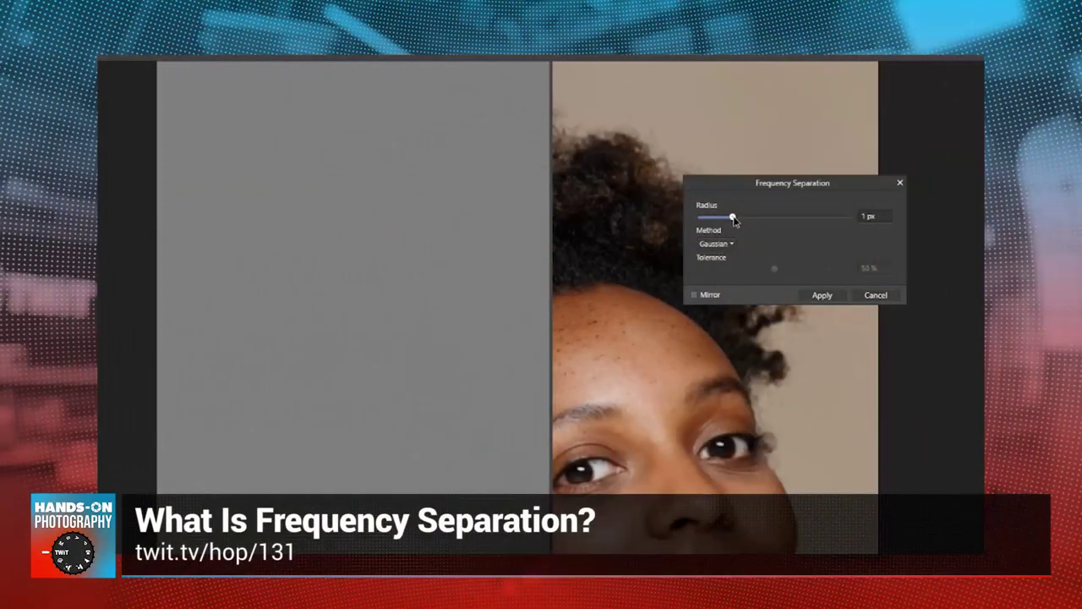
drag(733, 219, 834, 219)
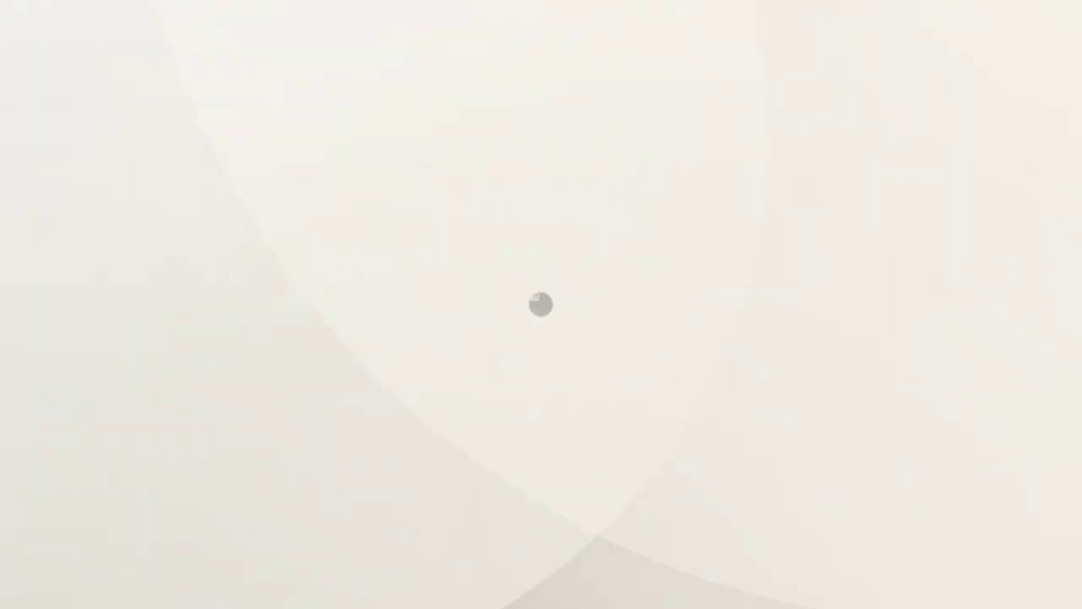
Step: Duplicate the retouched Layer 0 copy twice to create two stacked layers for frequency separation
drag(997, 474, 982, 540)
drag(699, 498, 723, 575)
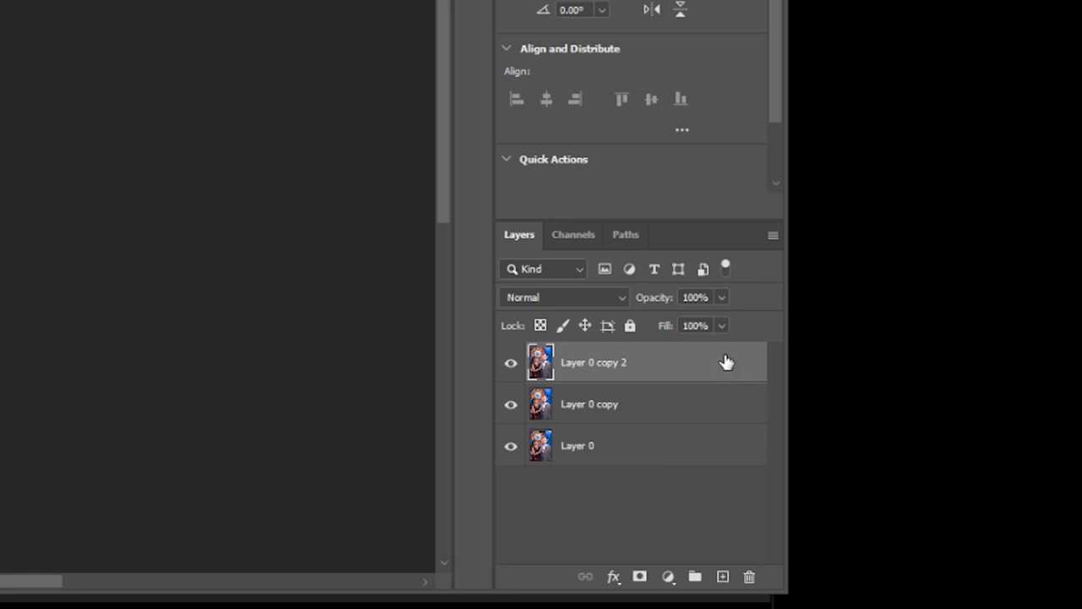
drag(732, 367, 721, 575)
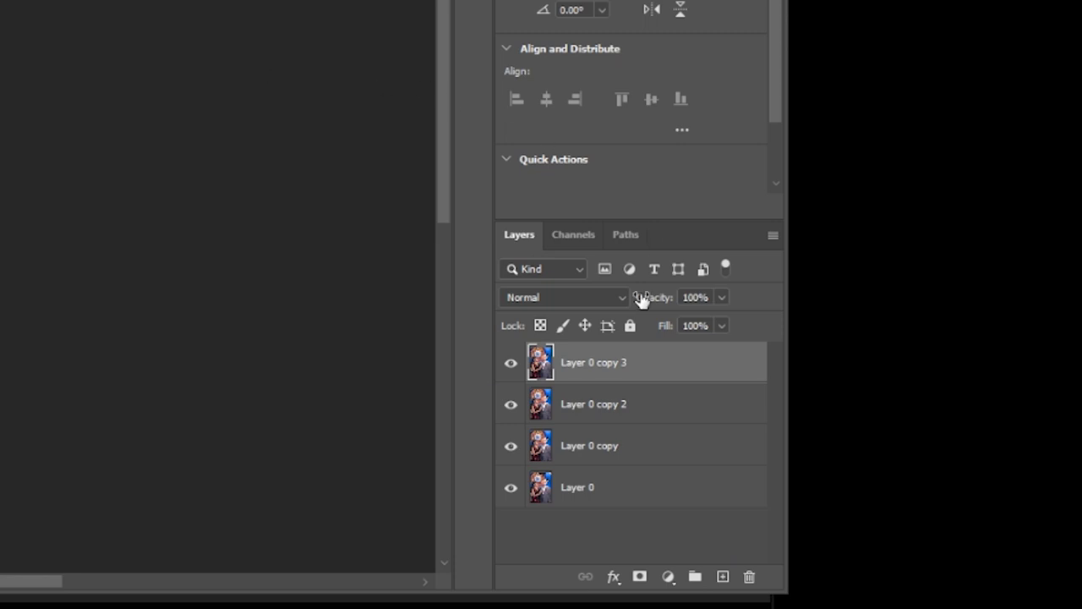
Step: Rename the lower new duplicate low and the upper one high
click(635, 404)
double_click(626, 404)
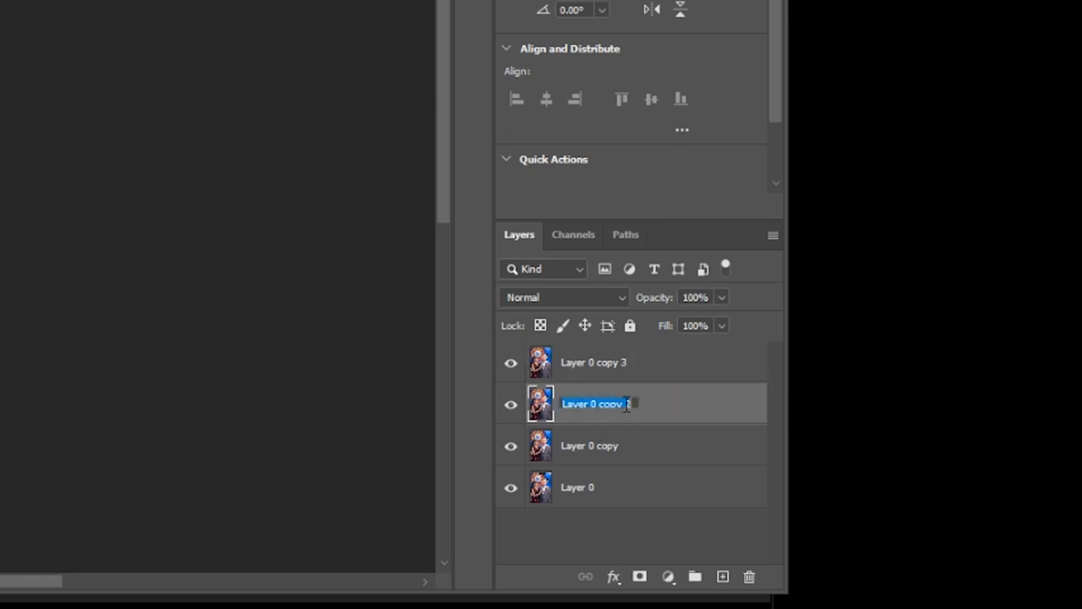
key(BackSpace)
key(Return)
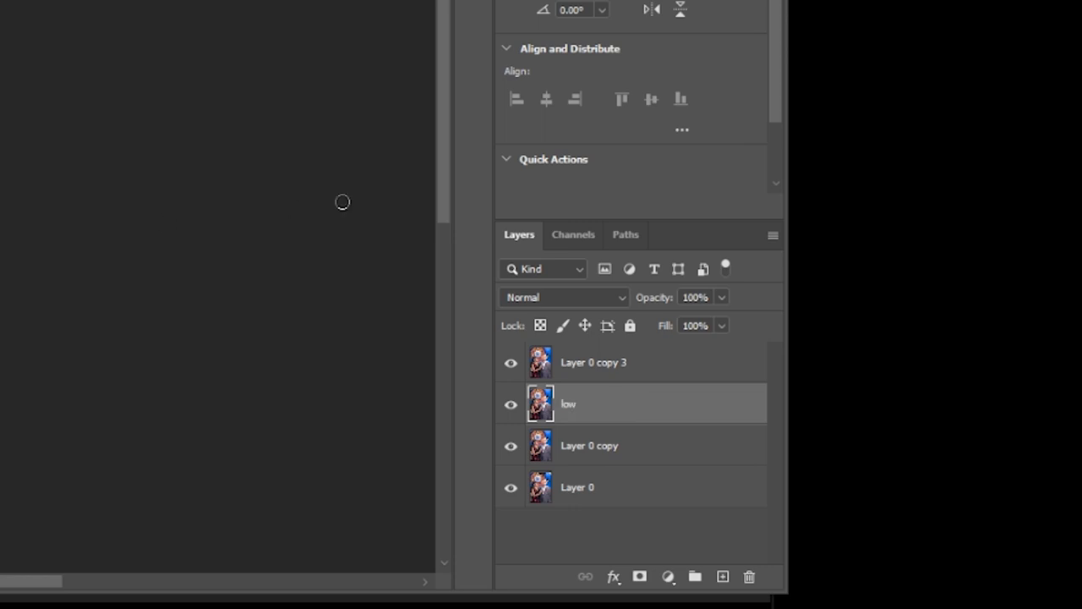
double_click(611, 364)
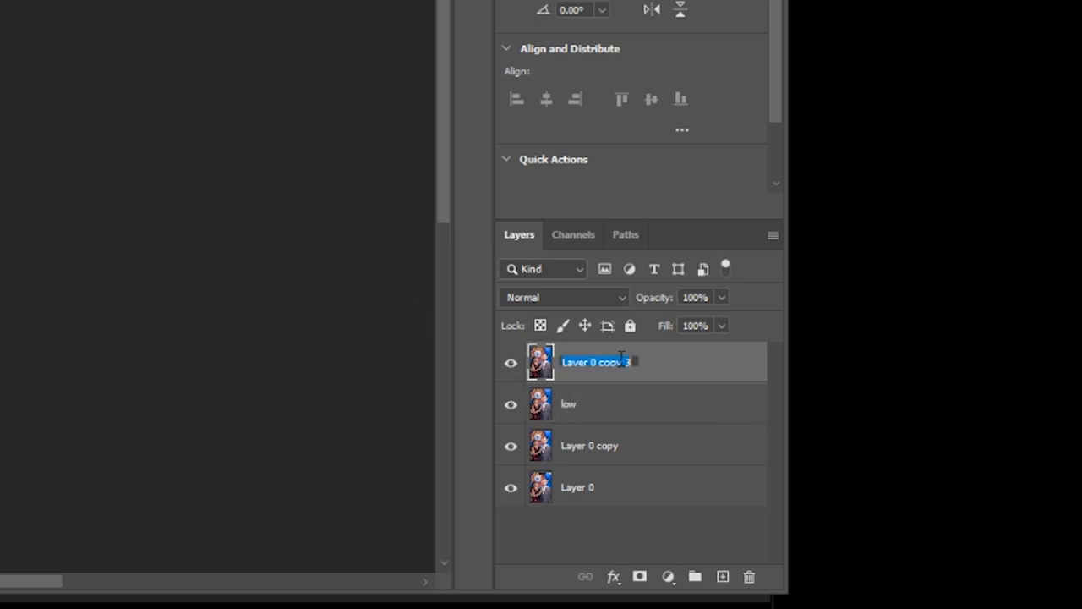
text(high)
key(Return)
Step: Group the high and low layers, expand the group, and move Layer 0 copy into it beneath them
shift+click(627, 408)
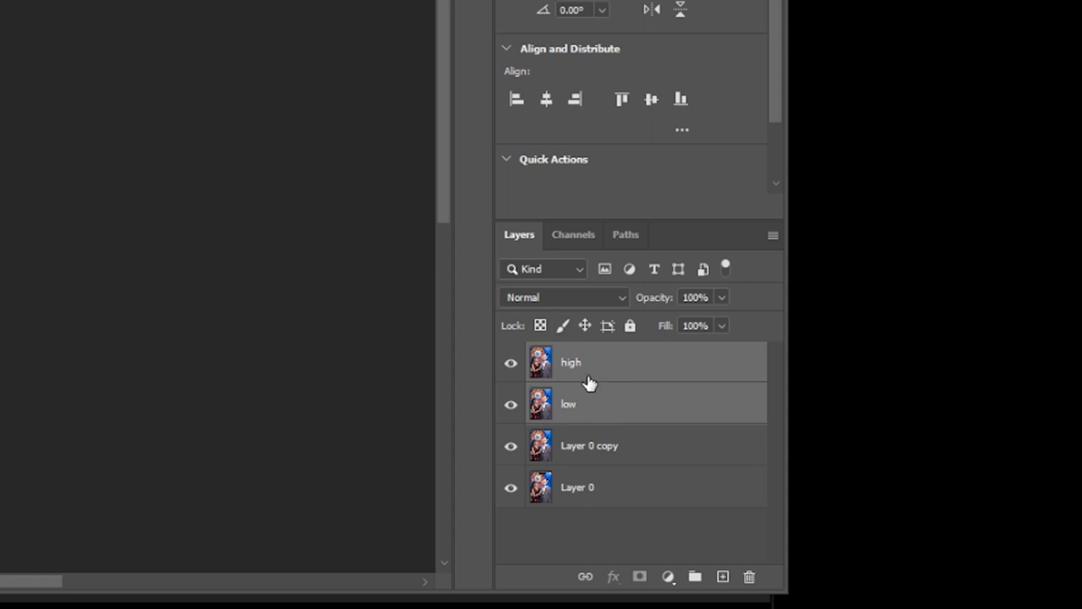
key(ctrl+g)
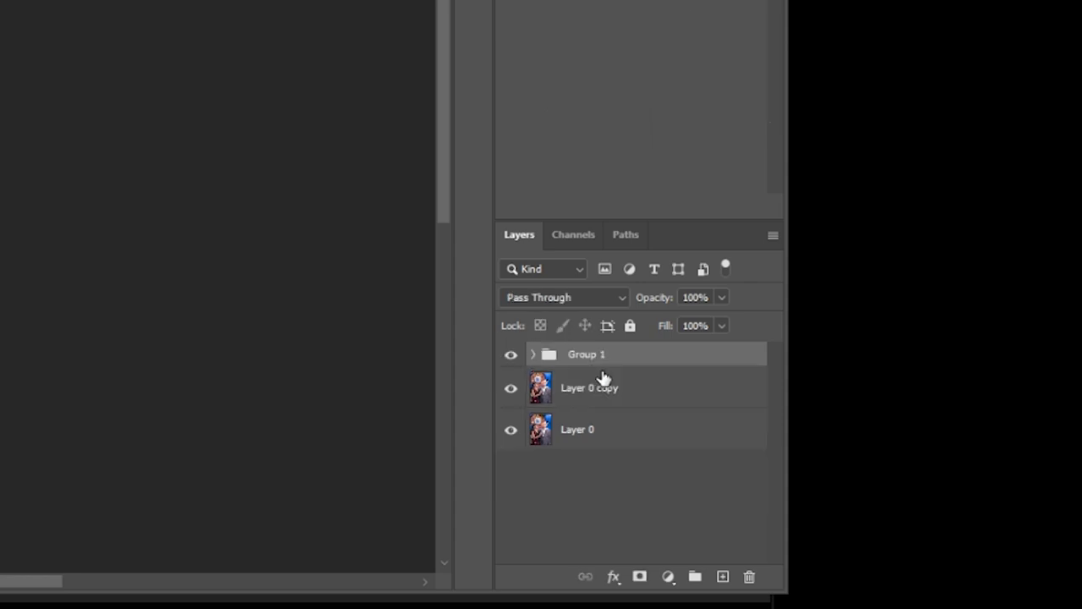
click(534, 354)
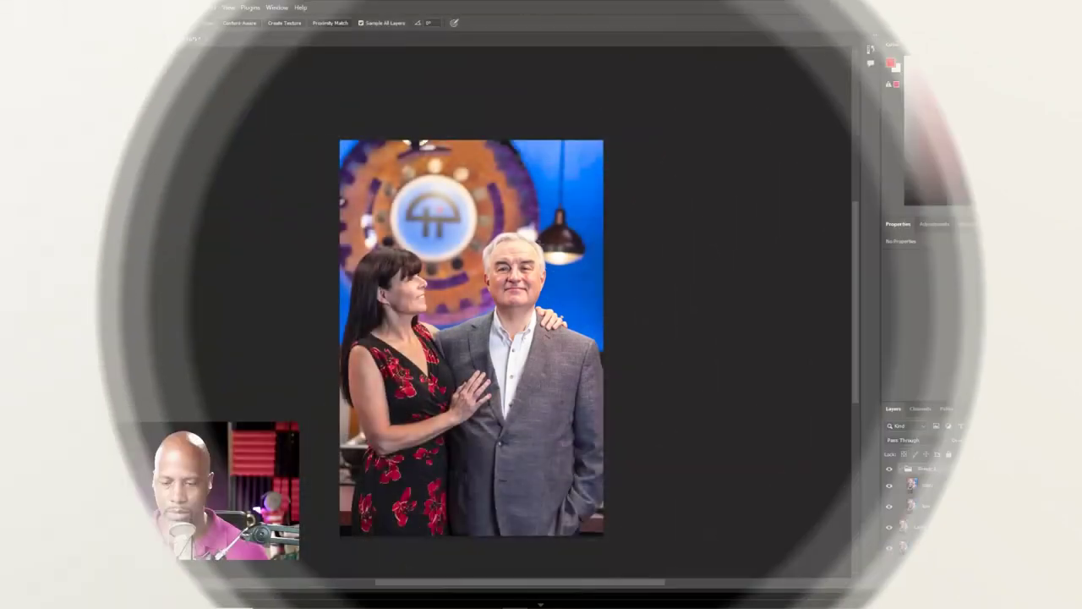
drag(955, 506, 934, 518)
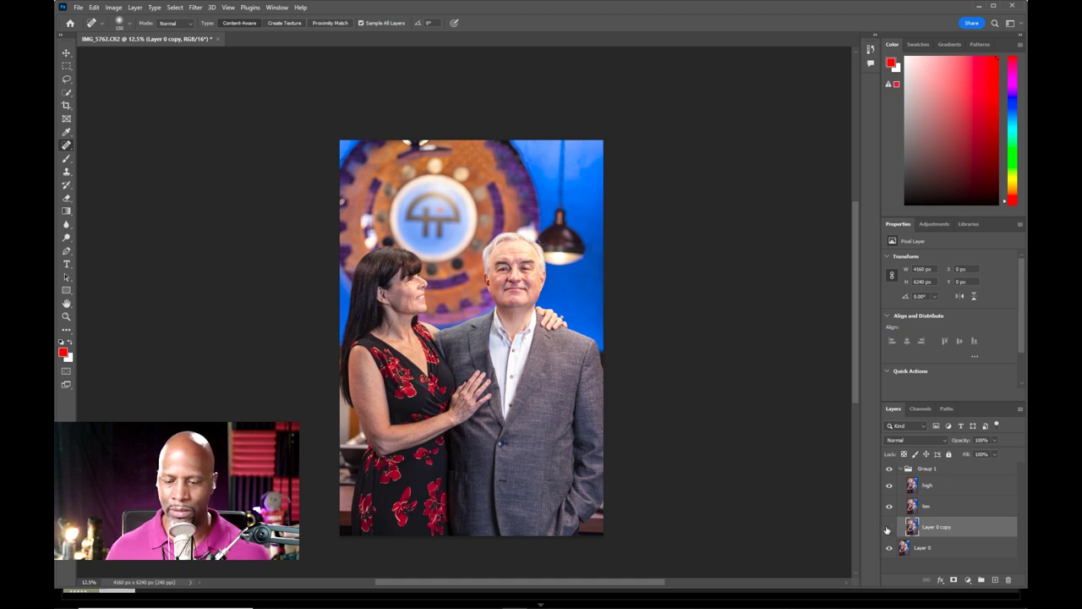
Step: Leave only low visible within the group and apply a Gaussian Blur with a 9.8 pixel radius to it
click(926, 506)
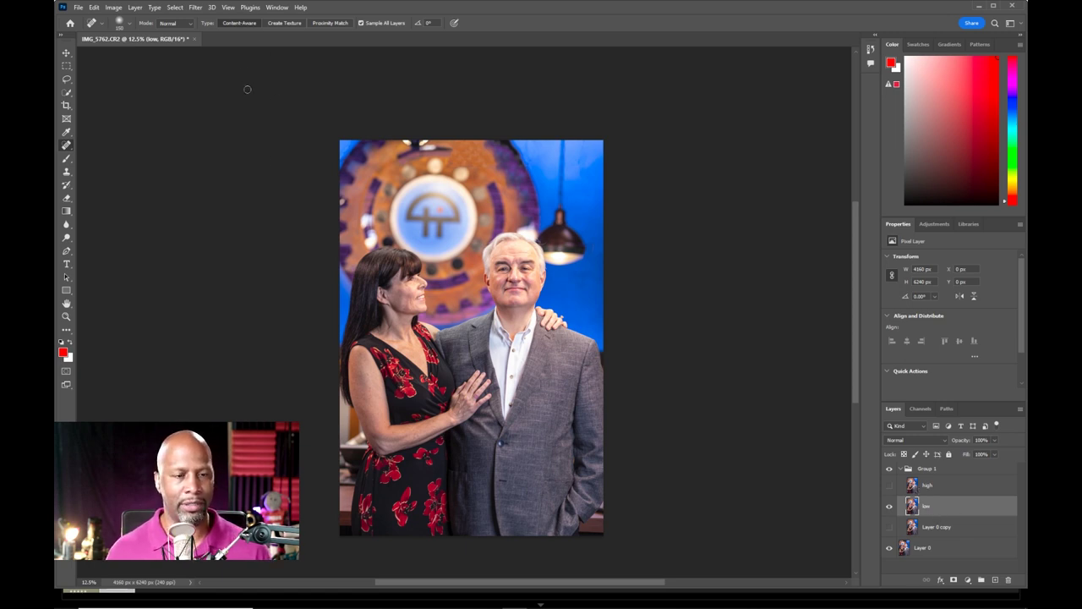
click(199, 9)
mouse_move(298, 140)
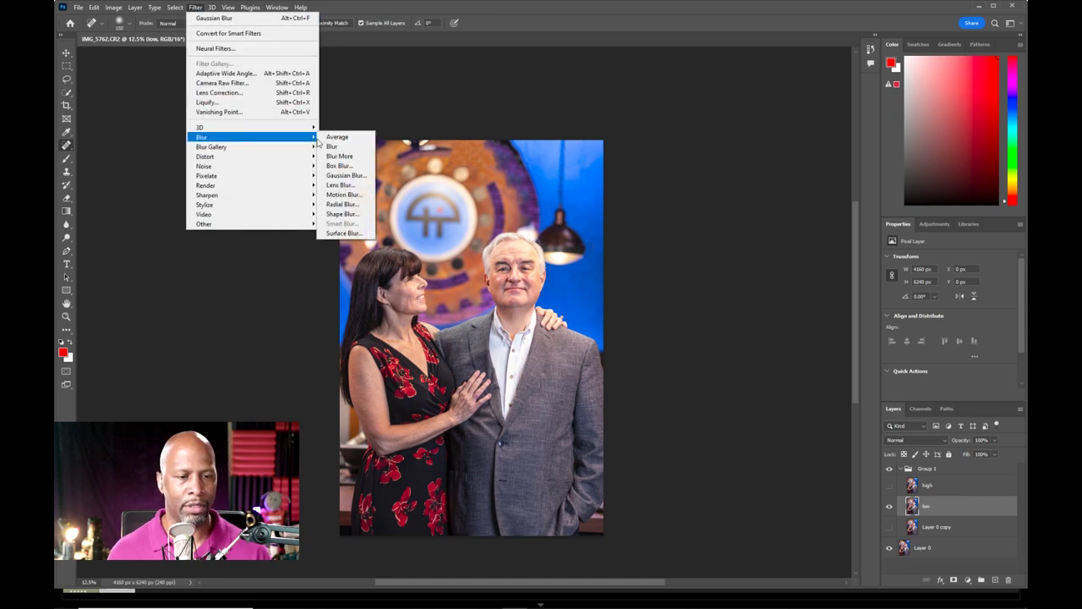
click(345, 175)
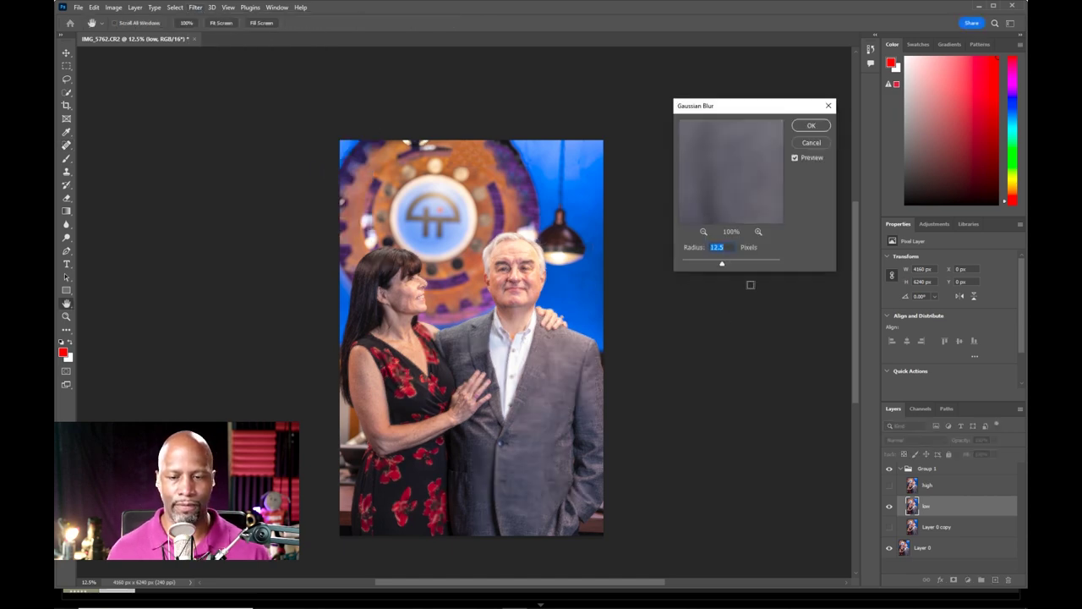
drag(723, 265, 714, 262)
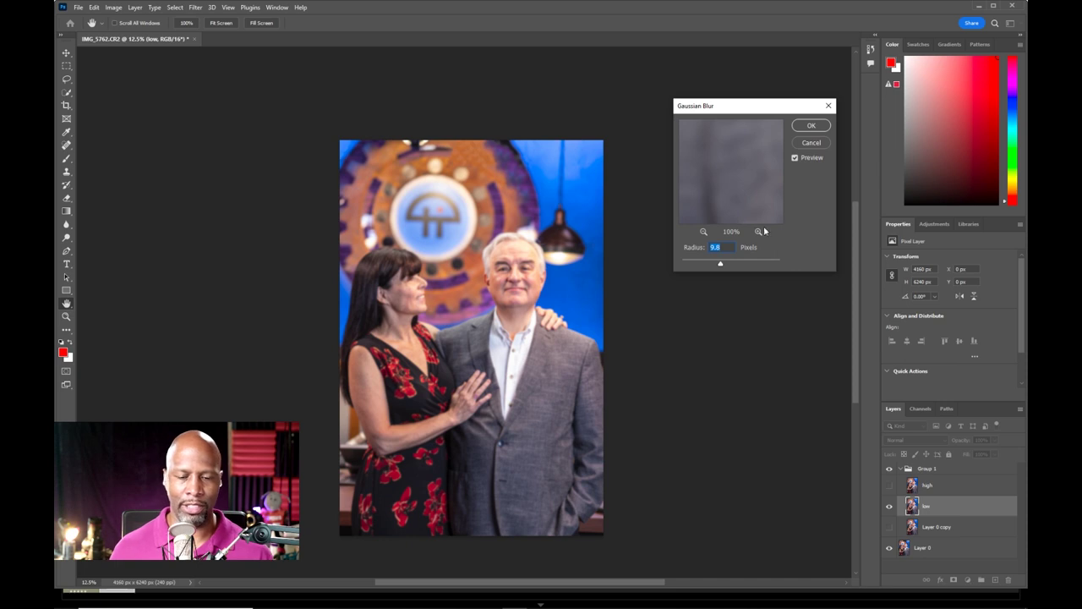
click(813, 127)
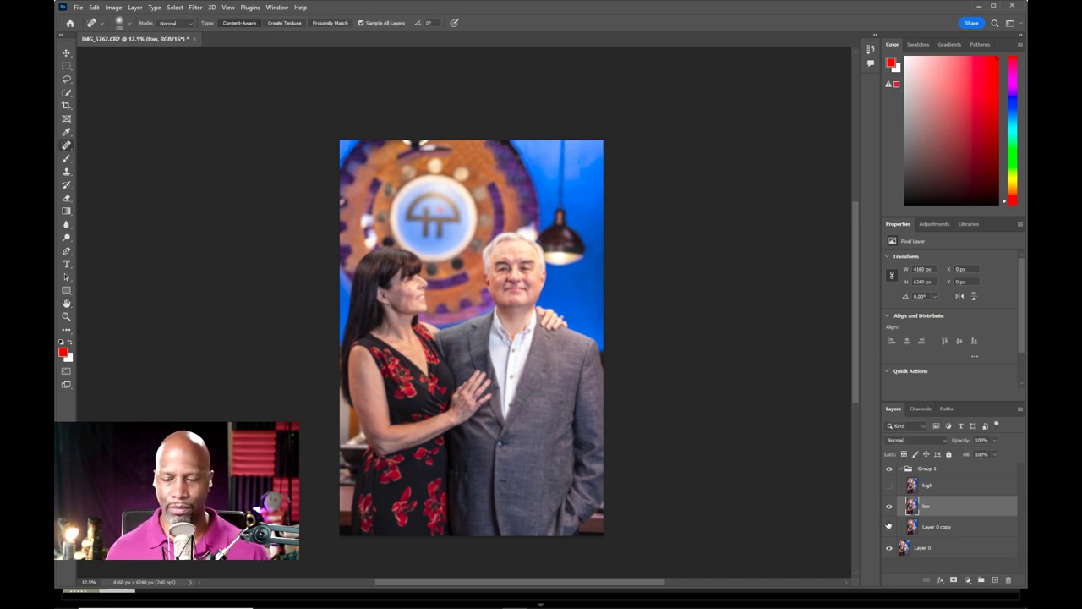
Step: Use Apply Image on the high layer with low as source, Subtract blending, scale 2 and offset 128, and set its blend mode to Linear Light
click(939, 485)
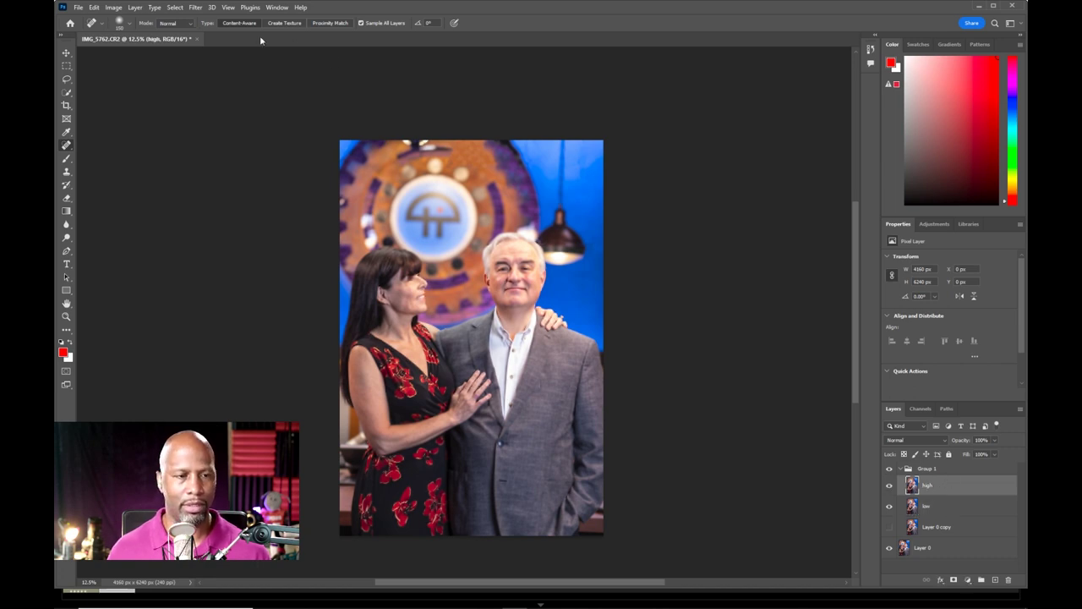
click(115, 8)
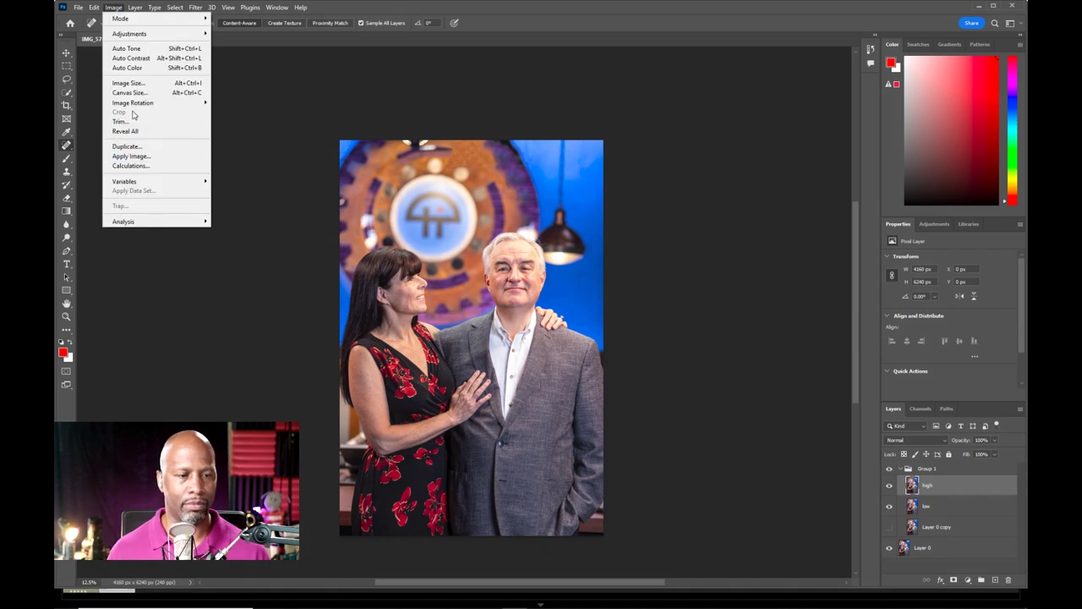
click(157, 157)
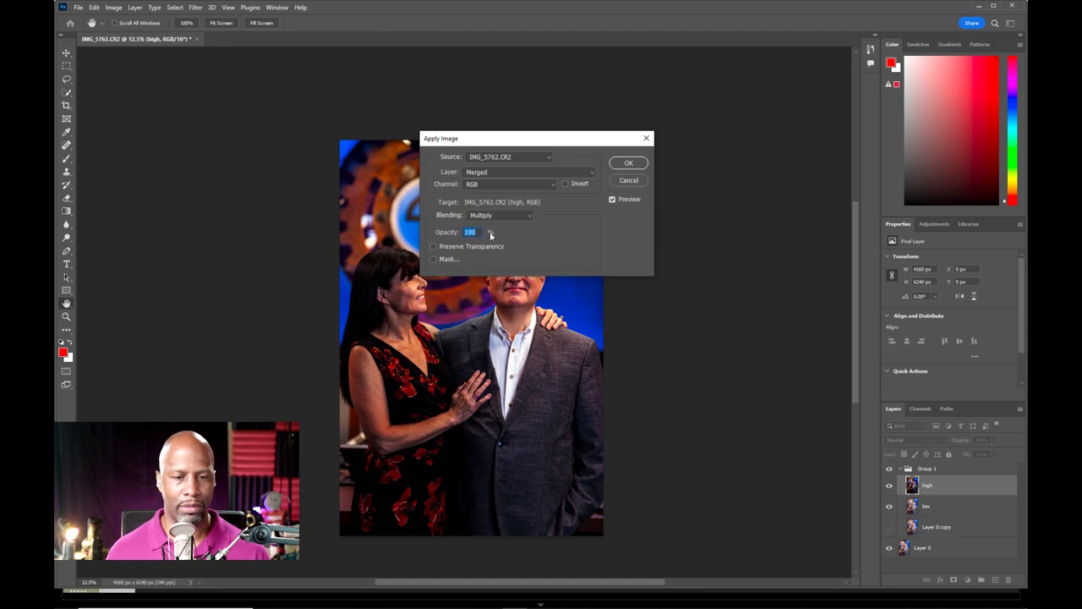
click(545, 174)
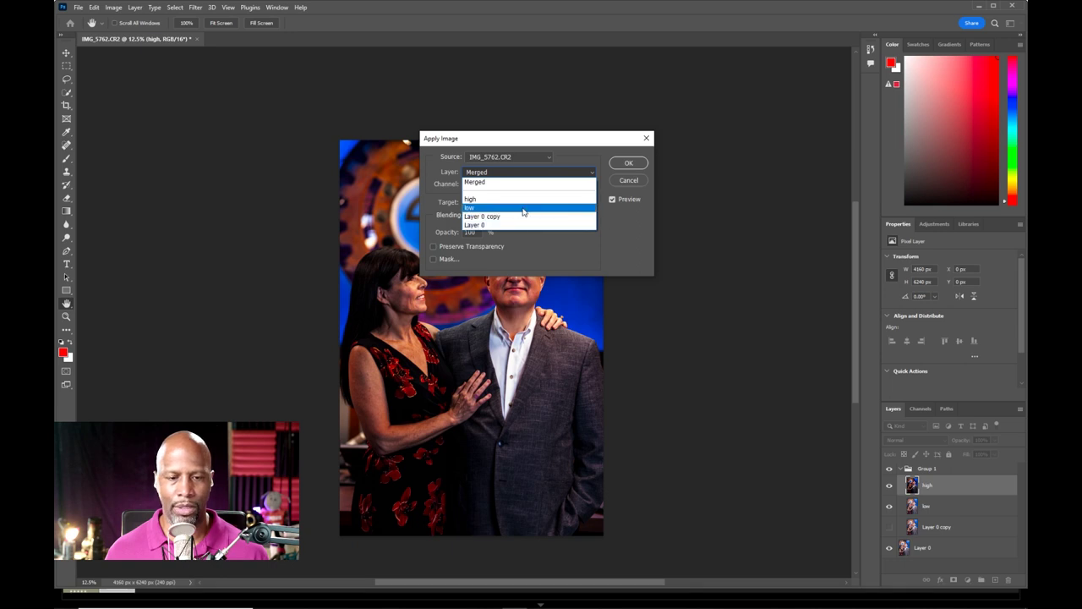
click(529, 208)
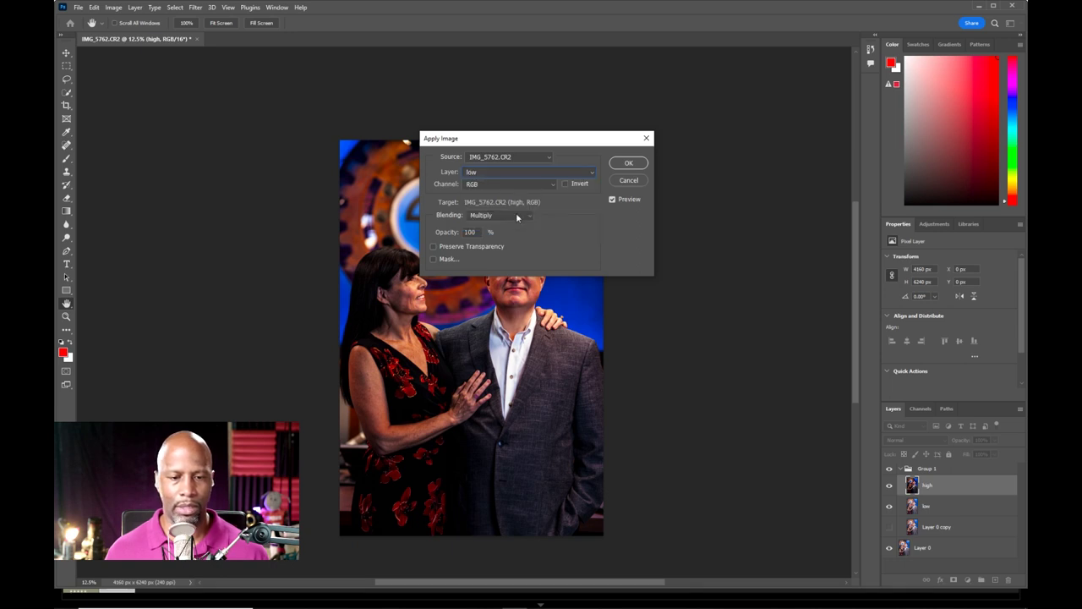
click(514, 216)
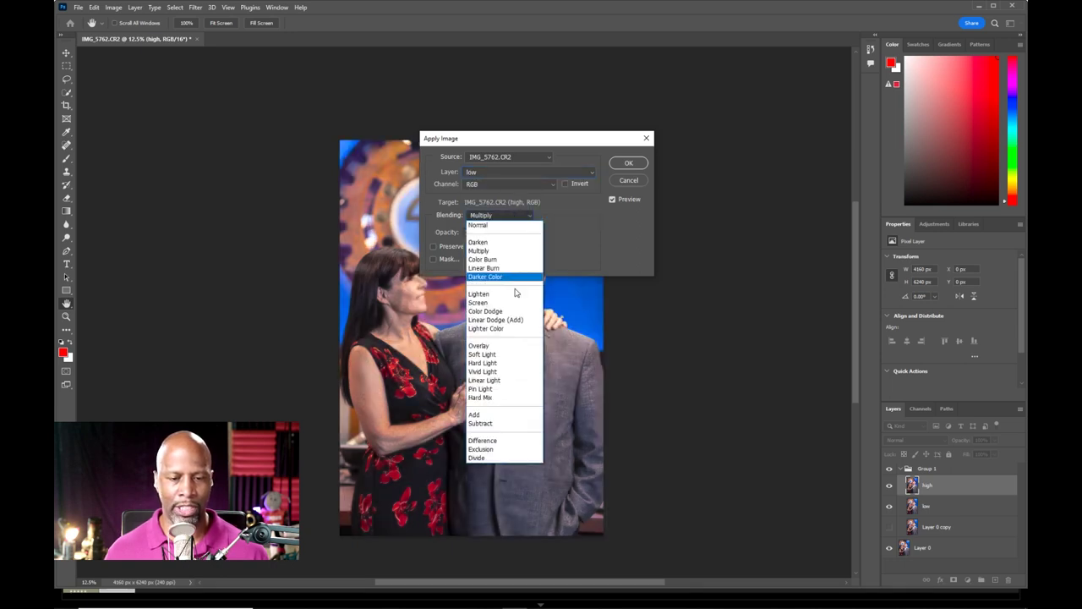
click(500, 425)
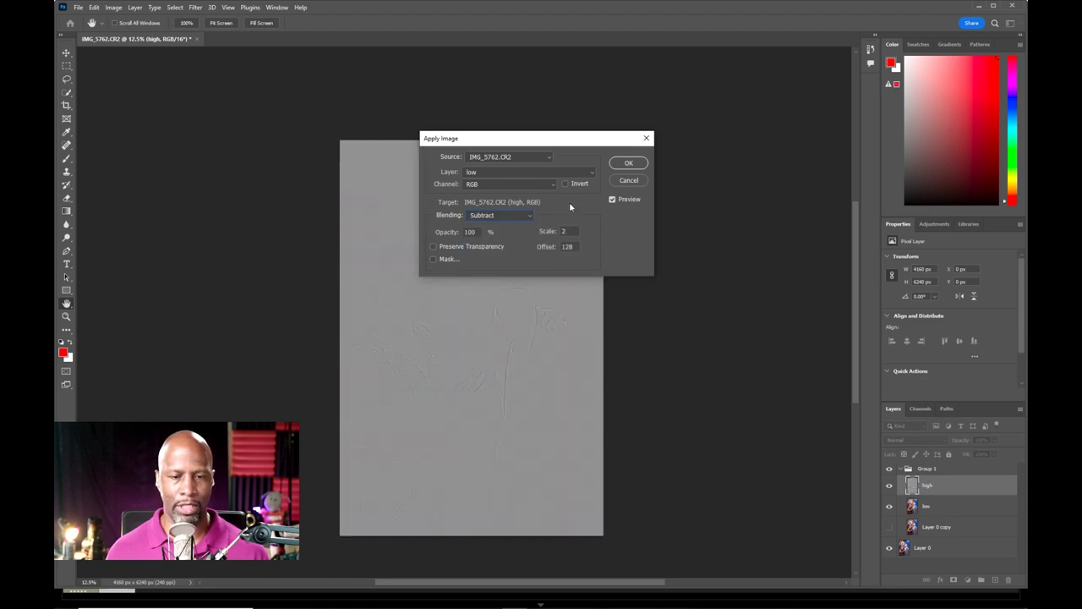
click(626, 163)
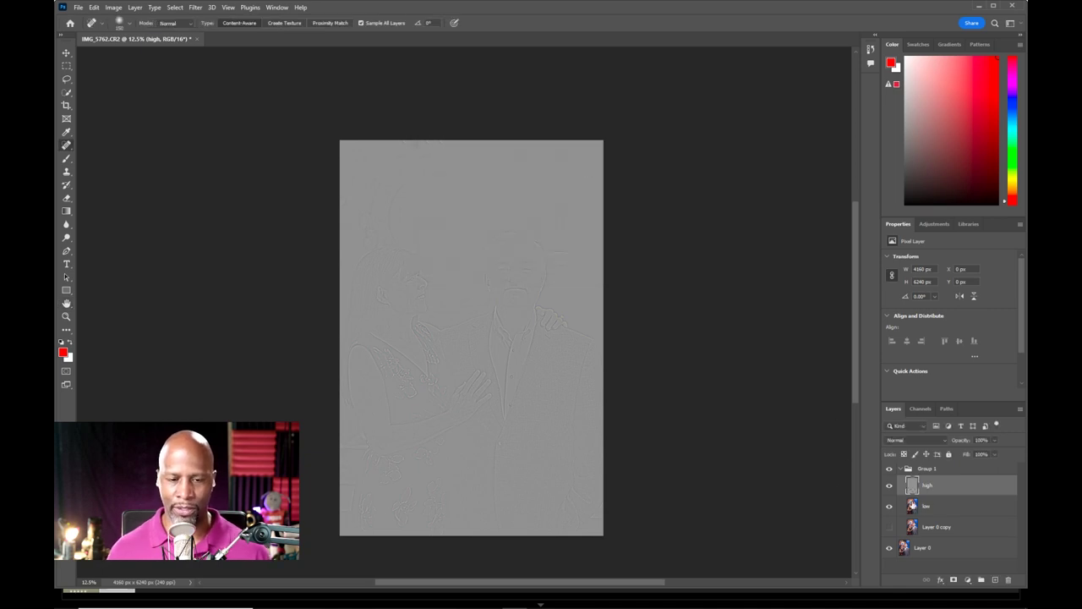
click(942, 441)
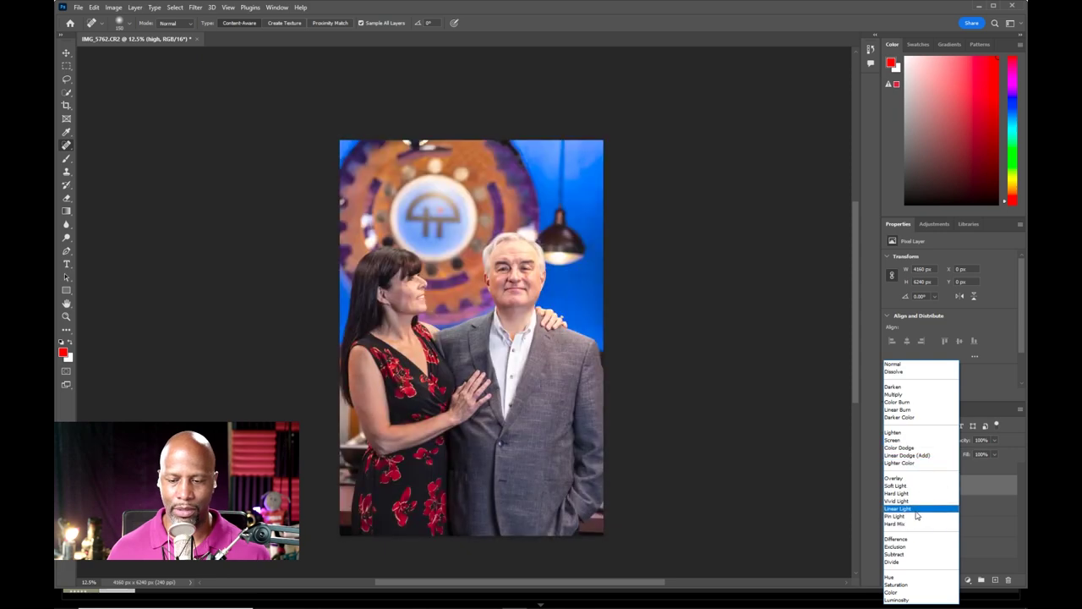
click(924, 510)
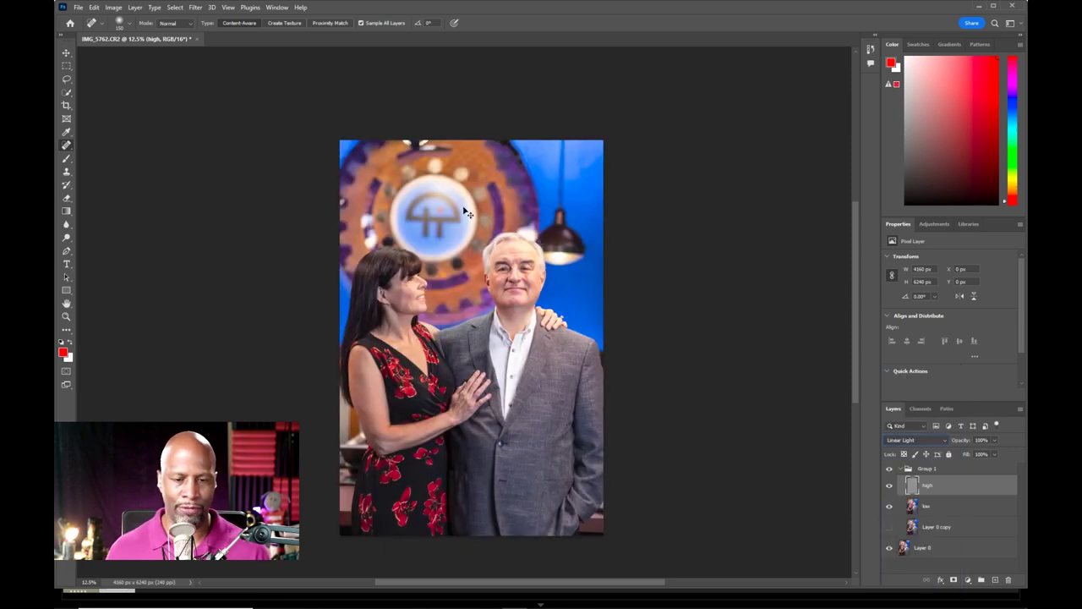
Step: Choose the Mixer Brush for work on the low layer at the man's face and enlarge the brush to 100 pixels
scroll(468, 211, up, 2)
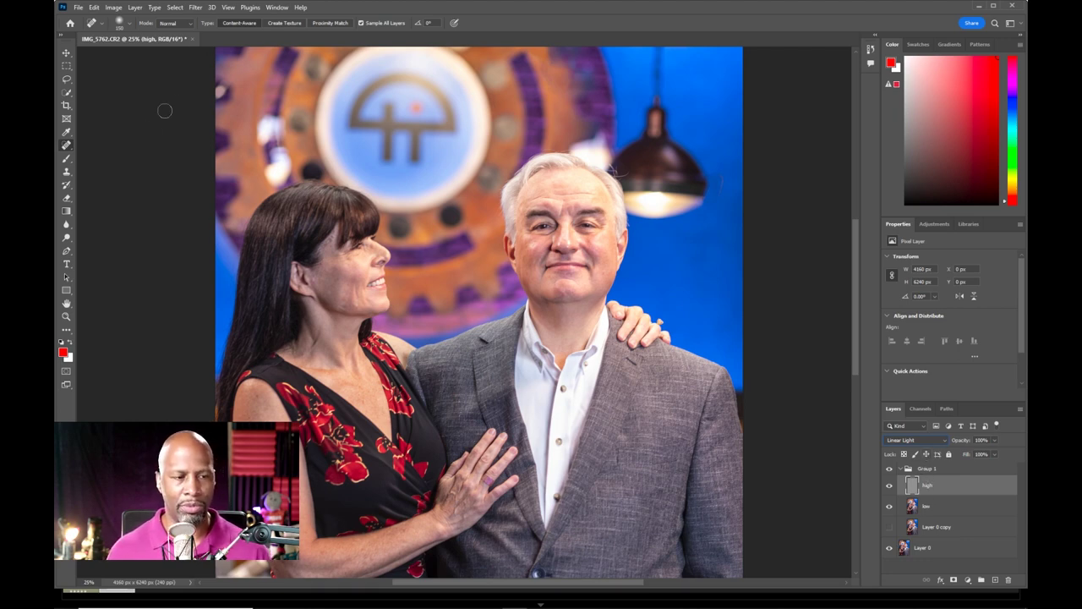
click(67, 159)
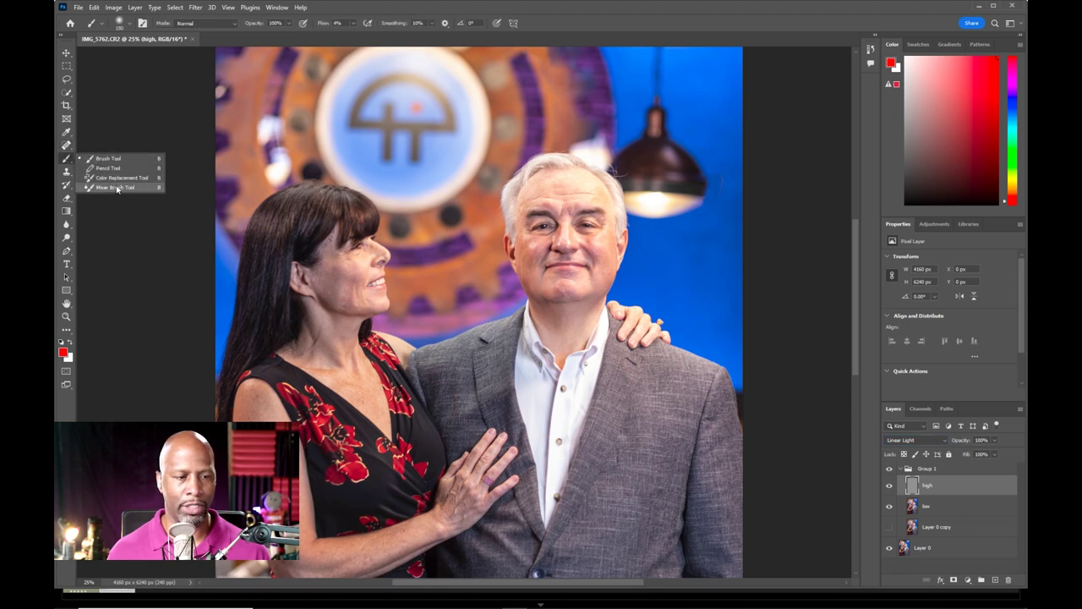
click(117, 187)
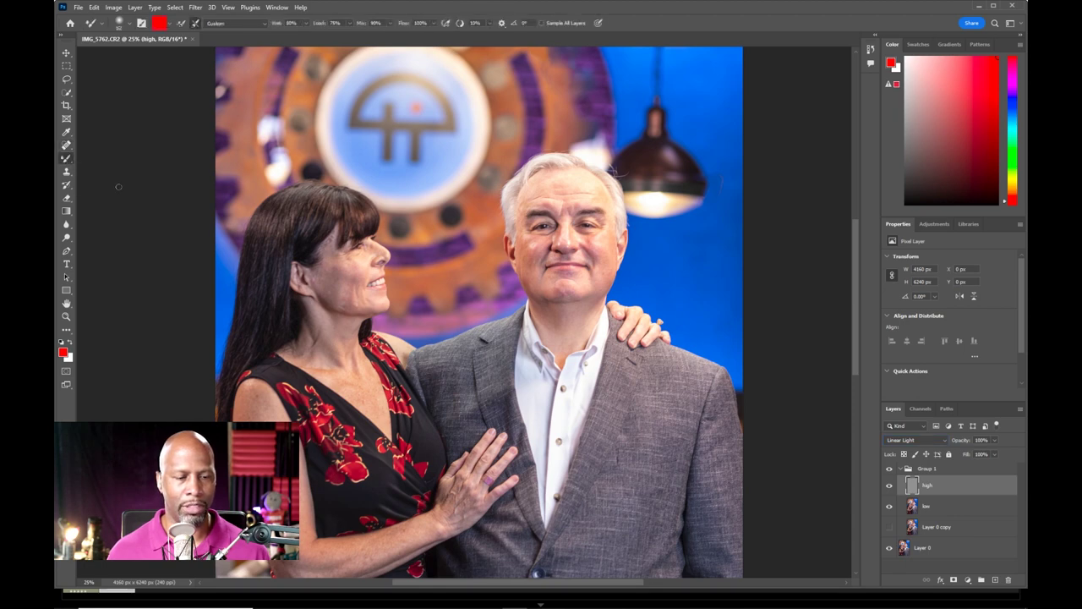
click(935, 510)
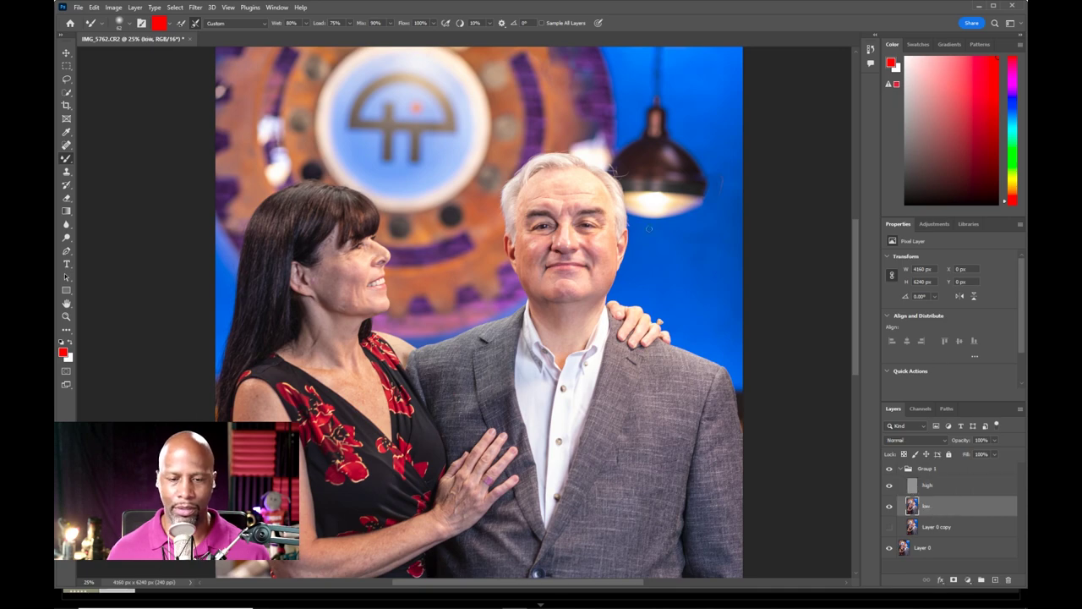
key(ctrl+plus)
key(ctrl+plus)
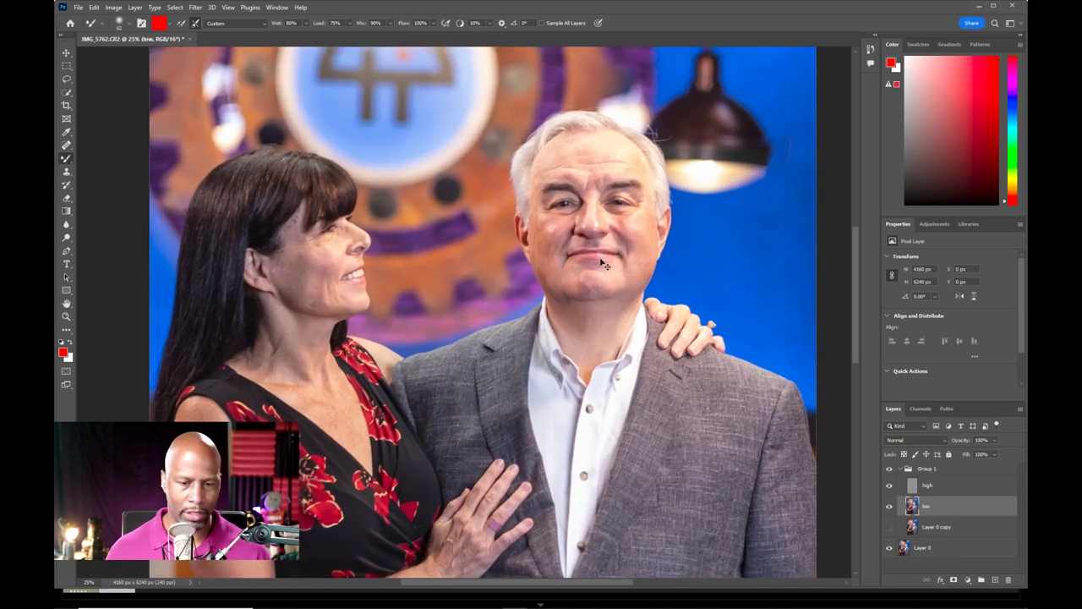
drag(643, 251, 481, 326)
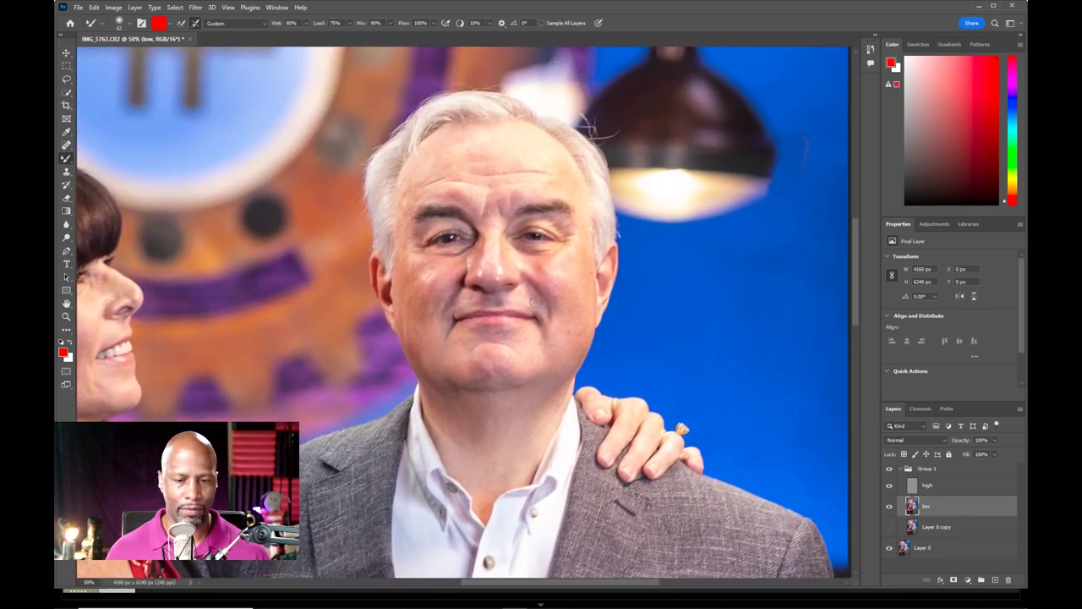
key(bracketright)
key(bracketright)
key(bracketright)
key(bracketright)
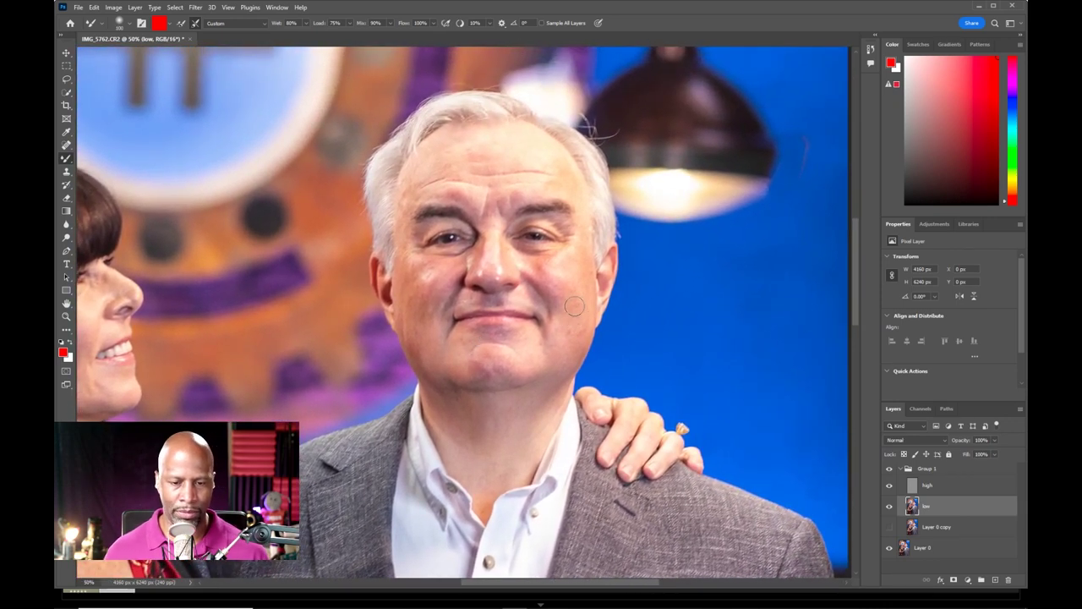
Step: Clean the loaded colour from the Mixer Brush and blend the skin tones on both of the man's cheeks on the low layer
click(171, 25)
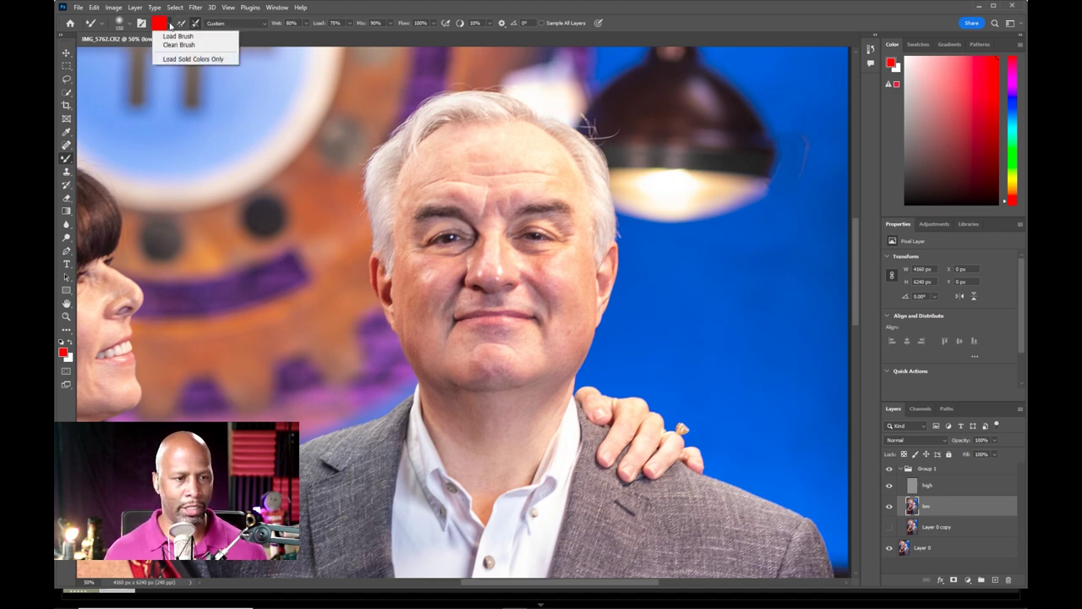
click(178, 45)
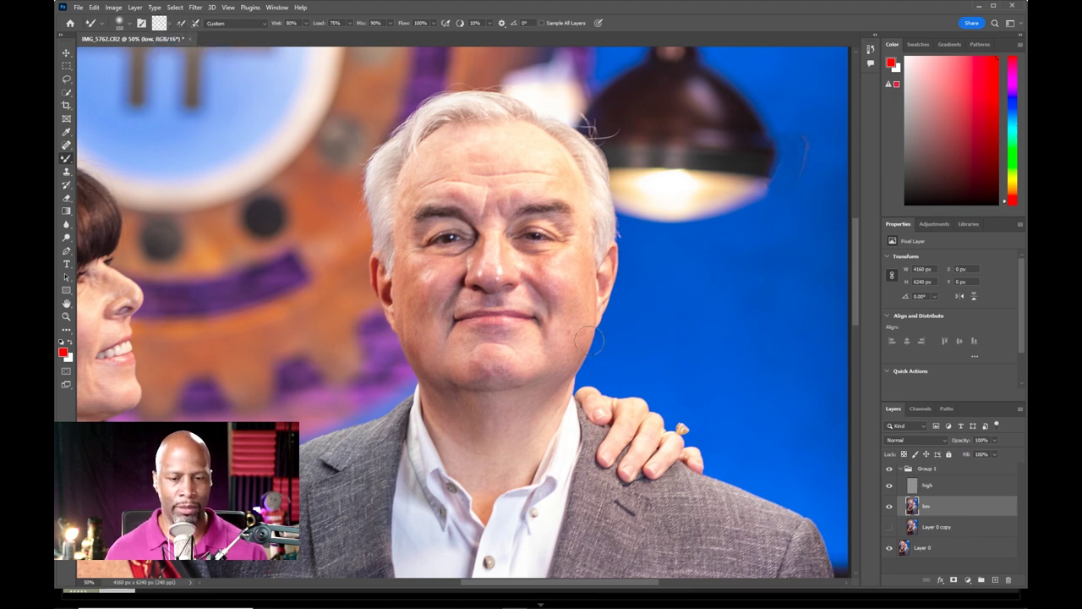
mouse_move(574, 300)
mouse_down()
mouse_move(565, 317)
mouse_move(557, 286)
mouse_move(567, 263)
mouse_move(578, 274)
mouse_move(567, 332)
mouse_up()
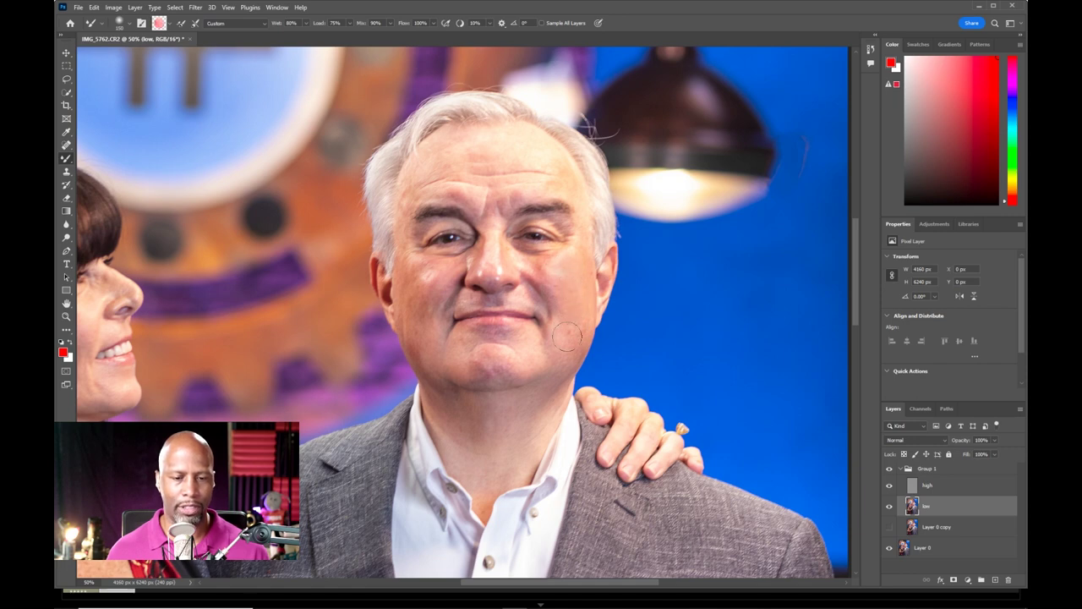
mouse_move(415, 292)
mouse_down()
mouse_move(413, 339)
mouse_move(423, 297)
mouse_move(427, 336)
mouse_move(416, 308)
mouse_move(433, 334)
mouse_move(437, 286)
mouse_up()
drag(419, 329, 413, 330)
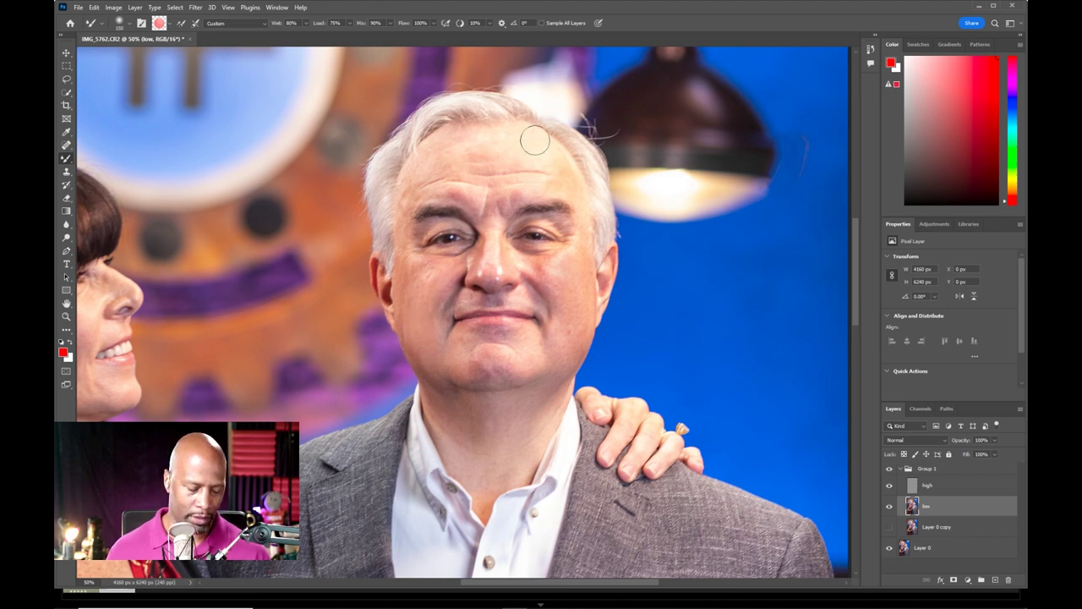
Step: Set the Mixer Brush to clean after each stroke and smooth the man's forehead and under-eye skin on the low layer
key(ctrl+plus)
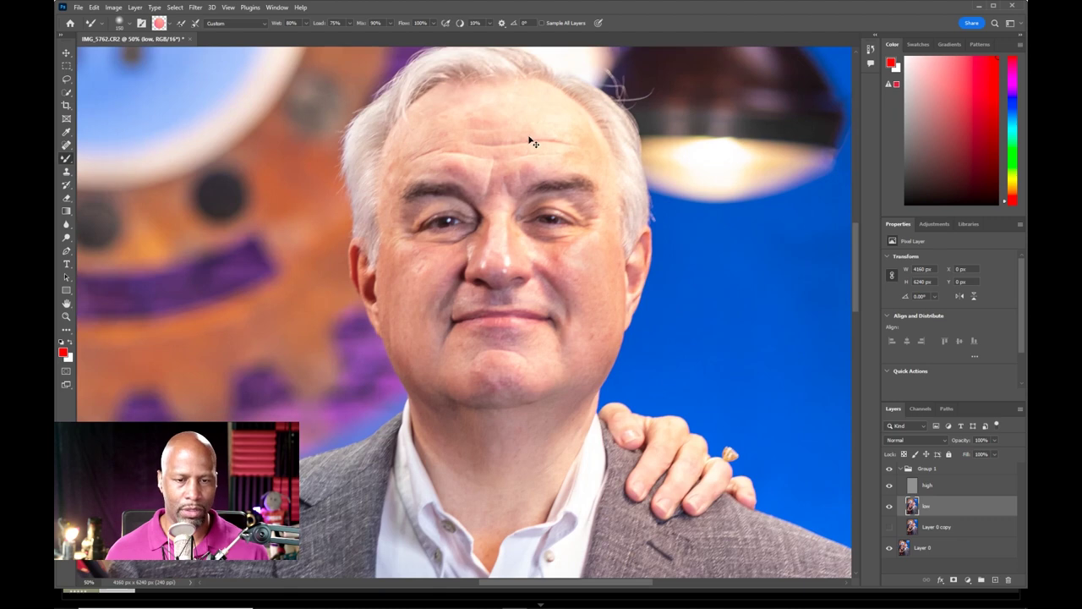
key(ctrl+plus)
drag(525, 166, 526, 225)
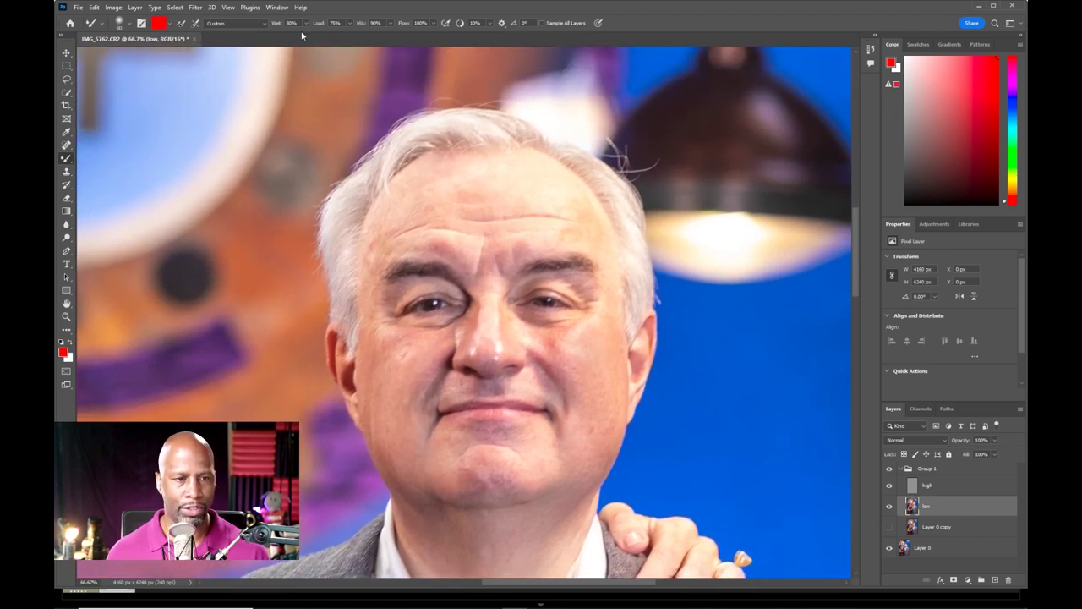
click(196, 23)
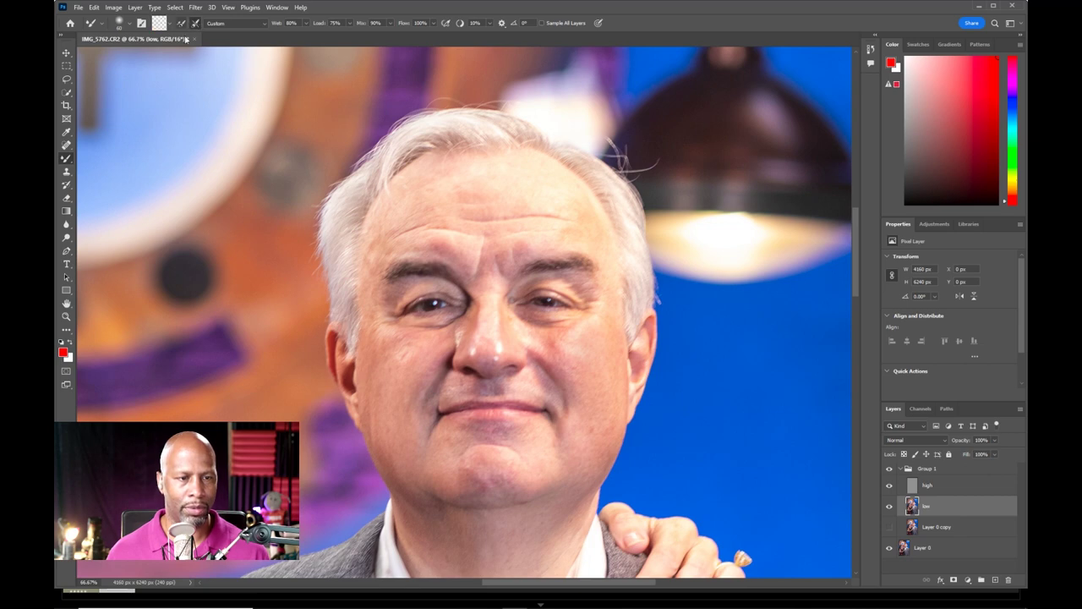
mouse_move(573, 218)
mouse_down()
mouse_move(419, 218)
mouse_move(501, 215)
mouse_move(448, 199)
mouse_move(536, 217)
mouse_move(490, 208)
mouse_up()
mouse_move(403, 314)
mouse_down()
mouse_move(400, 349)
mouse_move(421, 332)
mouse_up()
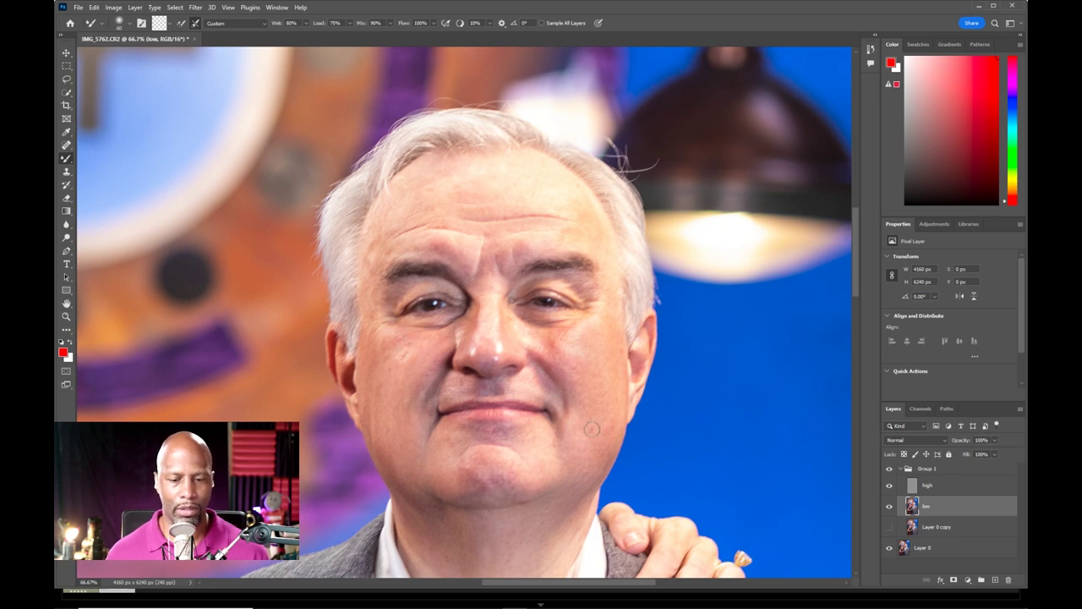
Step: Enlarge the Mixer Brush to 100 pixels for broader blending on the man's face
key(])
key(])
key(])
key(])
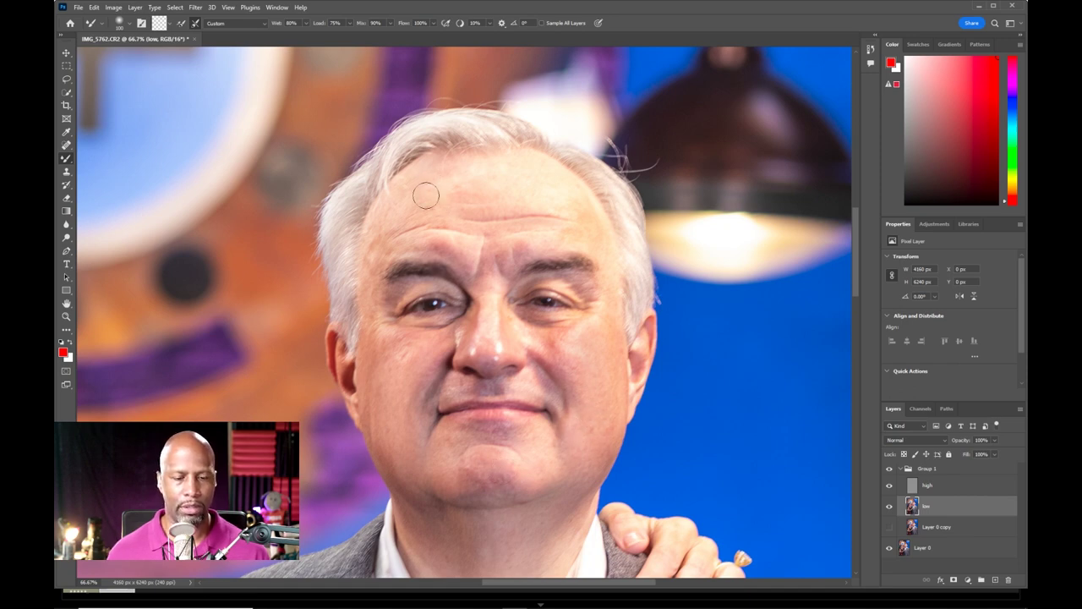
Step: Examine the skin tones on the woman's face up close with the low layer active
key(ctrl+minus)
key(ctrl+minus)
key(ctrl+minus)
key(ctrl+minus)
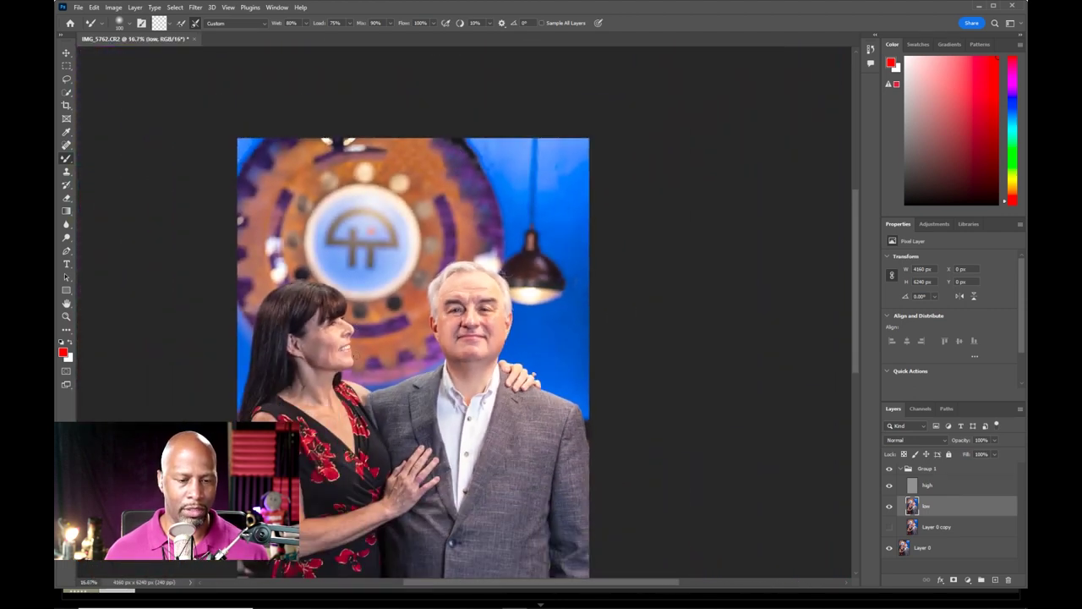
drag(356, 337, 488, 245)
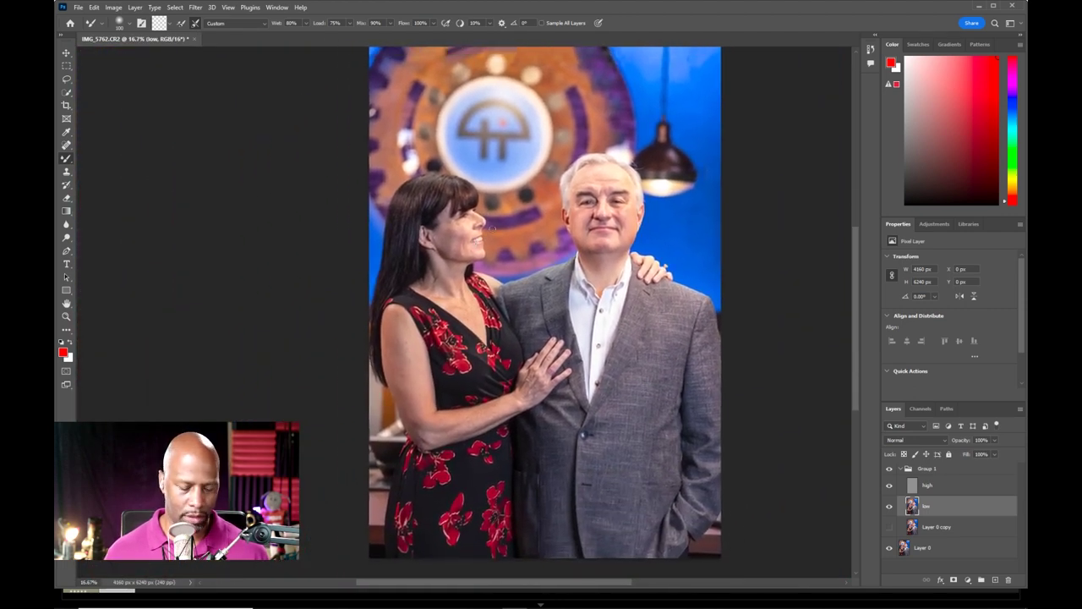
key(ctrl+plus)
key(ctrl+plus)
key(ctrl+plus)
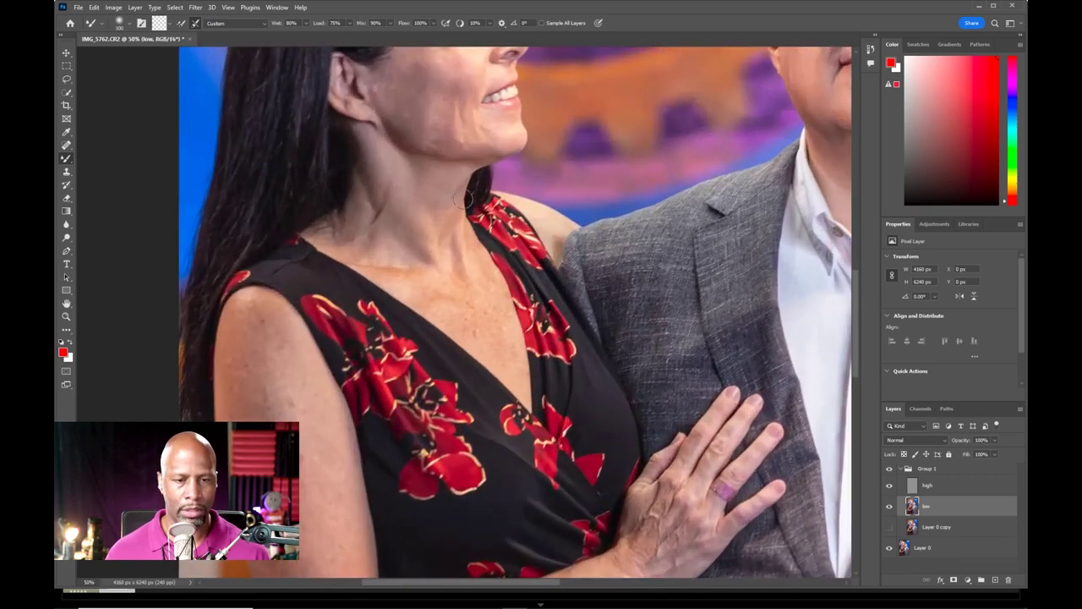
drag(452, 146, 450, 378)
key(ctrl+plus)
key(ctrl+plus)
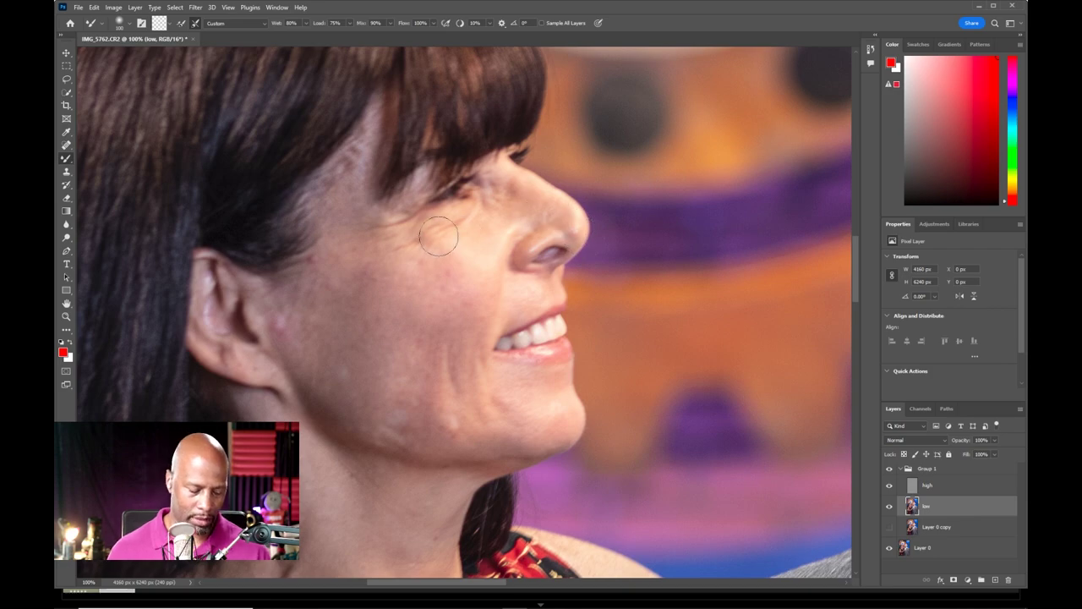
Step: View the full couple portrait and toggle the visibility of Group 1 off and on to compare the retouching with the original
key(ctrl+minus)
key(ctrl+minus)
key(ctrl+minus)
key(ctrl+minus)
key(ctrl+minus)
key(ctrl+minus)
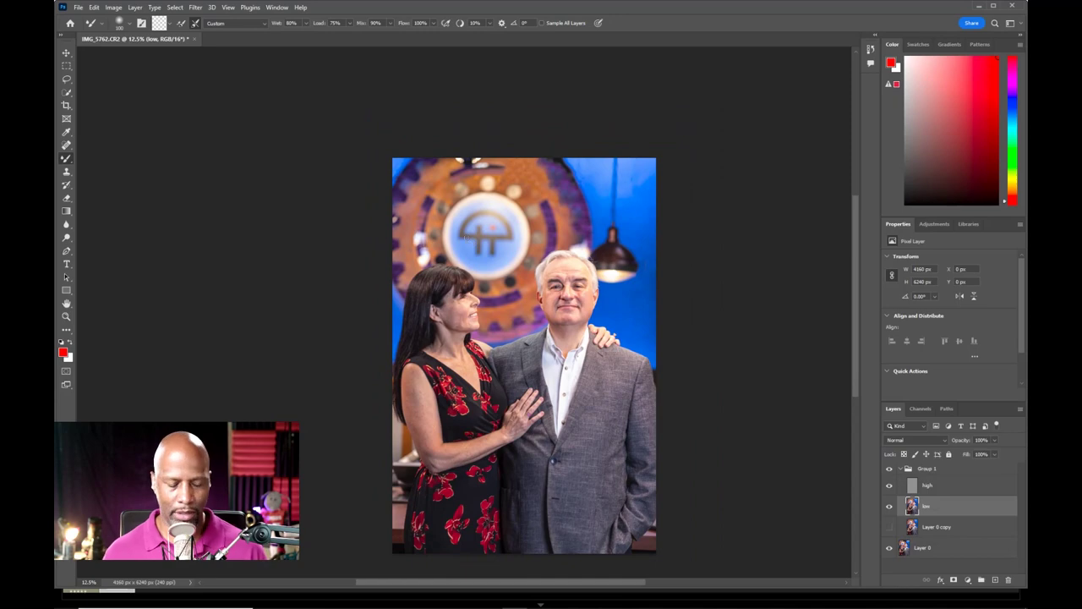
key(ctrl+plus)
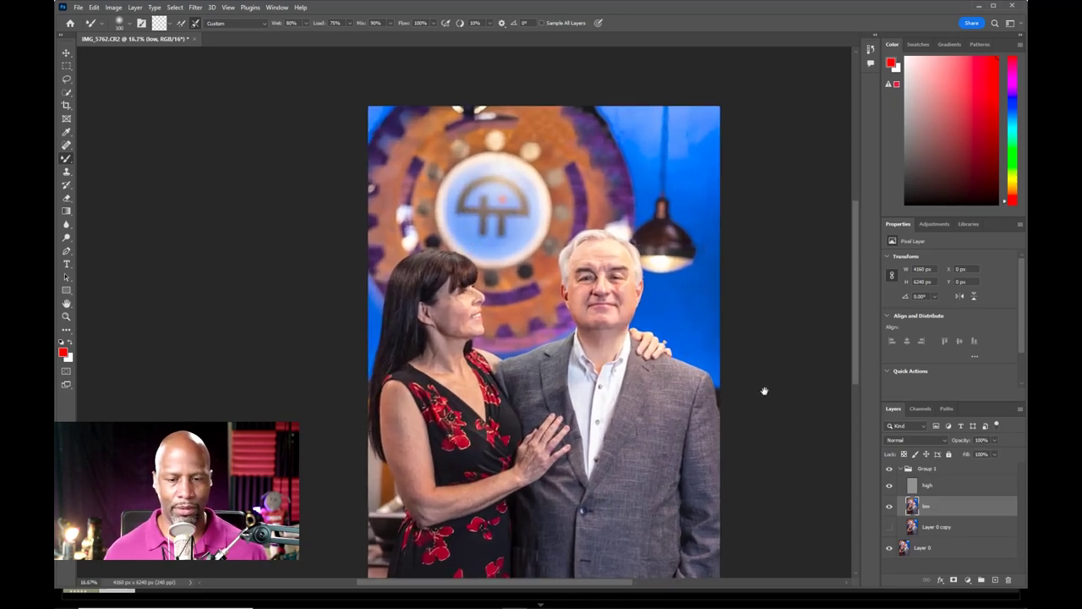
drag(696, 339, 580, 220)
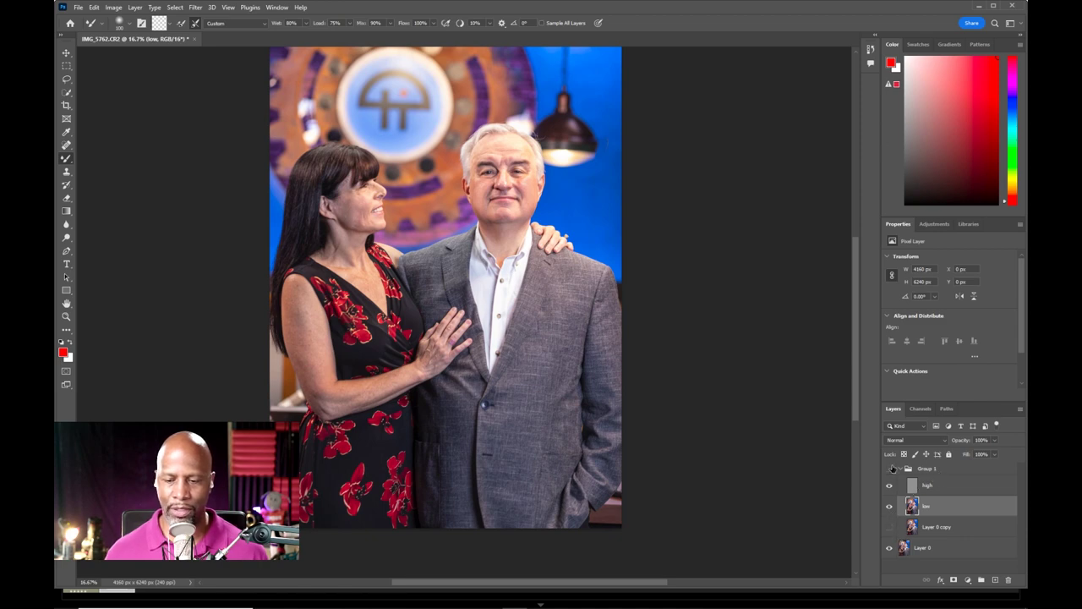
click(889, 469)
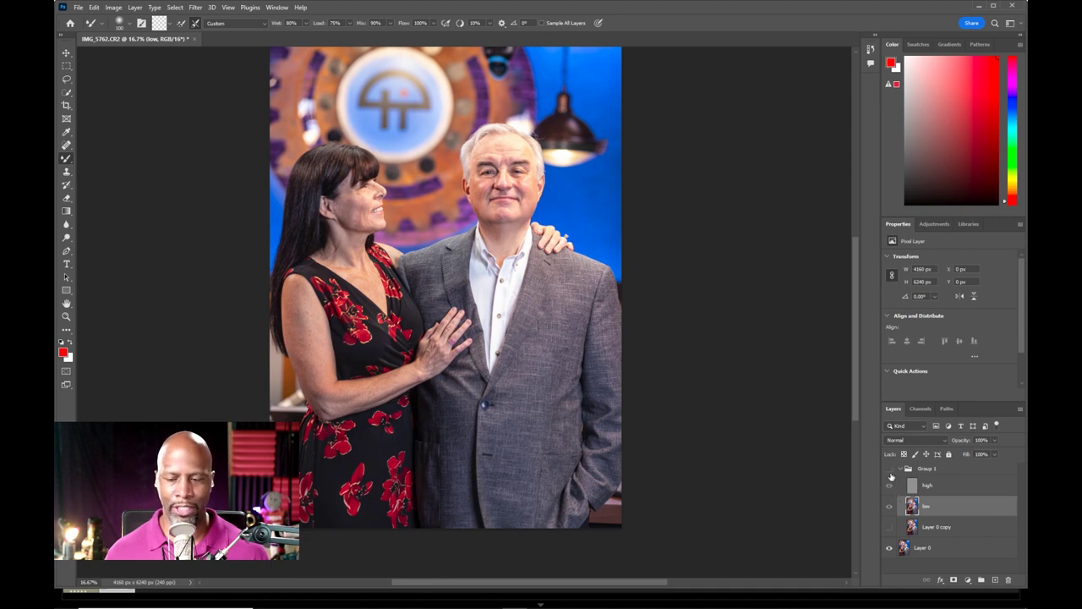
click(890, 471)
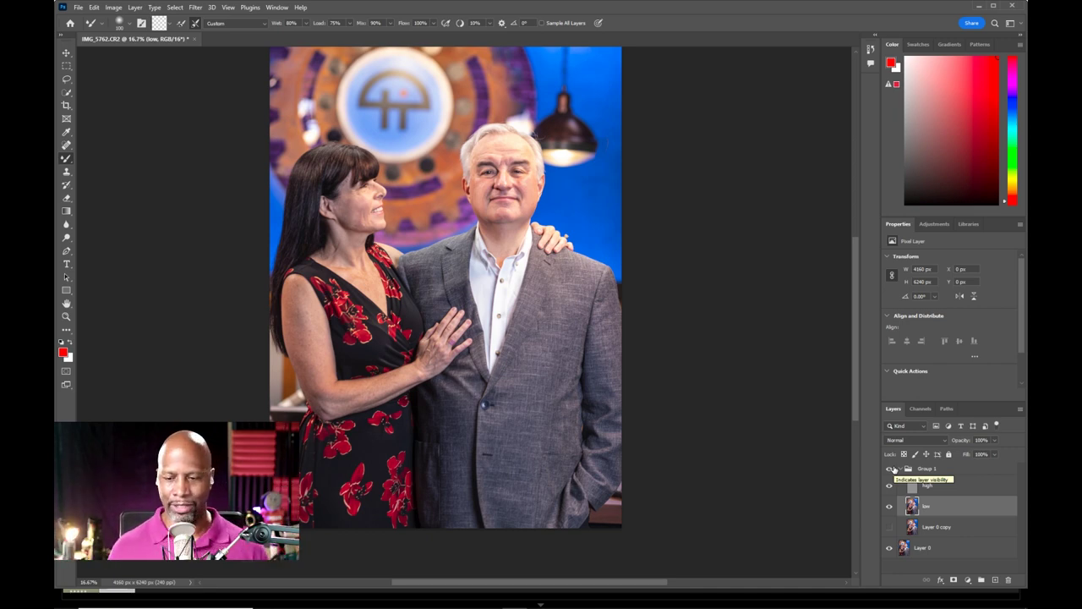
Step: Merge Group 1, containing the high and low frequency layers, into a single layer
click(947, 486)
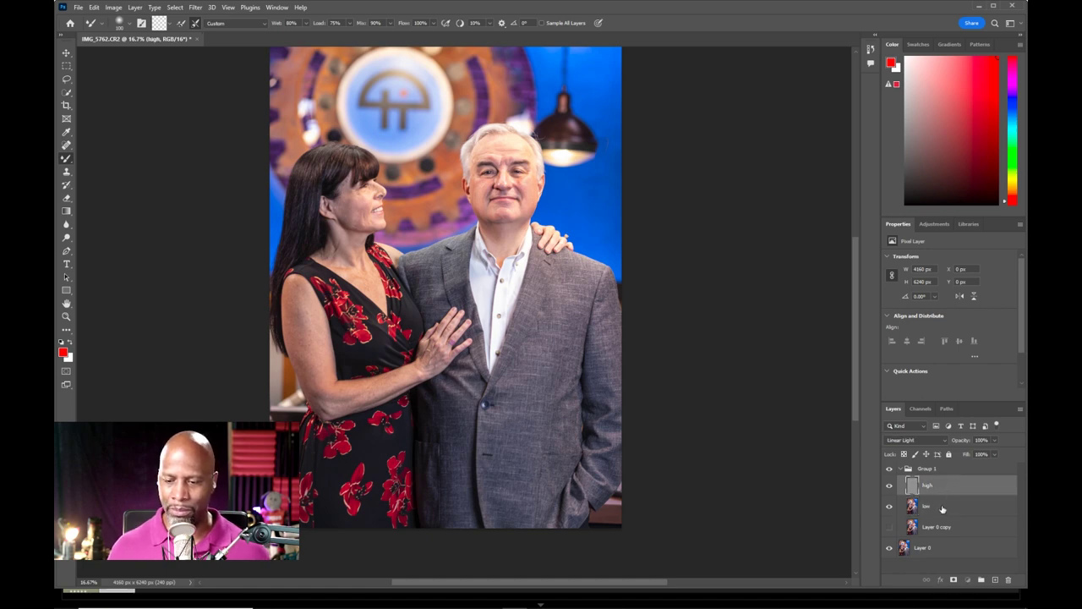
shift+click(942, 508)
click(957, 465)
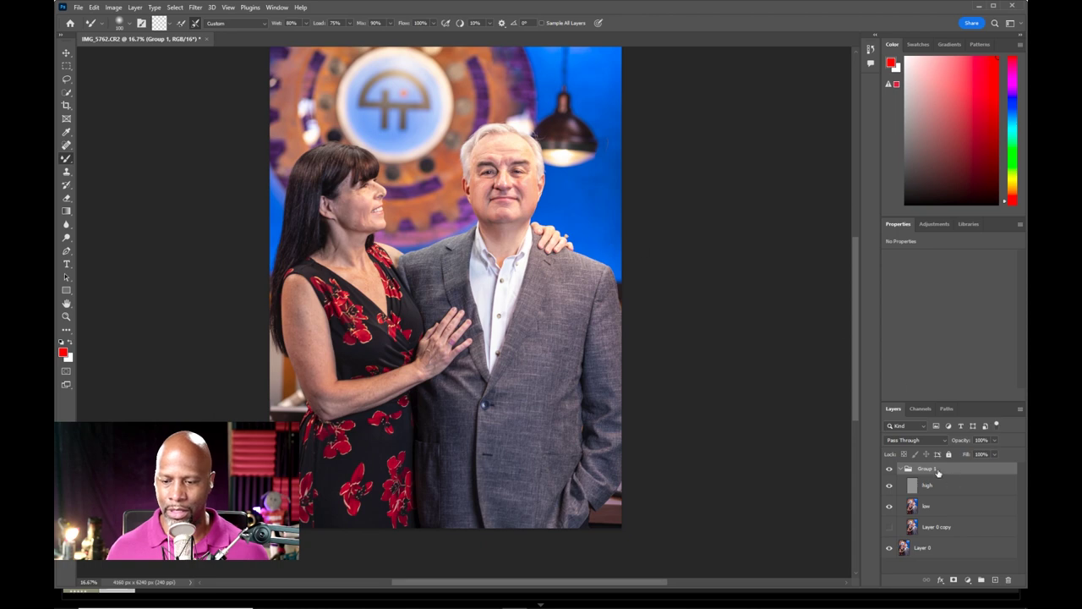
right_click(948, 470)
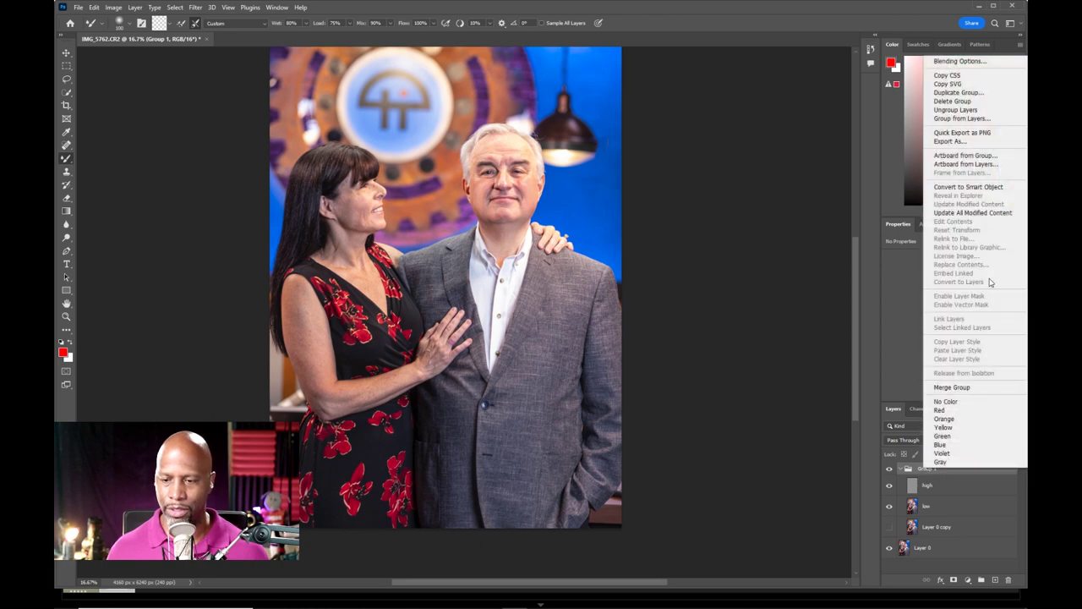
click(978, 387)
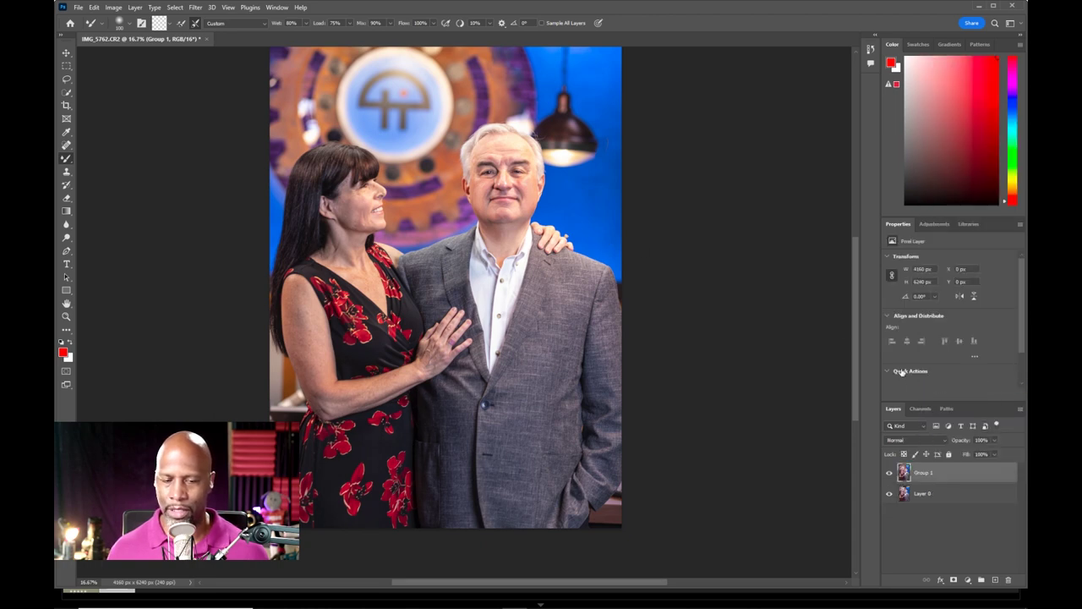
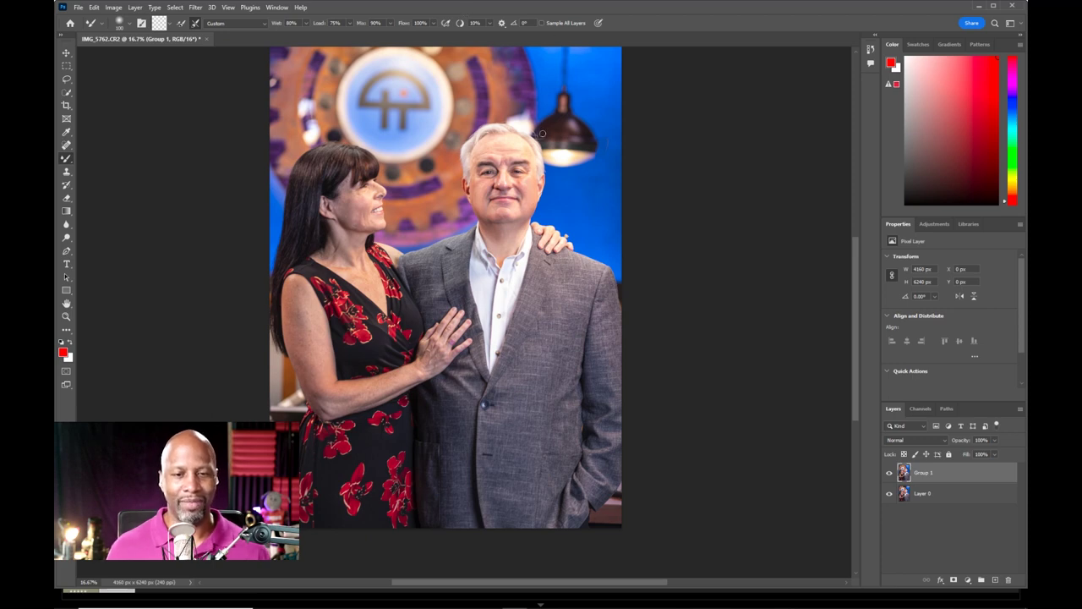
Step: Duplicate the merged Group 1 layer and hide the original beneath the copy for retouching the man's hair
key(ctrl+plus)
key(ctrl+plus)
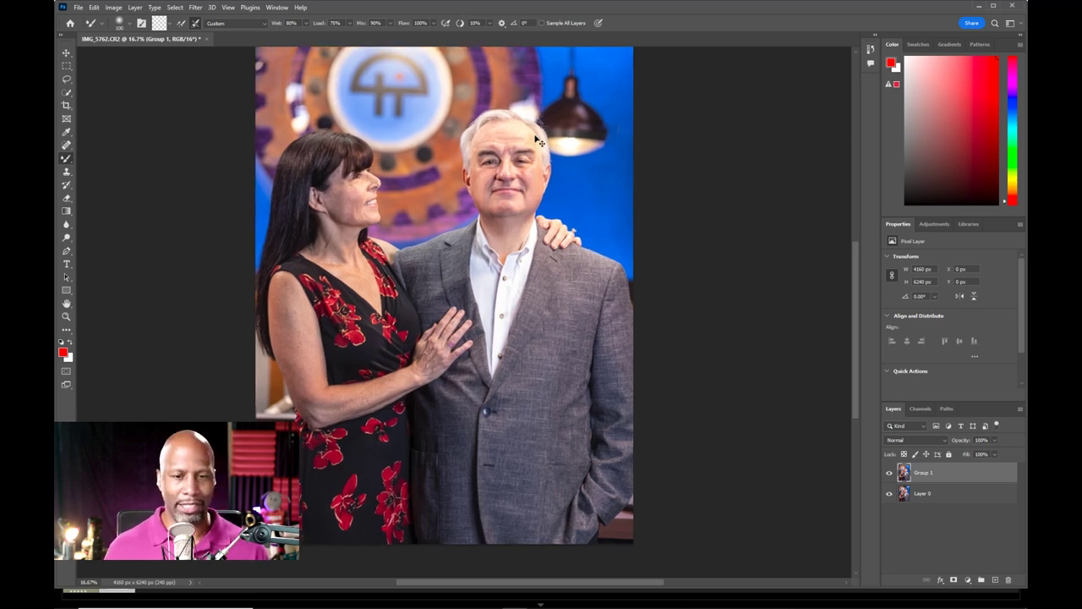
drag(562, 113, 519, 177)
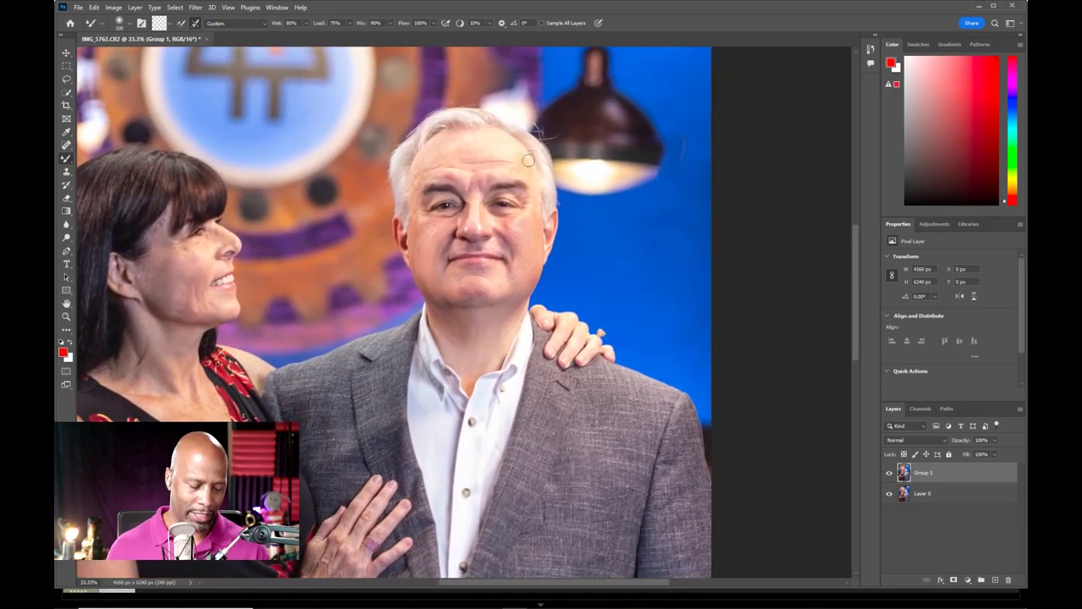
key(ctrl+plus)
key(ctrl+plus)
drag(554, 133, 508, 304)
mouse_move(553, 110)
mouse_down()
mouse_move(573, 141)
mouse_move(570, 157)
mouse_move(526, 195)
mouse_up()
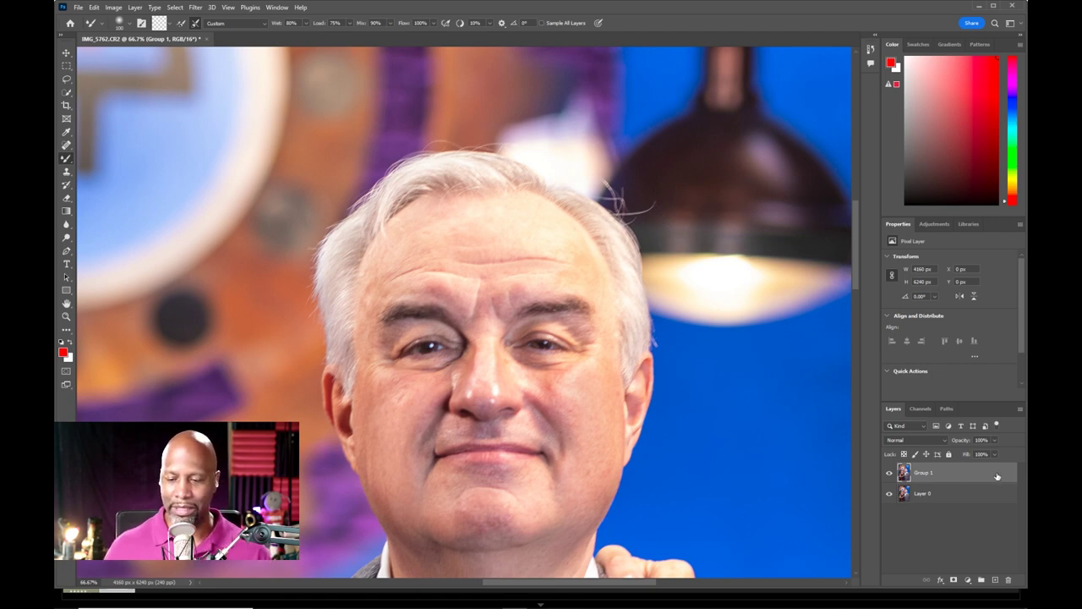
drag(922, 473, 993, 575)
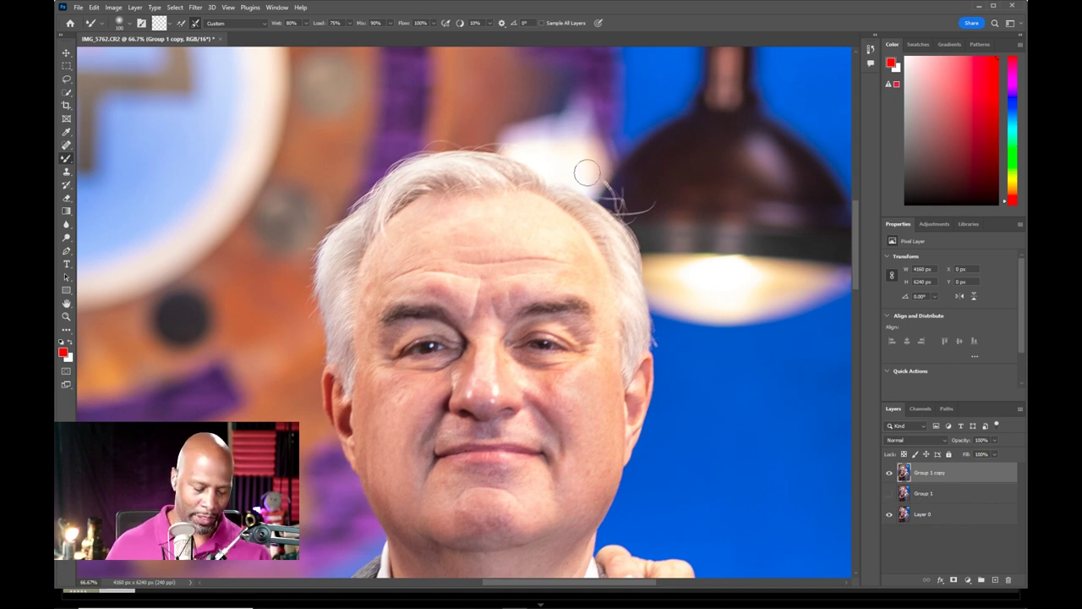
Step: Remove the stray hairs sticking out beside the man's head in front of the lamp with the Spot Healing Brush
key(bracketleft)
key(bracketleft)
key(bracketleft)
key(bracketleft)
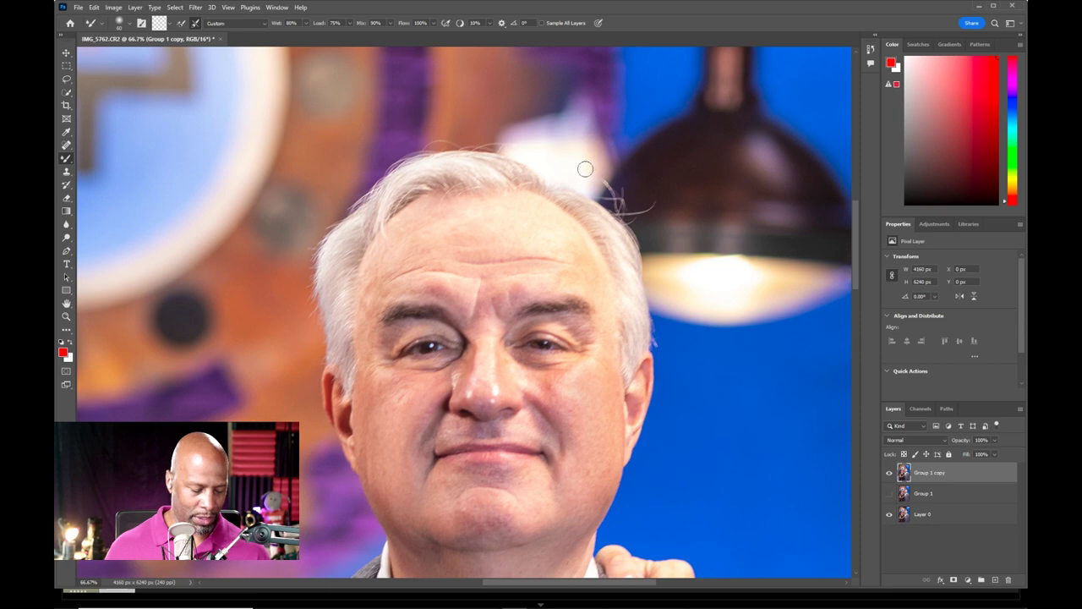
key(j)
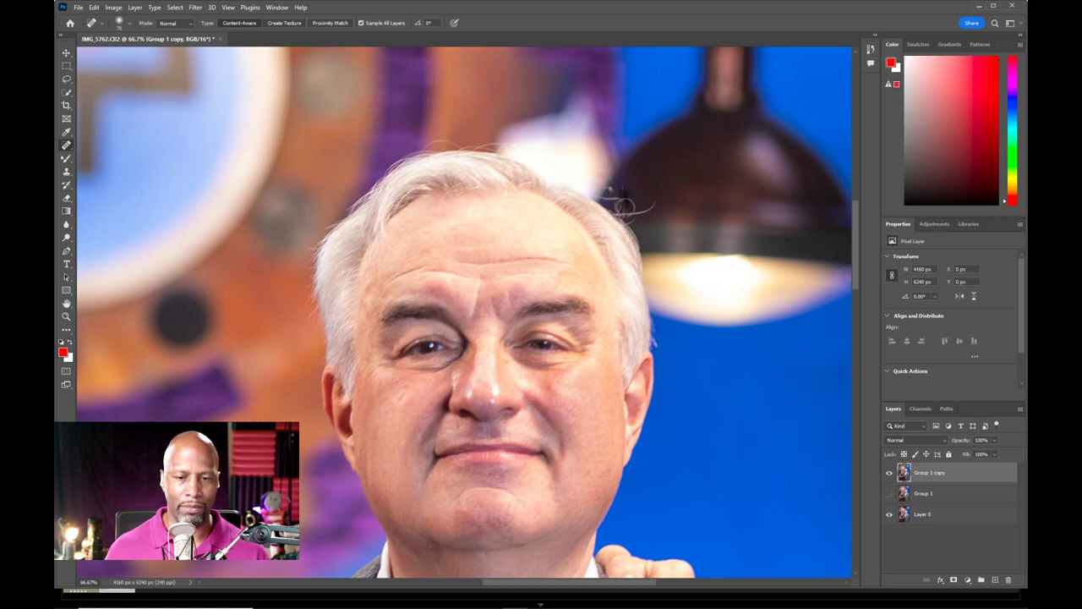
drag(655, 204, 625, 214)
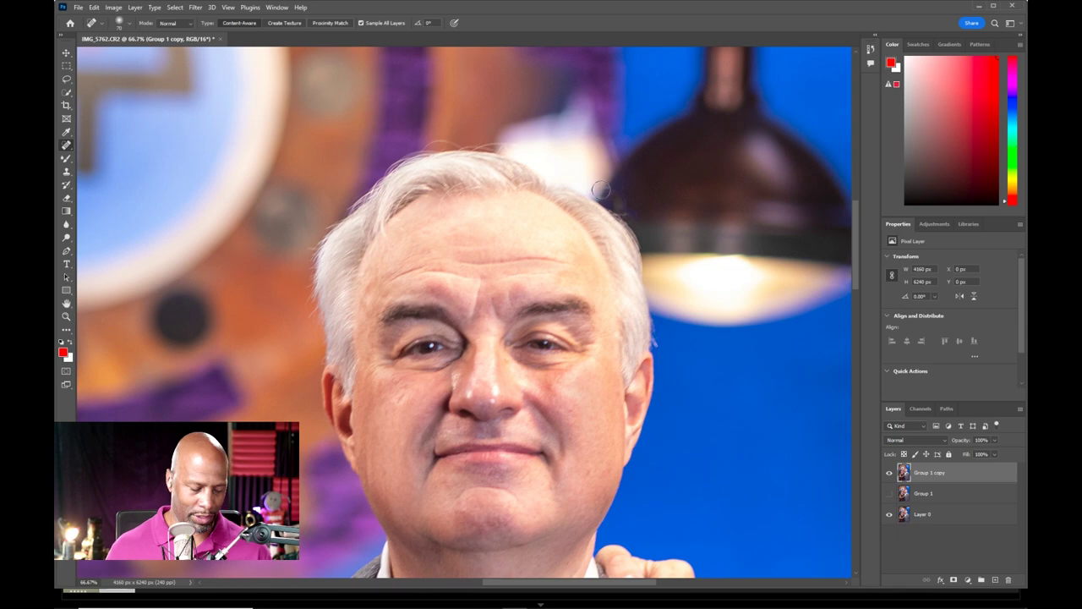
Step: Patch the leftover stray-hair area between the man's head and the lamp with the content-aware Patch tool, then deselect
key(shift+j)
key(shift+j)
key(shift+j)
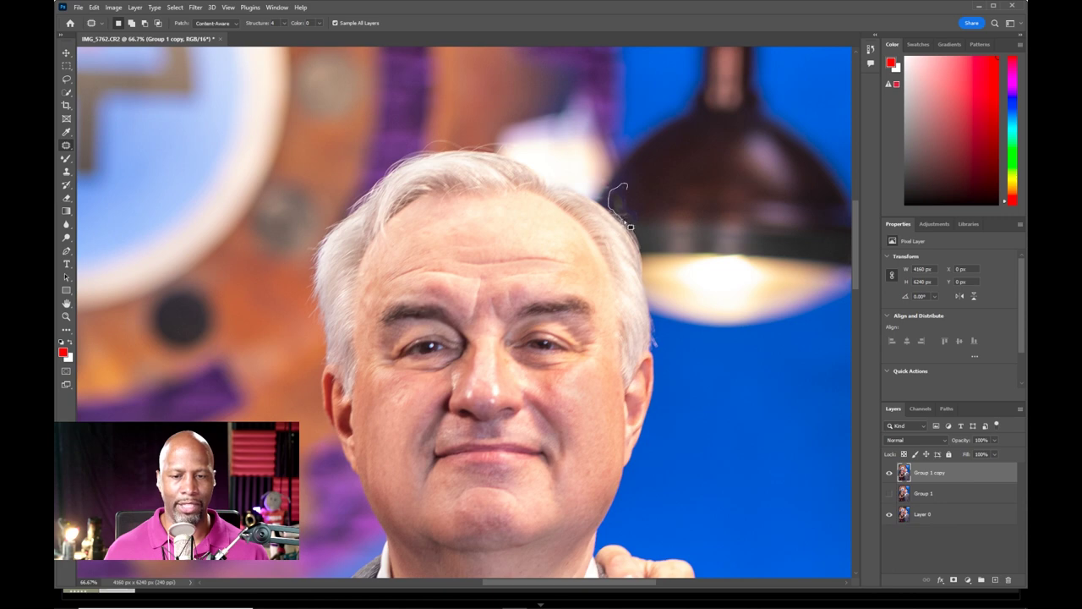
mouse_move(638, 227)
mouse_down()
mouse_move(631, 186)
mouse_move(650, 229)
mouse_move(648, 178)
mouse_up()
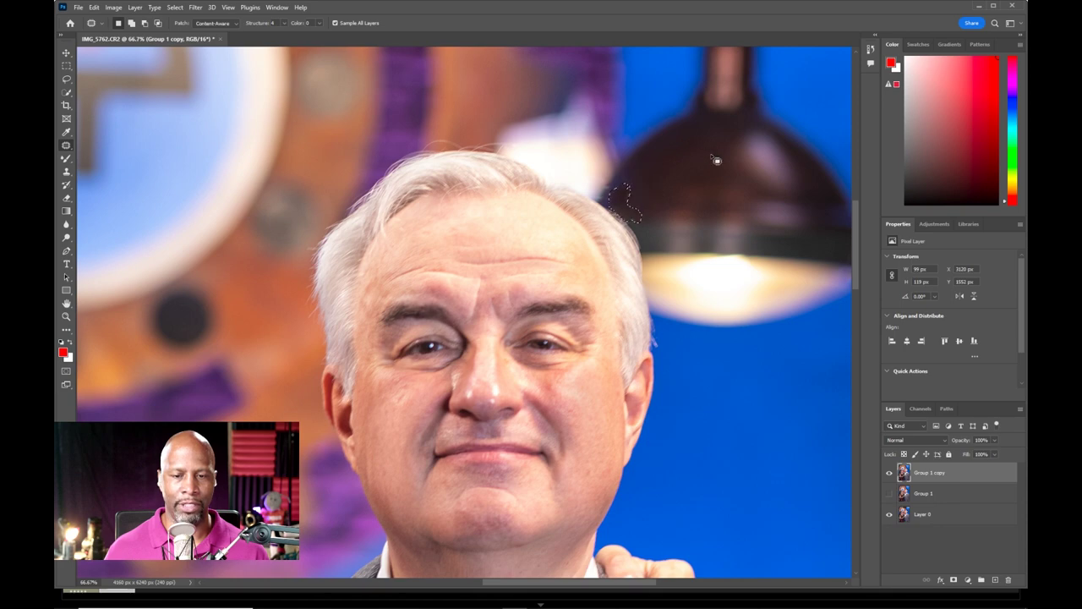
key(ctrl+d)
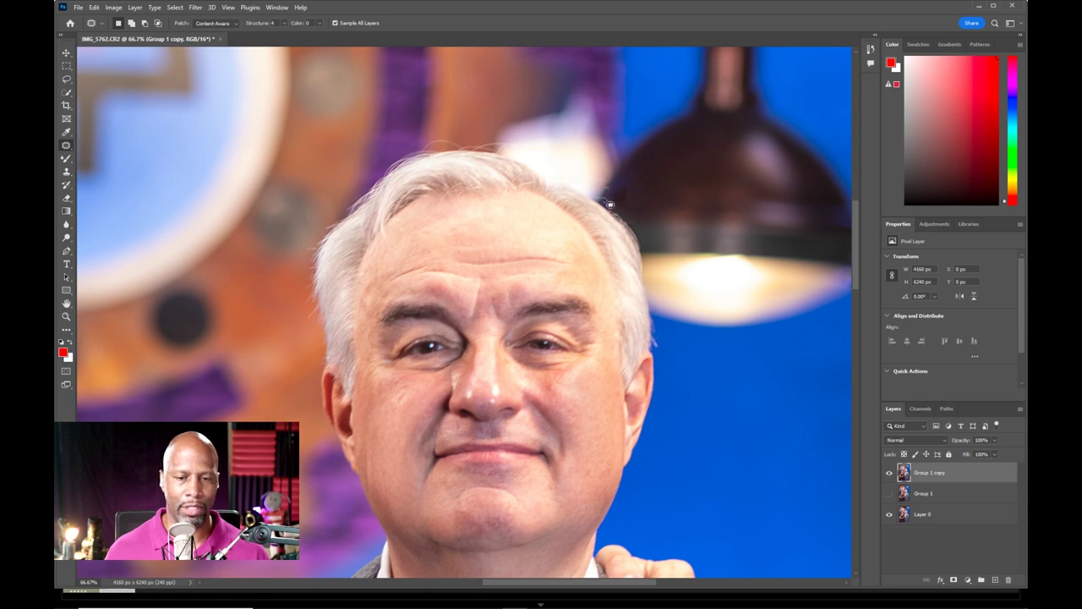
Step: Clean the edge of the man's hair beside the lamp using a smaller content-aware Spot Healing Brush
key(shift+j)
key(shift+j)
key(shift+j)
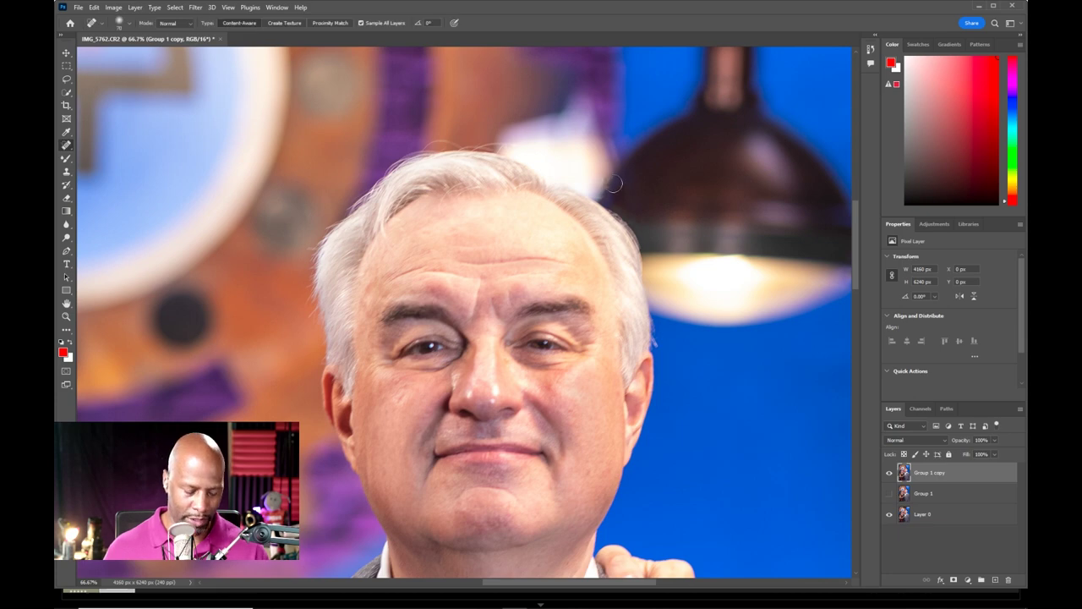
key(ctrl+plus)
key(ctrl+plus)
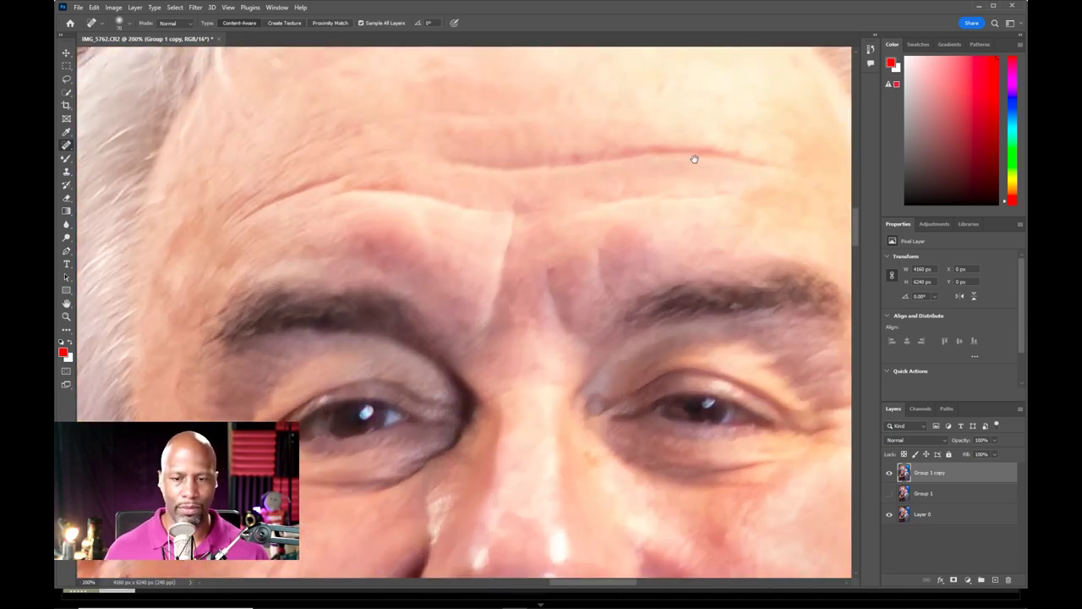
drag(692, 160, 536, 254)
key(bracketleft)
key(bracketleft)
key(bracketleft)
key(bracketleft)
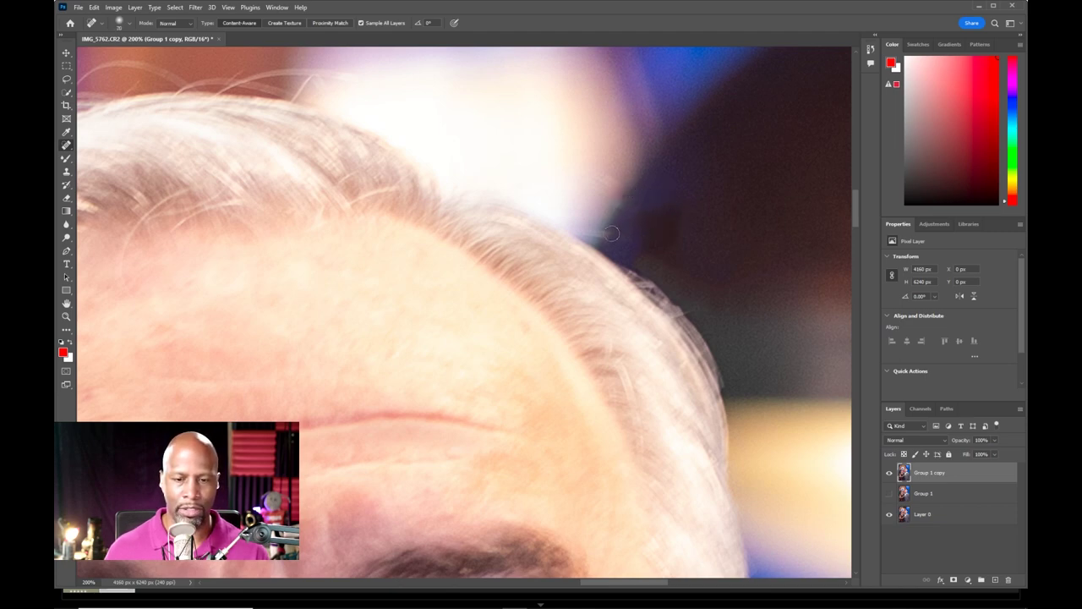
drag(600, 239, 611, 233)
drag(632, 198, 592, 230)
Step: Heal away the long flyaway hairs arching above the top of the man's head
drag(380, 209, 454, 251)
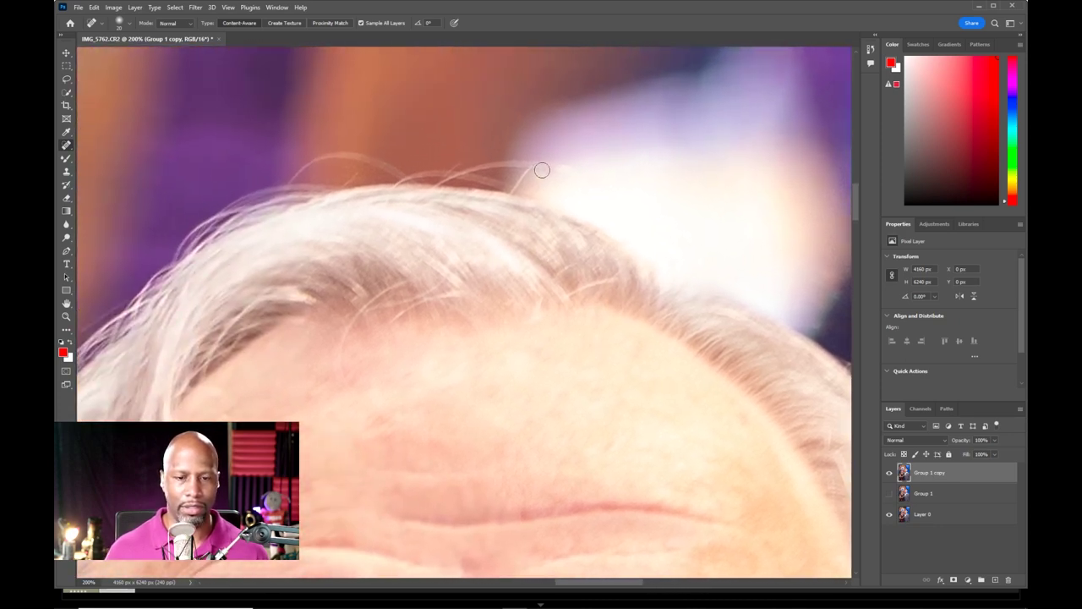
mouse_move(516, 158)
mouse_down()
mouse_move(482, 167)
mouse_move(536, 169)
mouse_move(519, 184)
mouse_move(518, 171)
mouse_move(453, 176)
mouse_move(490, 183)
mouse_move(446, 173)
mouse_move(458, 162)
mouse_move(475, 171)
mouse_move(436, 184)
mouse_move(437, 172)
mouse_move(419, 171)
mouse_move(400, 184)
mouse_move(411, 174)
mouse_move(492, 181)
mouse_up()
click(449, 164)
click(404, 179)
mouse_move(289, 177)
mouse_down()
mouse_move(340, 152)
mouse_move(394, 179)
mouse_up()
mouse_move(384, 166)
mouse_down()
mouse_move(409, 180)
mouse_move(367, 149)
mouse_move(337, 166)
mouse_up()
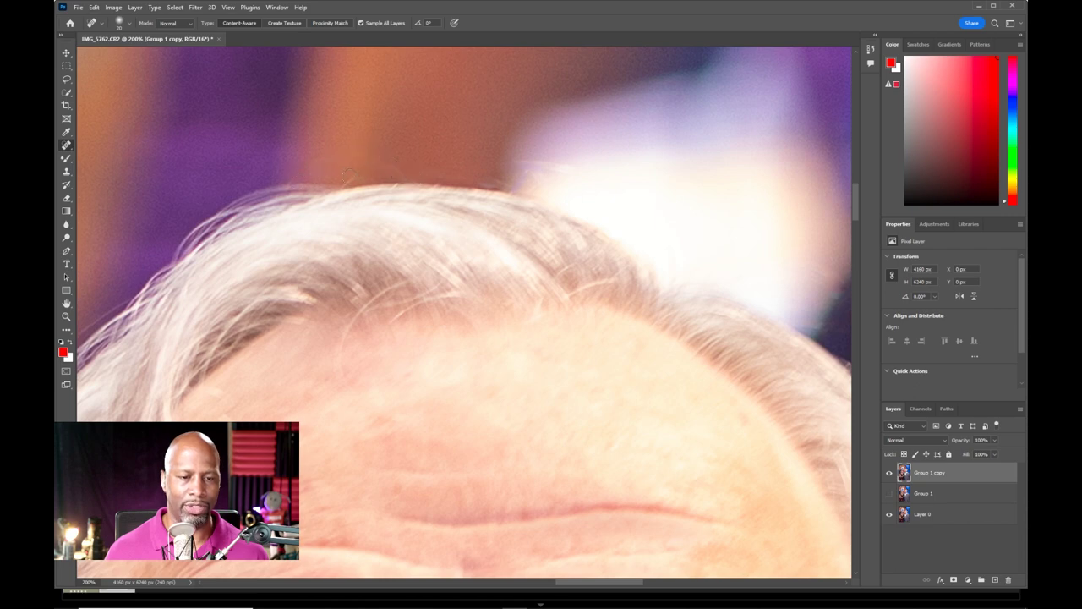
Step: Clean up the remaining hair traces along the man's crown and the stray hairs on the side of his head facing the woman
drag(496, 185, 483, 175)
drag(408, 185, 381, 177)
drag(308, 194, 473, 148)
drag(374, 172, 356, 146)
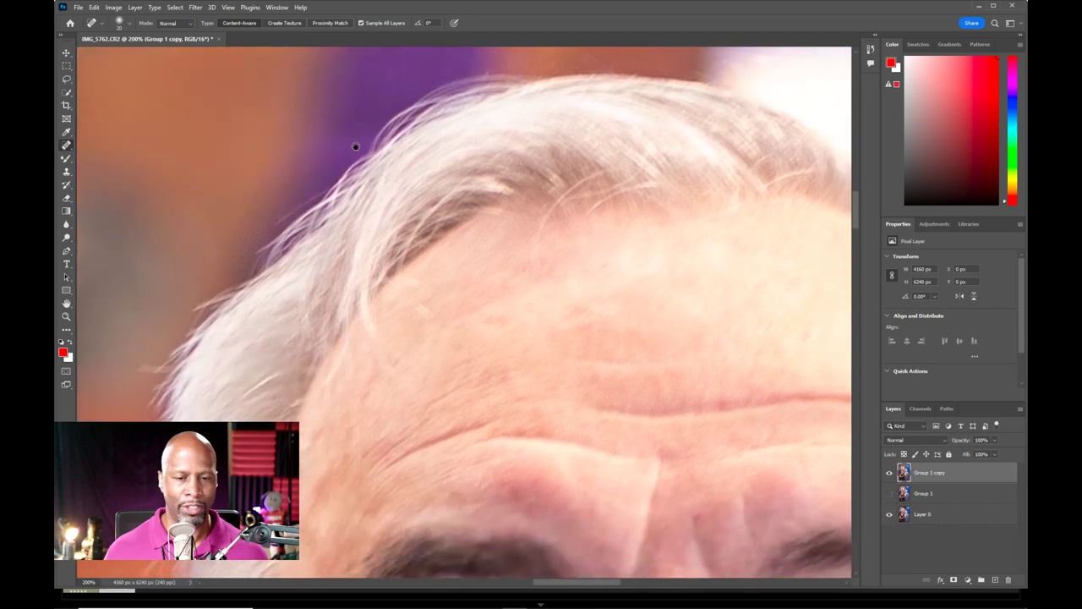
scroll(336, 208, down, 2)
scroll(336, 208, left, 2)
mouse_move(294, 205)
mouse_down()
mouse_move(338, 172)
mouse_move(299, 207)
mouse_up()
Step: Review the man's cleaned-up hair and face both up close and within the wider portrait
mouse_move(411, 517)
mouse_down()
mouse_move(338, 285)
mouse_move(297, 254)
mouse_up()
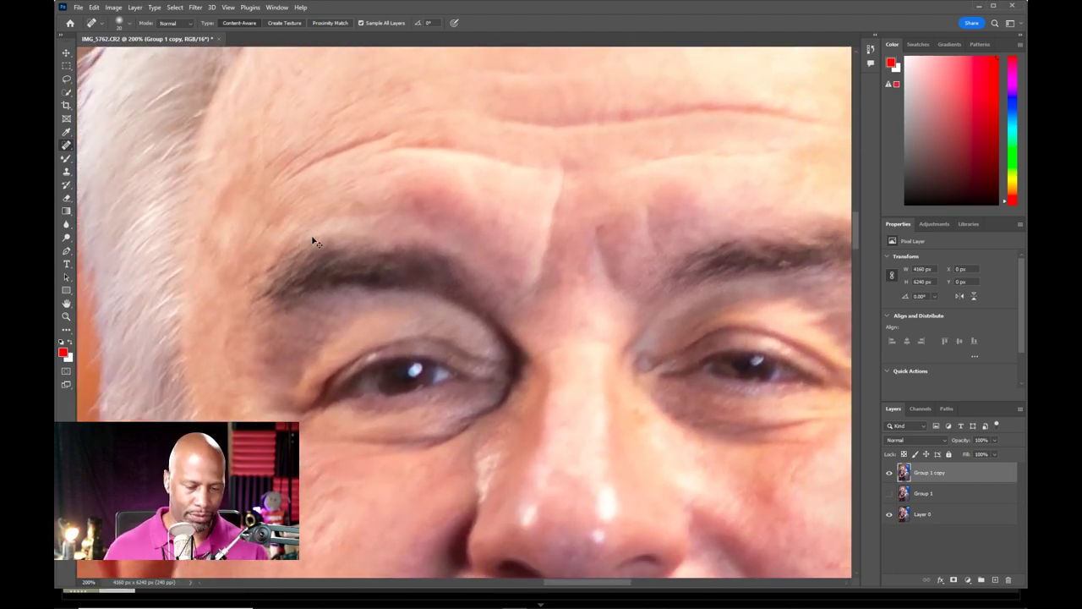
key(ctrl+minus)
key(ctrl+minus)
key(ctrl+minus)
key(ctrl+minus)
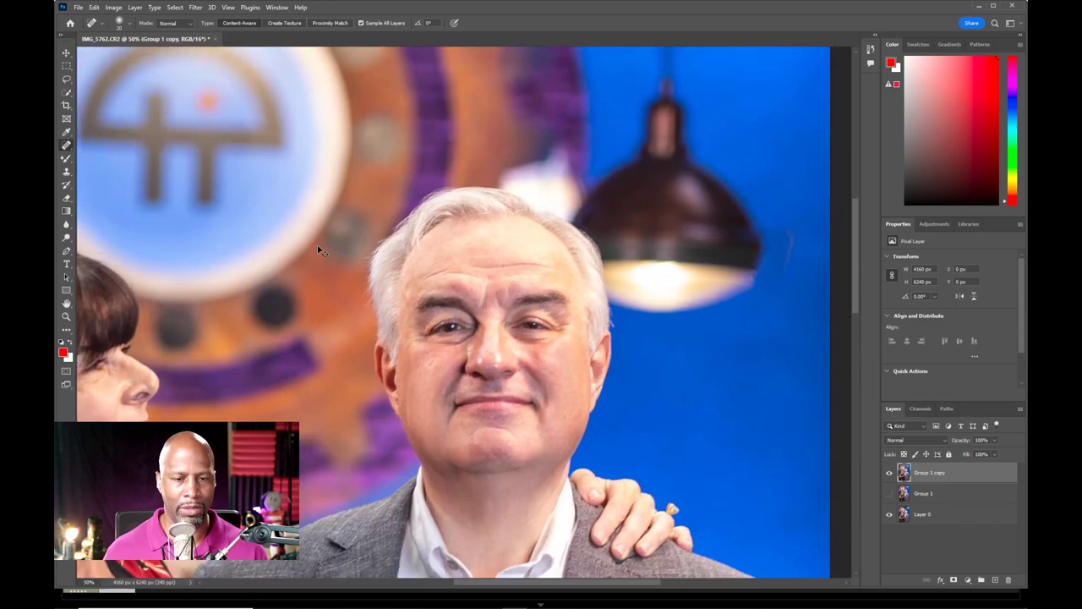
key(ctrl+minus)
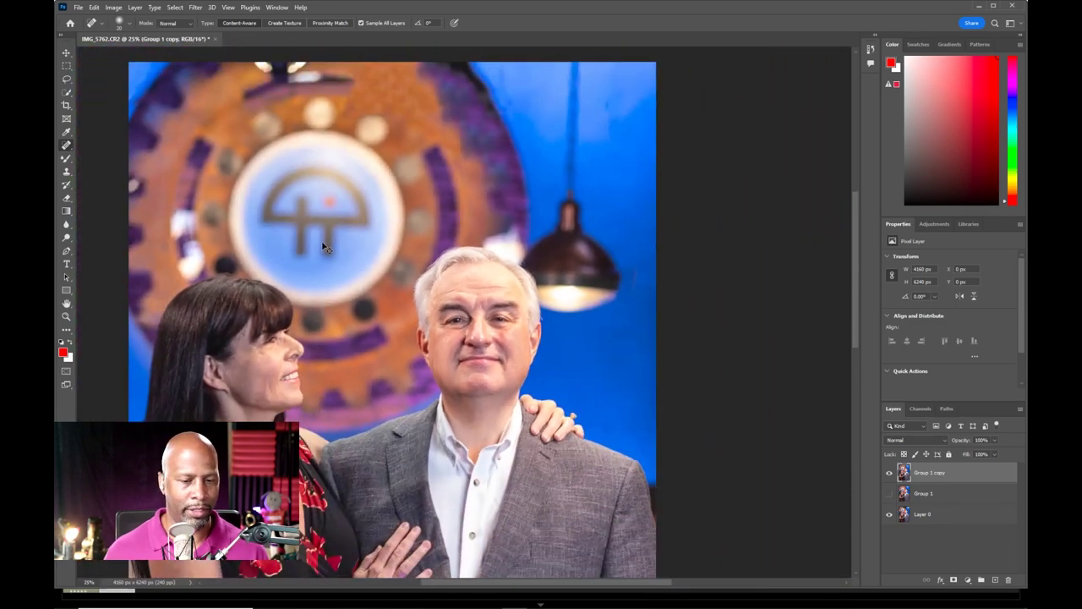
key(ctrl+plus)
key(ctrl+plus)
key(ctrl+plus)
key(ctrl+plus)
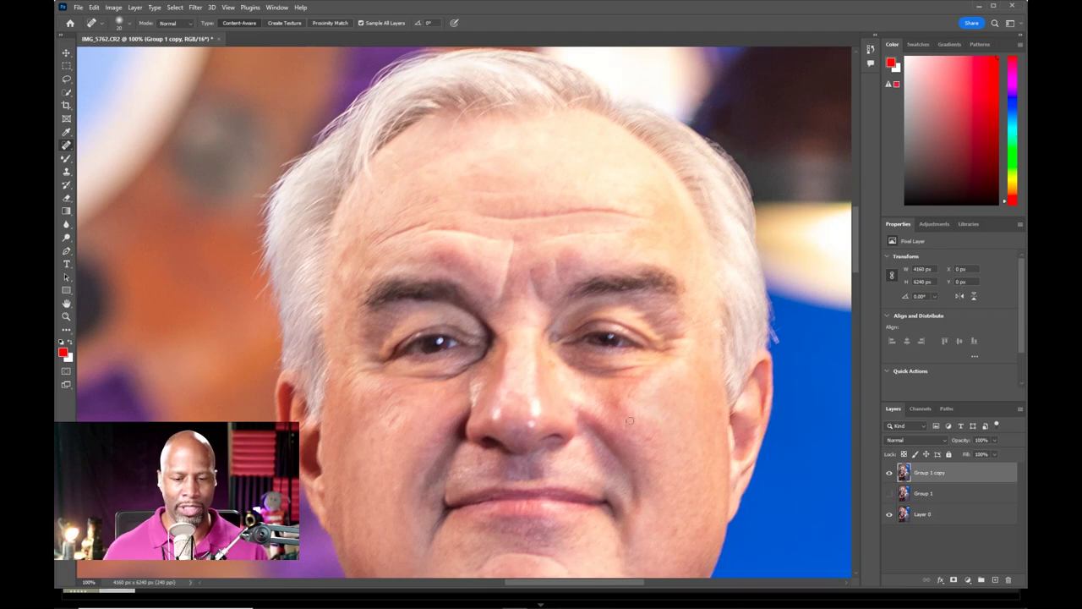
Step: Heal the blemishes on the man's lamp-side cheek and jaw with a larger Spot Healing Brush
drag(568, 417, 573, 261)
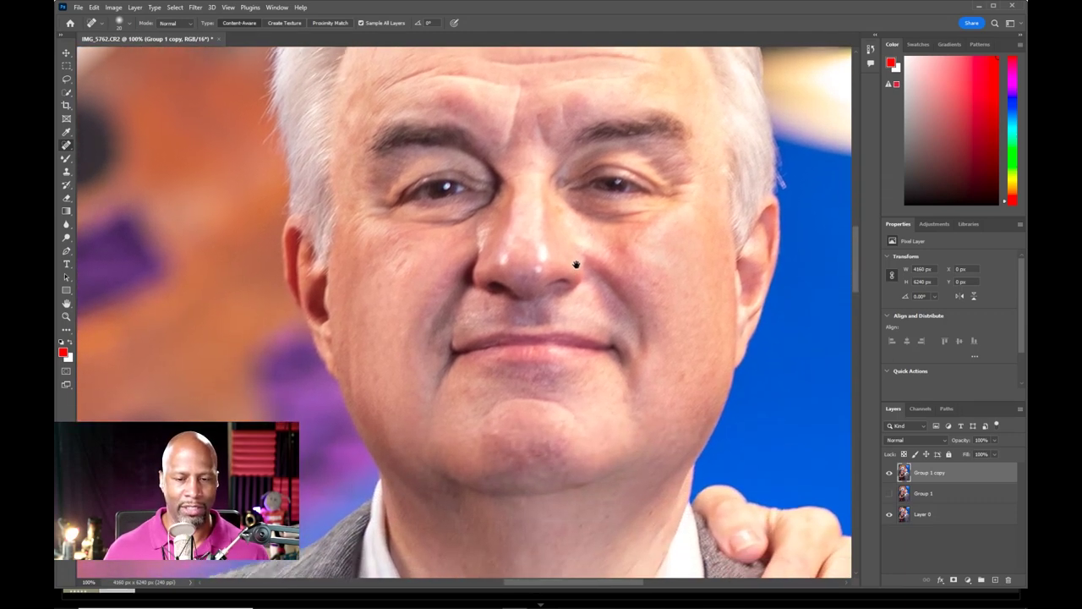
click(625, 240)
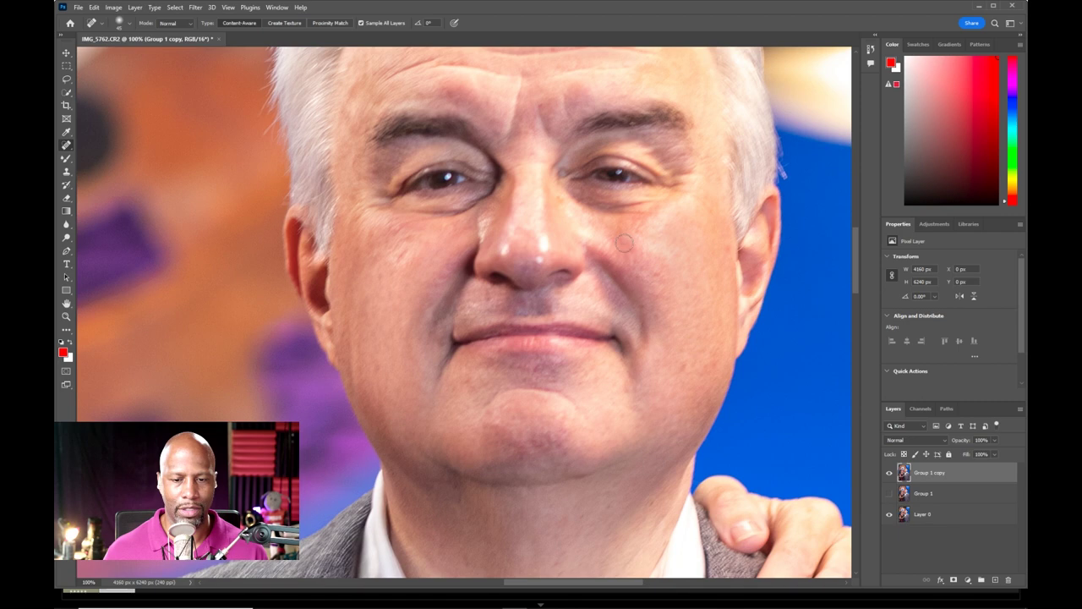
drag(657, 275, 656, 274)
drag(683, 365, 684, 365)
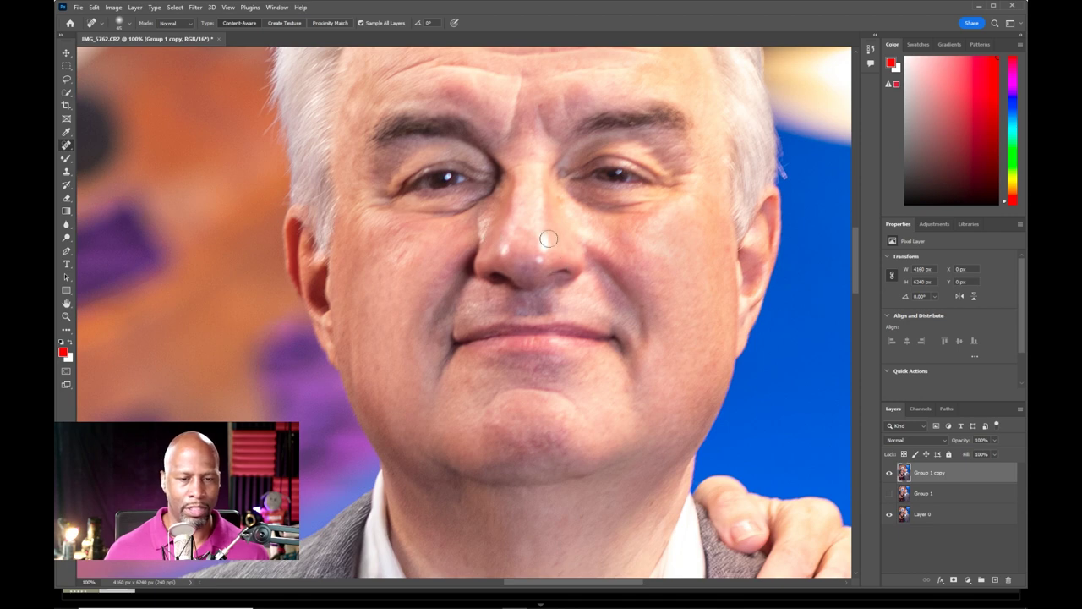
Step: Heal the horizontal wrinkles on the man's forehead and the frown lines between his eyebrows
drag(532, 193, 555, 309)
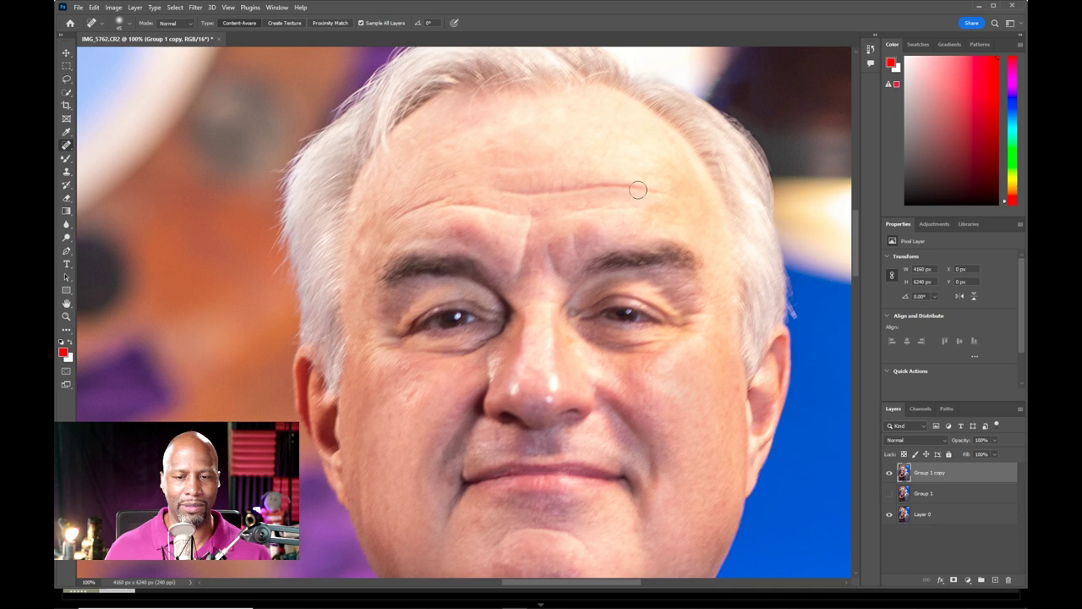
mouse_move(660, 190)
mouse_down()
mouse_move(497, 186)
mouse_move(590, 191)
mouse_up()
drag(436, 196, 389, 221)
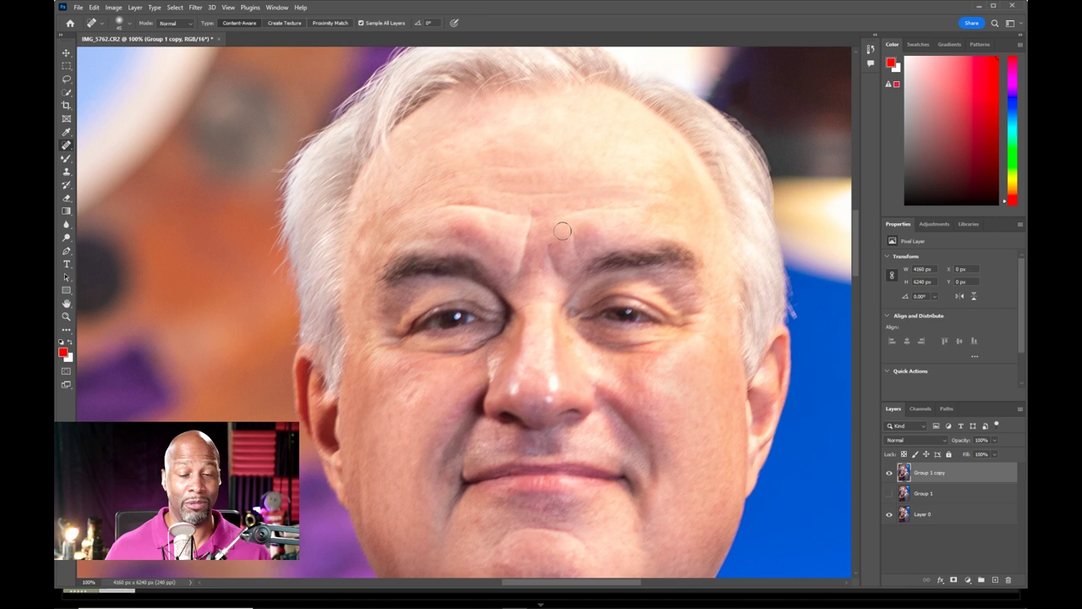
mouse_move(449, 205)
mouse_down()
mouse_move(493, 206)
mouse_move(522, 241)
mouse_move(549, 242)
mouse_up()
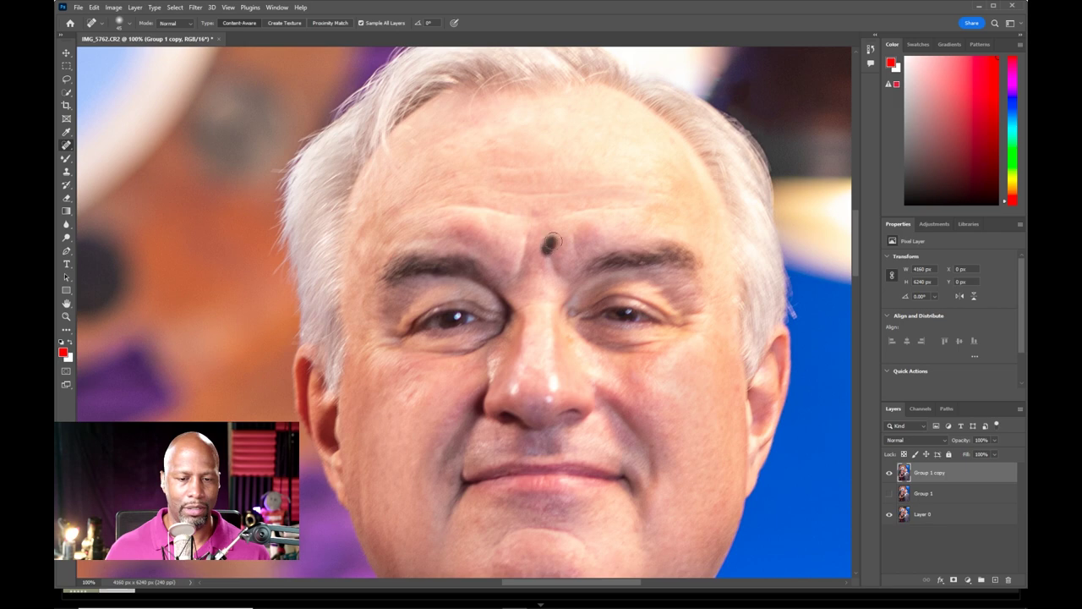
Step: Heal the blemishes on the woman's face in front of her ear and near her temple
scroll(464, 246, left, 15)
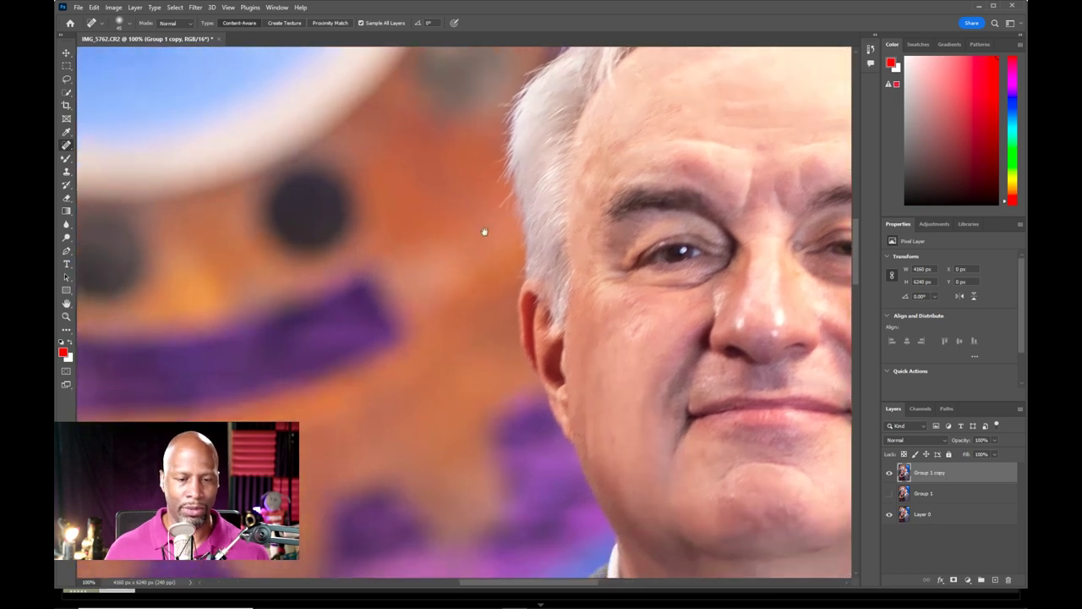
scroll(524, 169, down, 3)
scroll(524, 169, left, 2)
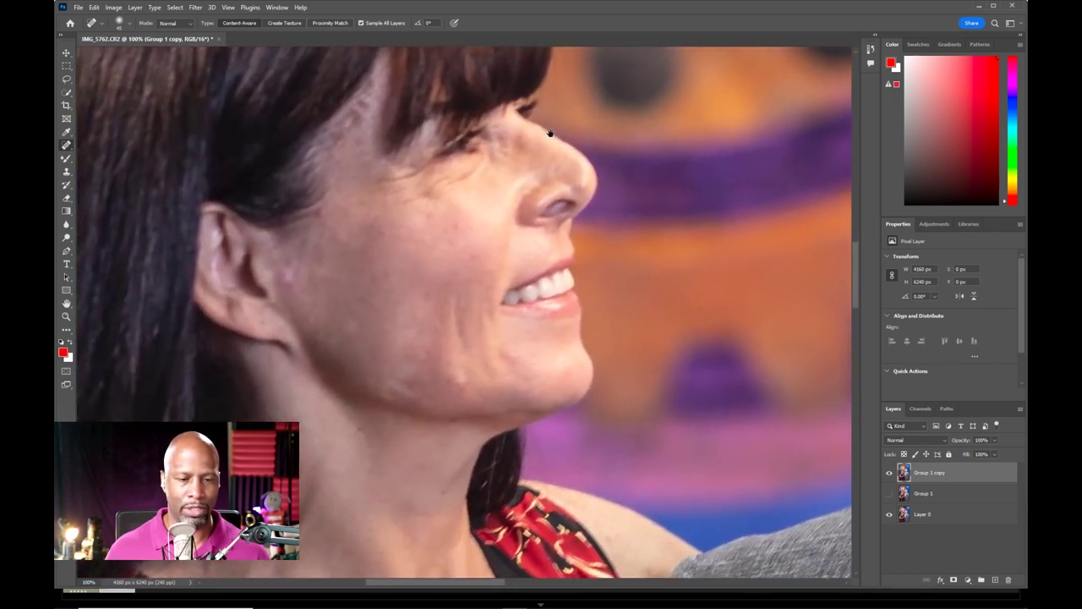
click(288, 269)
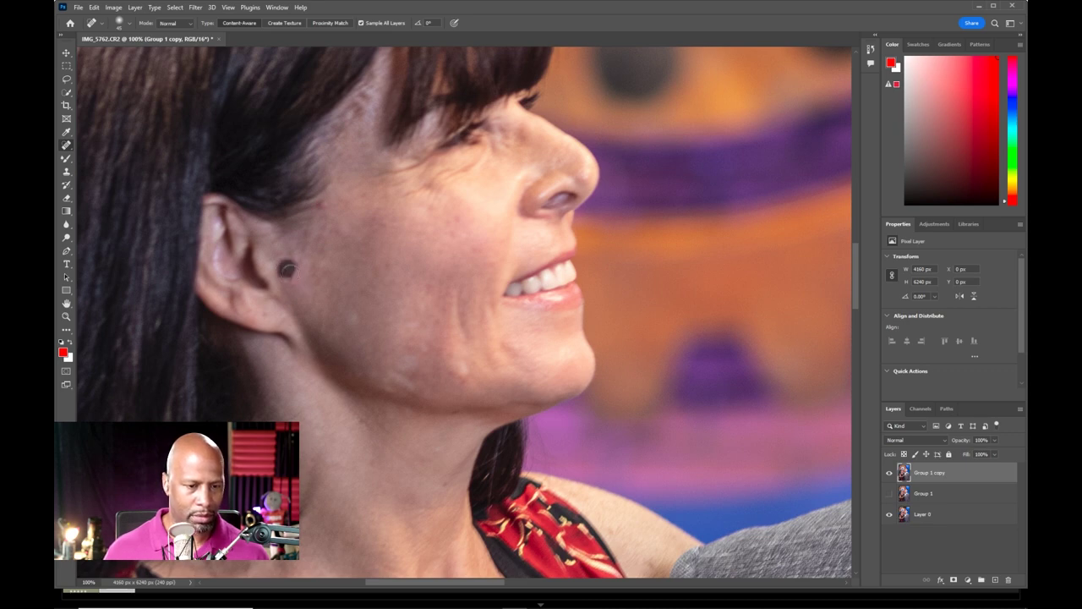
click(290, 275)
click(290, 267)
click(282, 270)
click(321, 205)
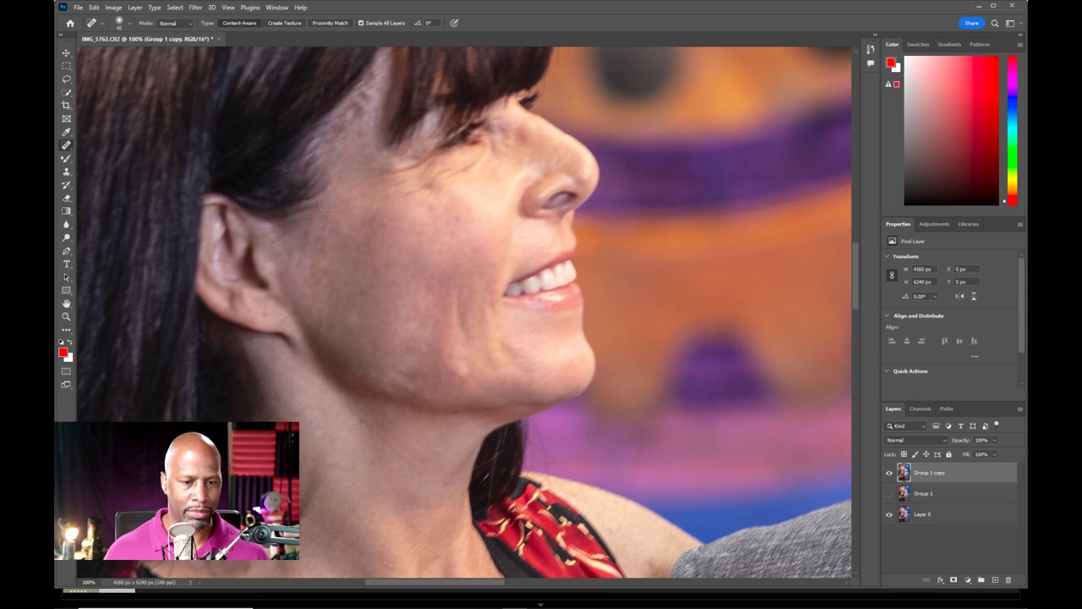
Step: Heal the blemishes and lines on the woman's cheek, jaw and beside her mouth, enlarging the Spot Healing Brush
click(478, 248)
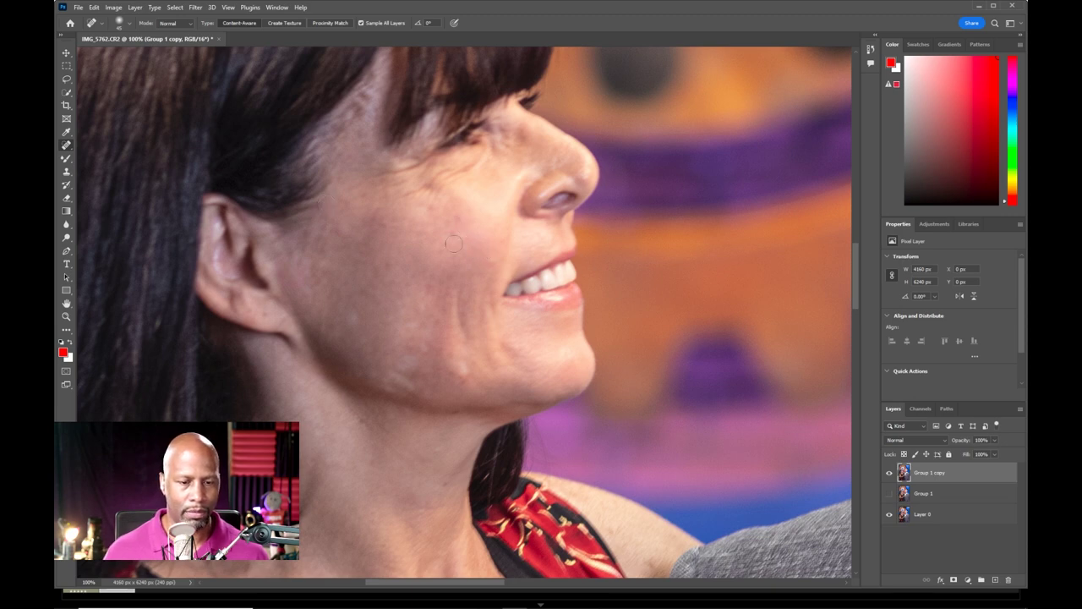
click(465, 362)
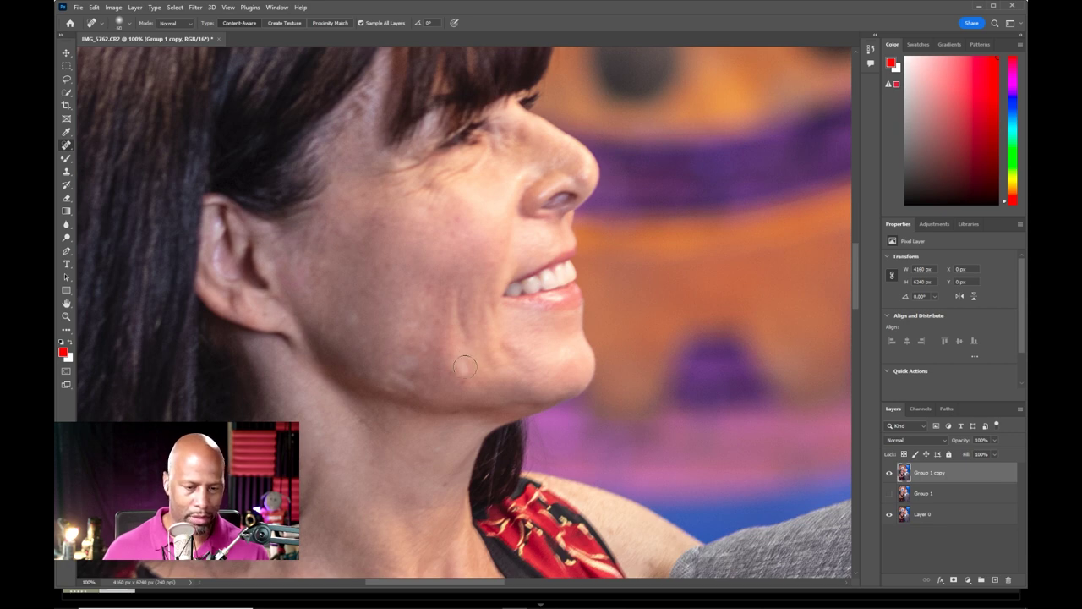
click(464, 366)
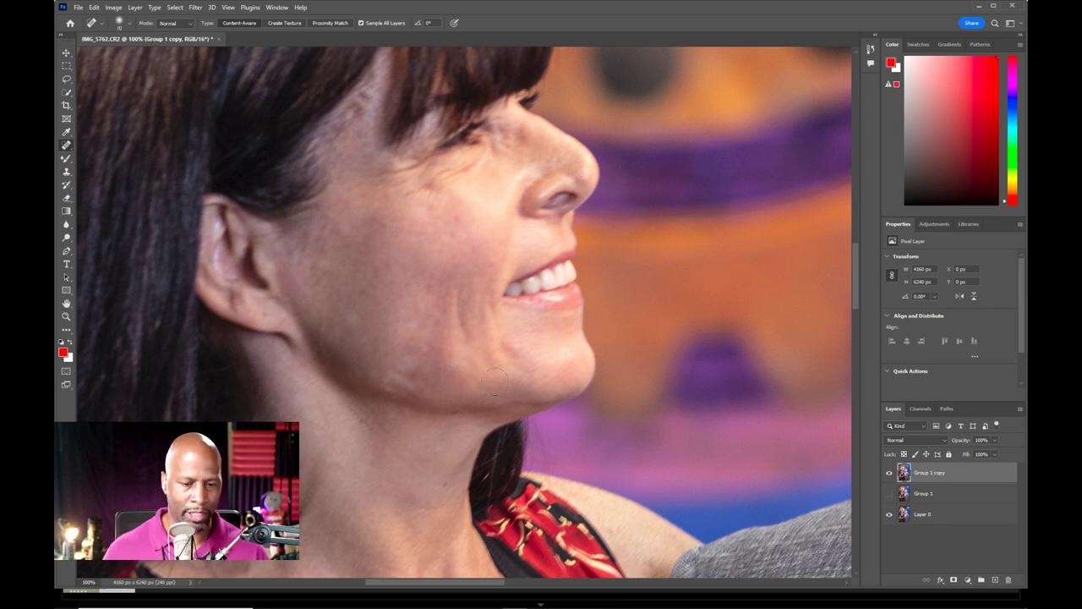
click(405, 382)
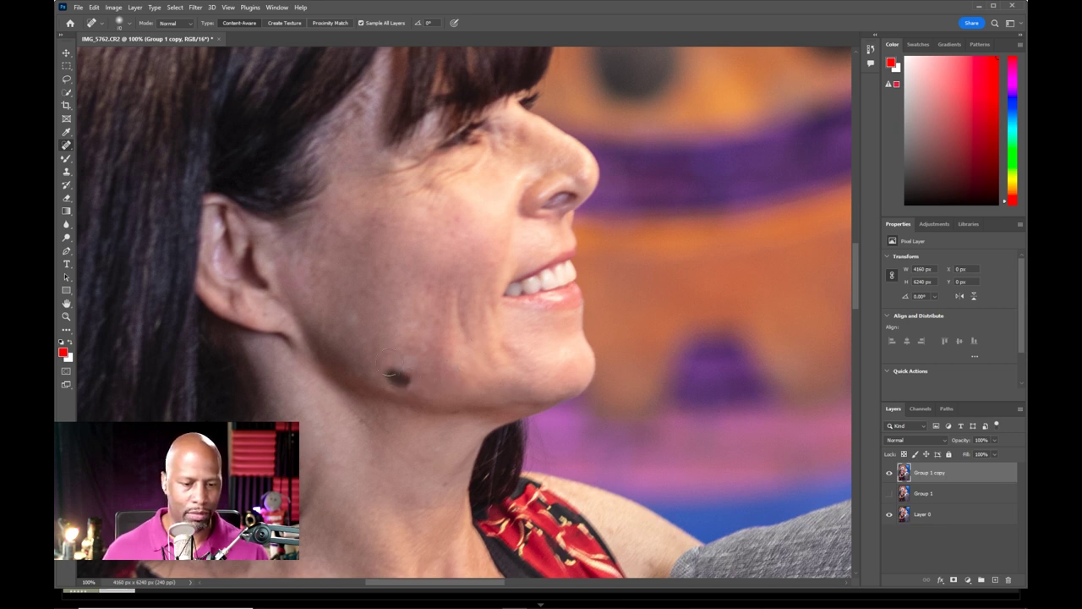
click(353, 318)
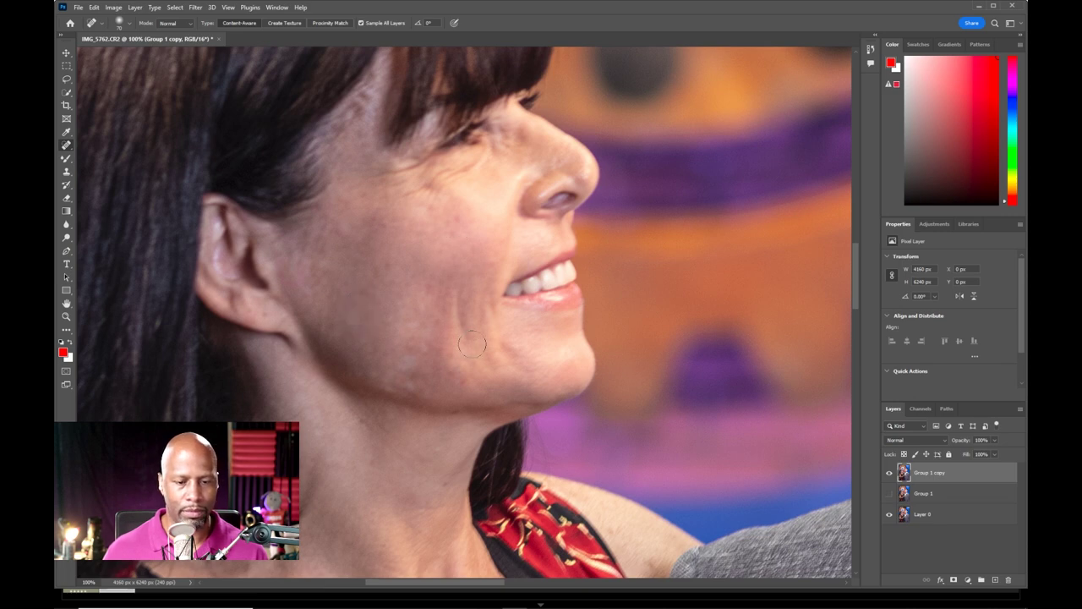
click(409, 378)
click(462, 384)
click(454, 412)
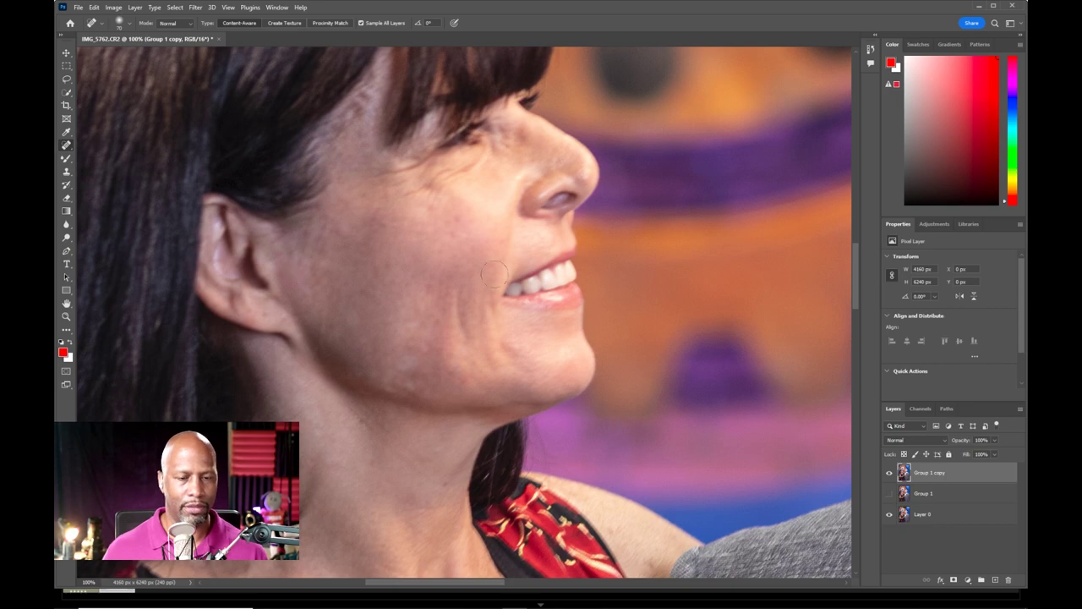
drag(459, 326, 363, 306)
Step: Review both retouched faces within the whole portrait
key(ctrl+minus)
key(ctrl+minus)
key(ctrl+minus)
key(ctrl+minus)
key(ctrl+minus)
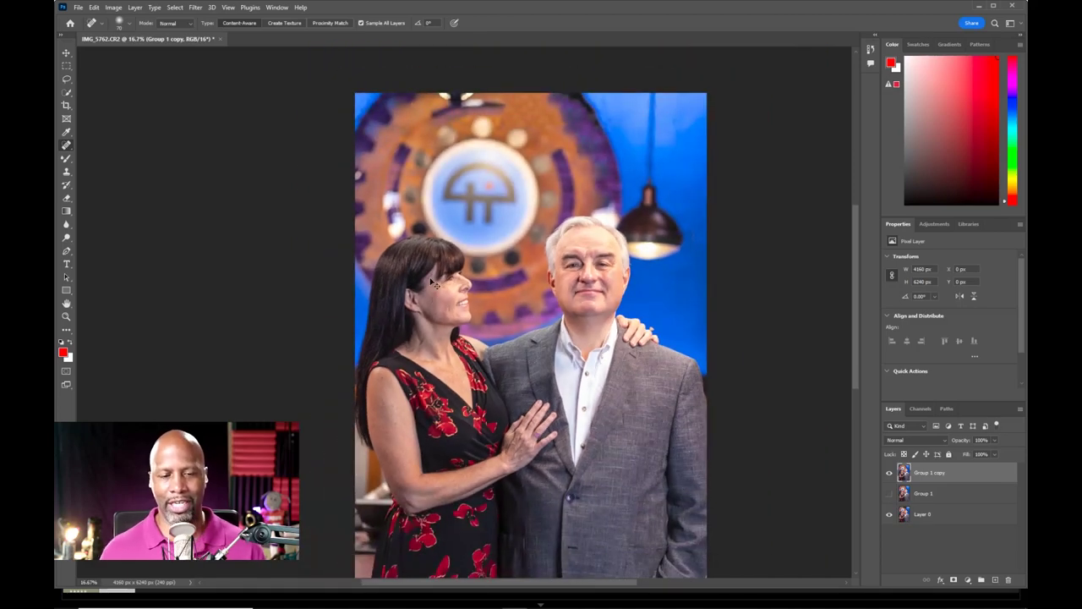
key(ctrl+minus)
key(ctrl+plus)
key(ctrl+plus)
key(ctrl+plus)
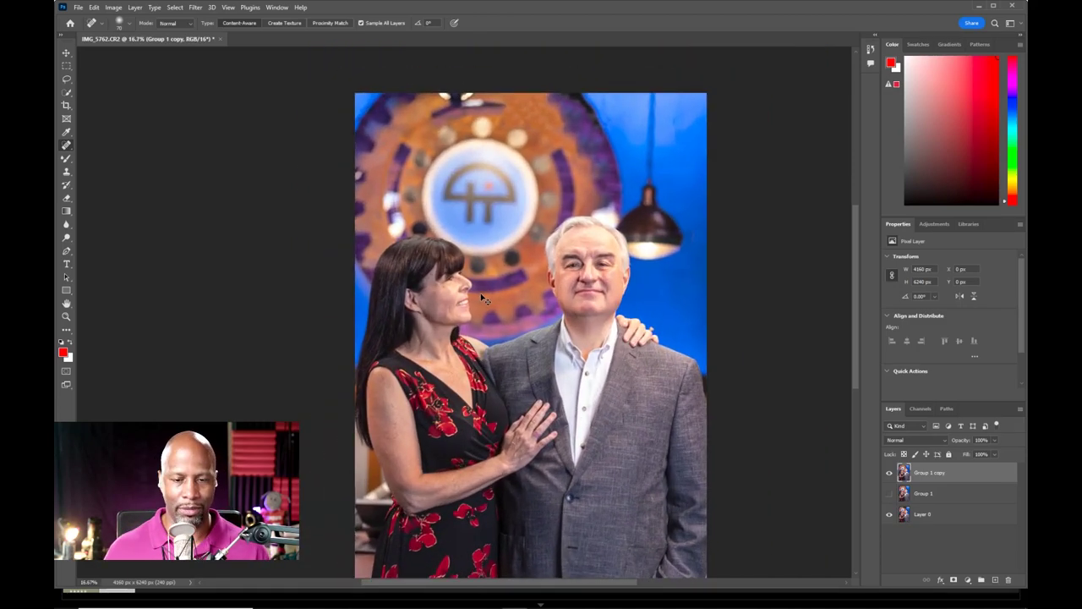
Step: Heal the remaining creases just above the man's eyebrows on his lower forehead
key(ctrl+plus)
key(ctrl+plus)
drag(685, 222, 416, 259)
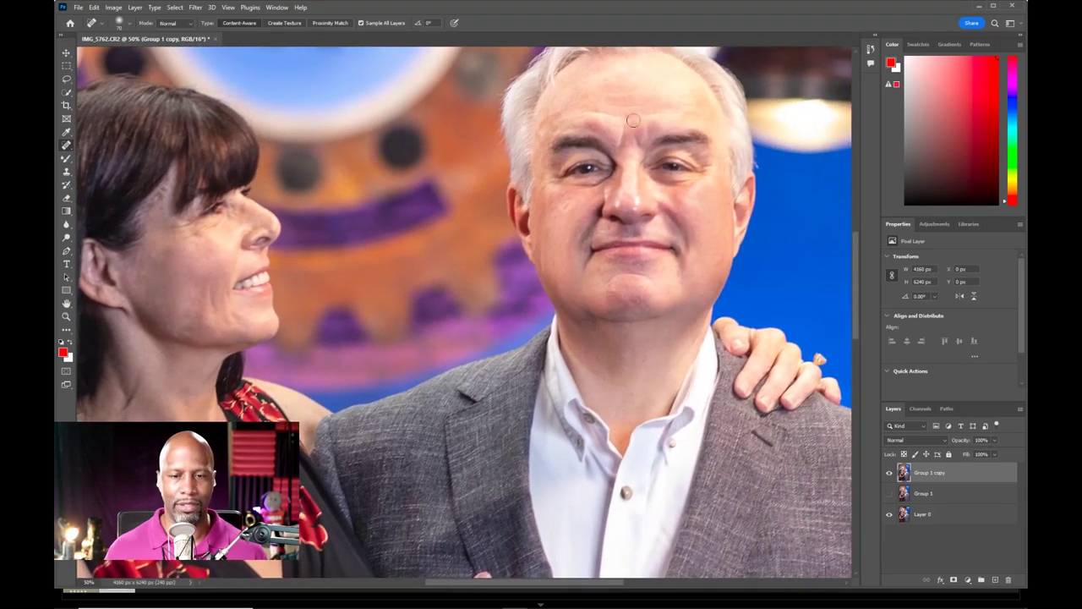
drag(581, 124, 602, 129)
click(599, 126)
click(591, 124)
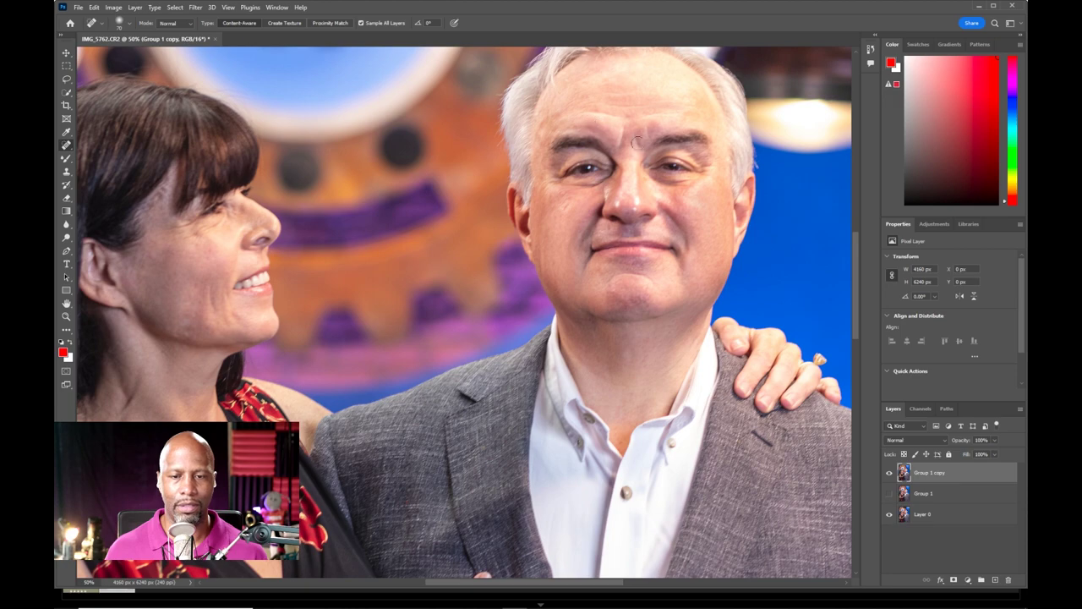
click(590, 126)
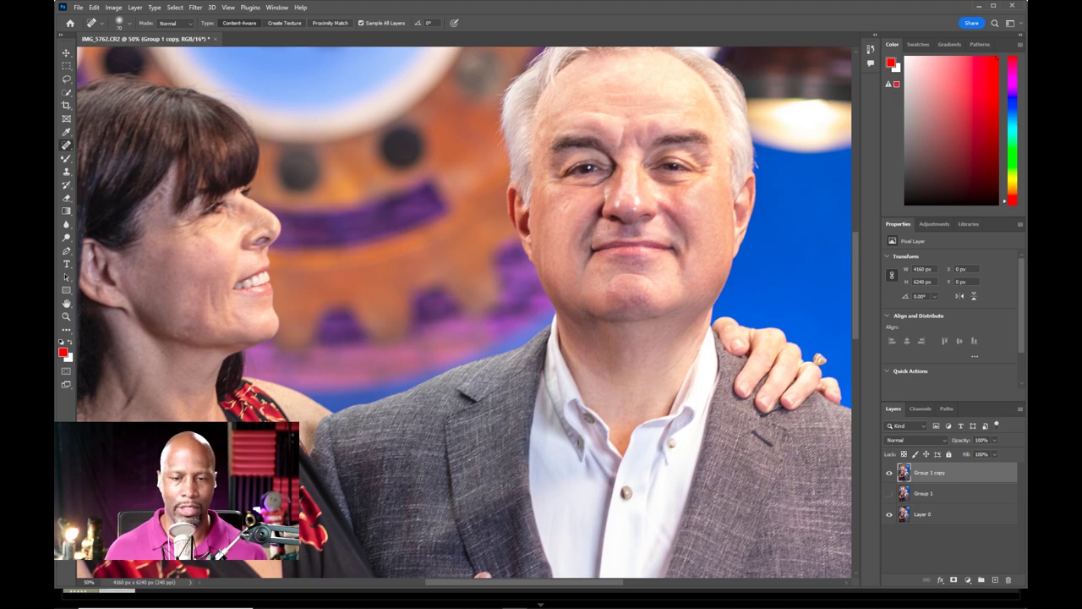
Step: Check the full couple portrait for remaining distractions after the forehead healing
key(ctrl+minus)
key(ctrl+minus)
key(ctrl+minus)
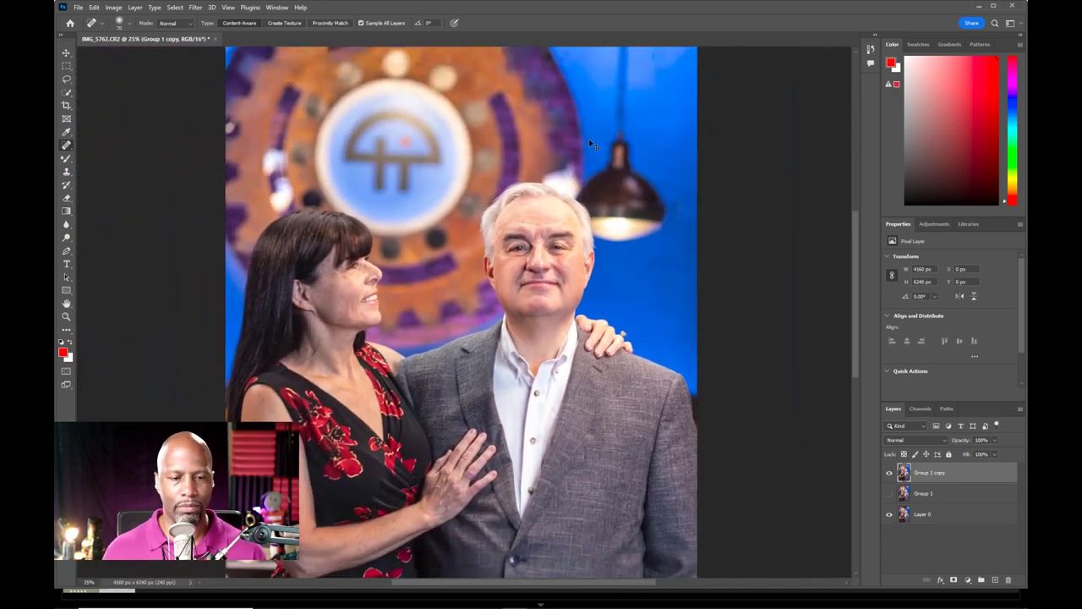
key(ctrl+minus)
key(ctrl+plus)
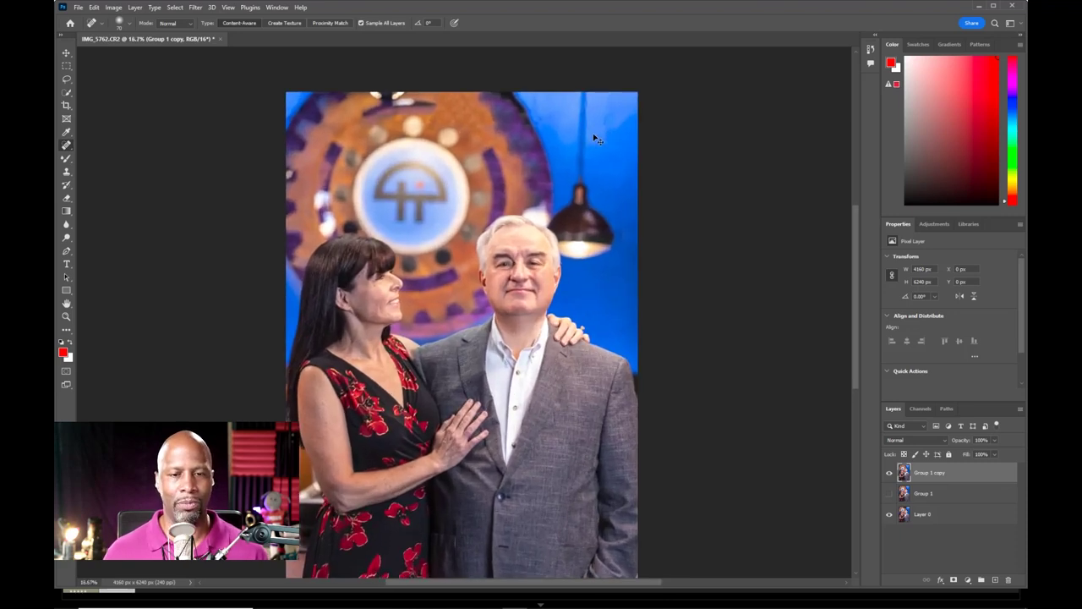
key(ctrl+minus)
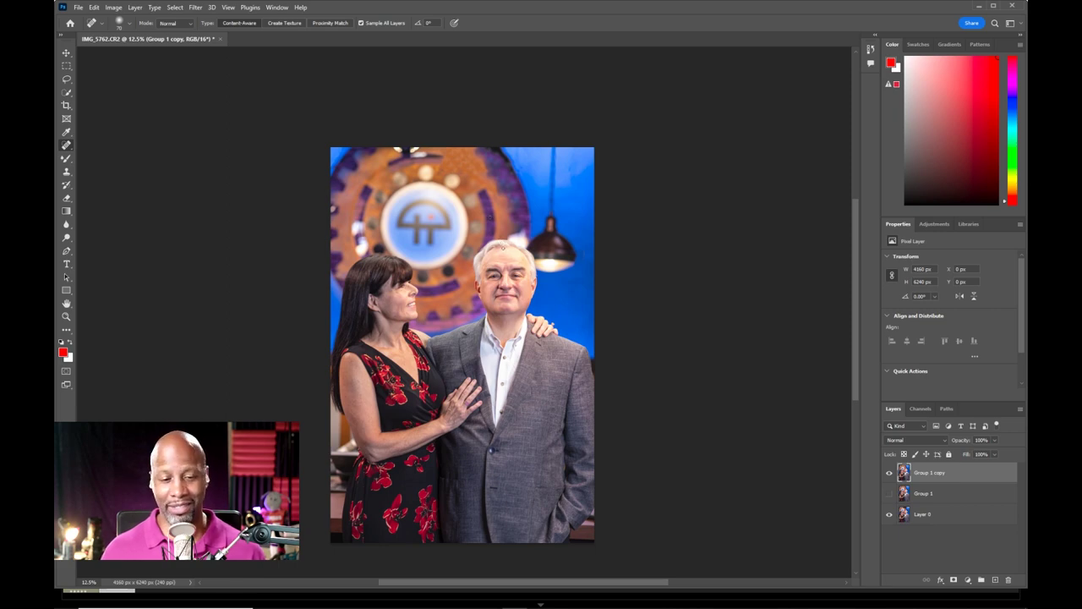
Step: Examine the purple band around the ring finger of the woman's hand resting on the man's jacket
scroll(508, 252, up, 3)
key(space)
mouse_move(477, 353)
mouse_down()
mouse_move(494, 226)
mouse_move(488, 283)
mouse_up()
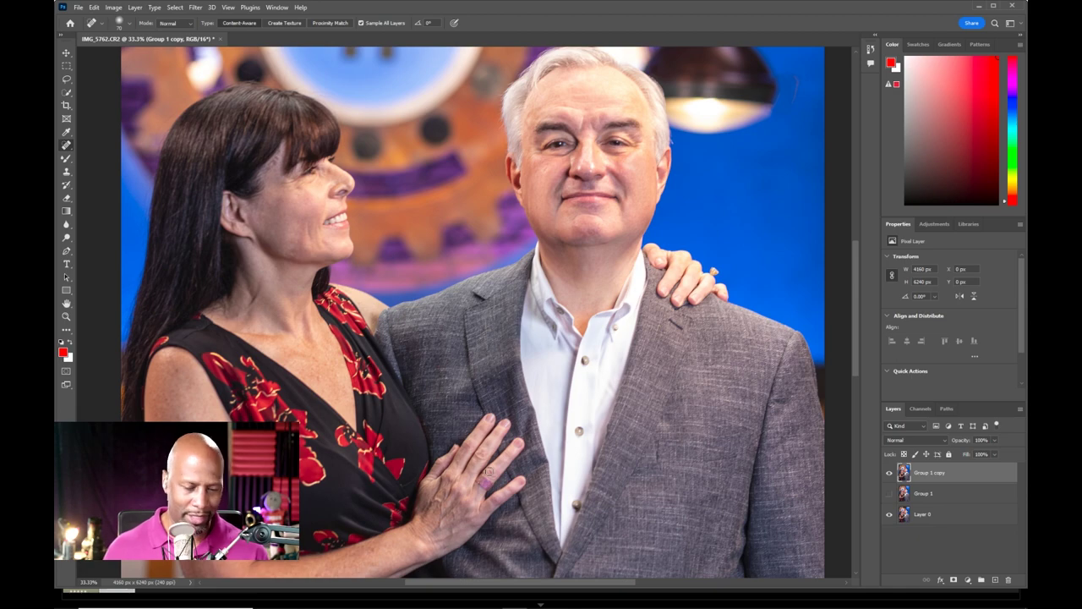
scroll(529, 421, up, 2)
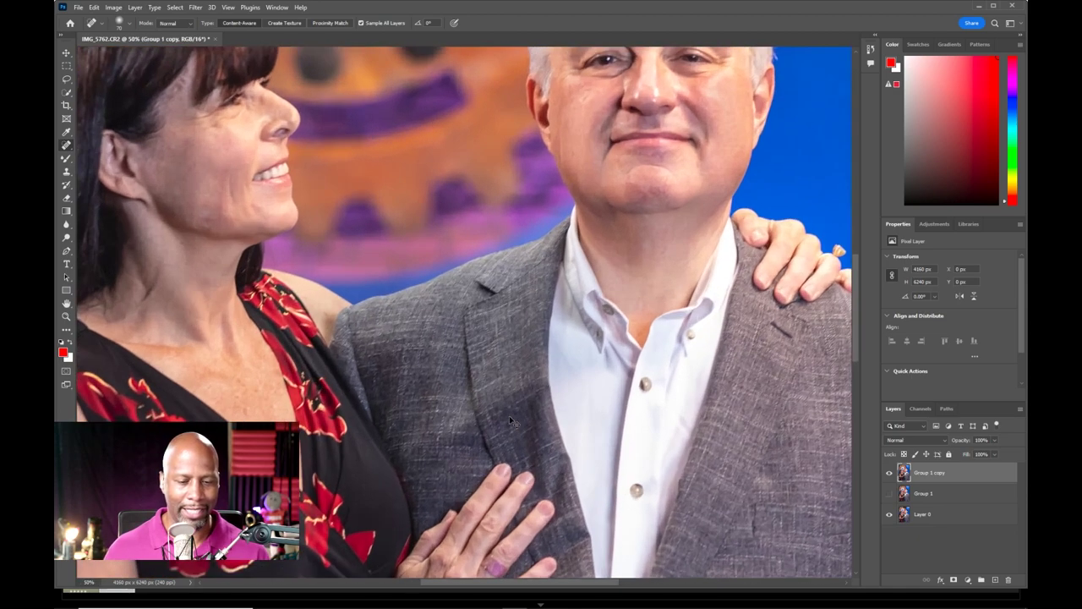
drag(507, 482, 512, 298)
scroll(504, 339, down, 5)
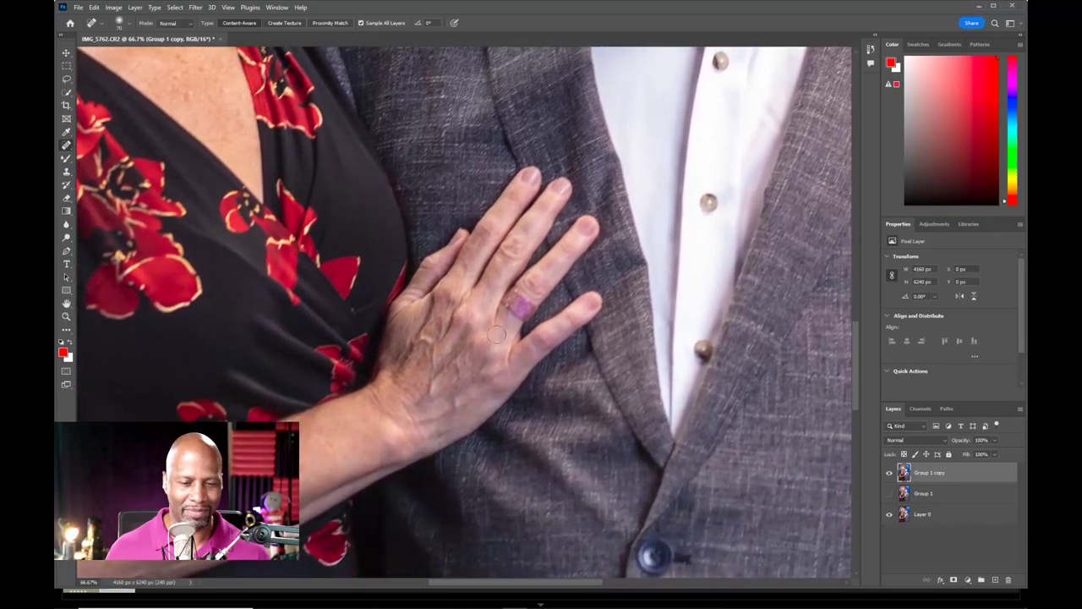
scroll(503, 335, up, 3)
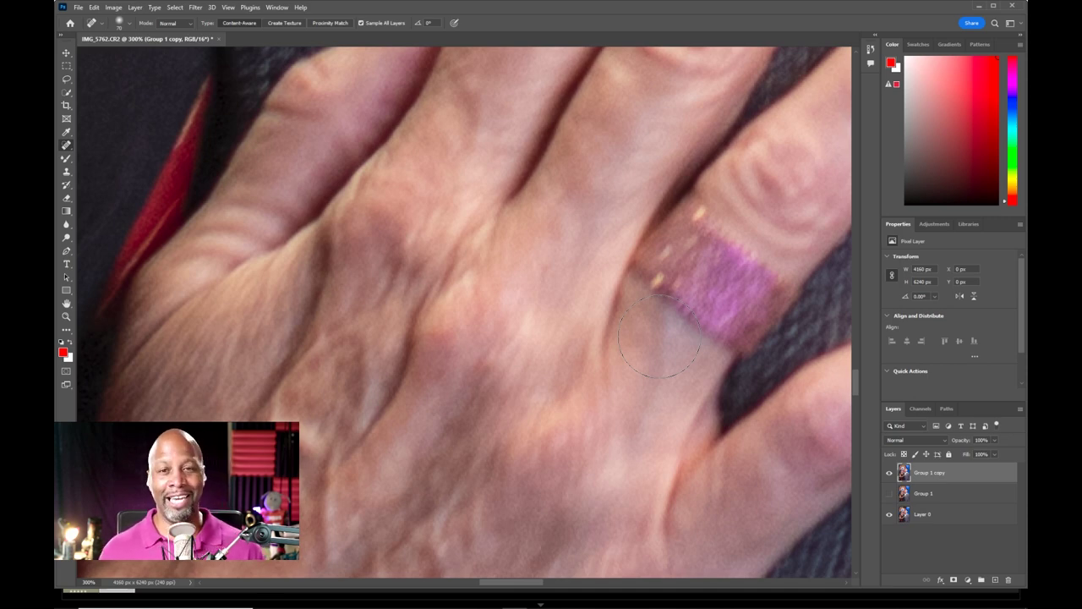
key(ctrl+minus)
key(ctrl+minus)
key(ctrl+minus)
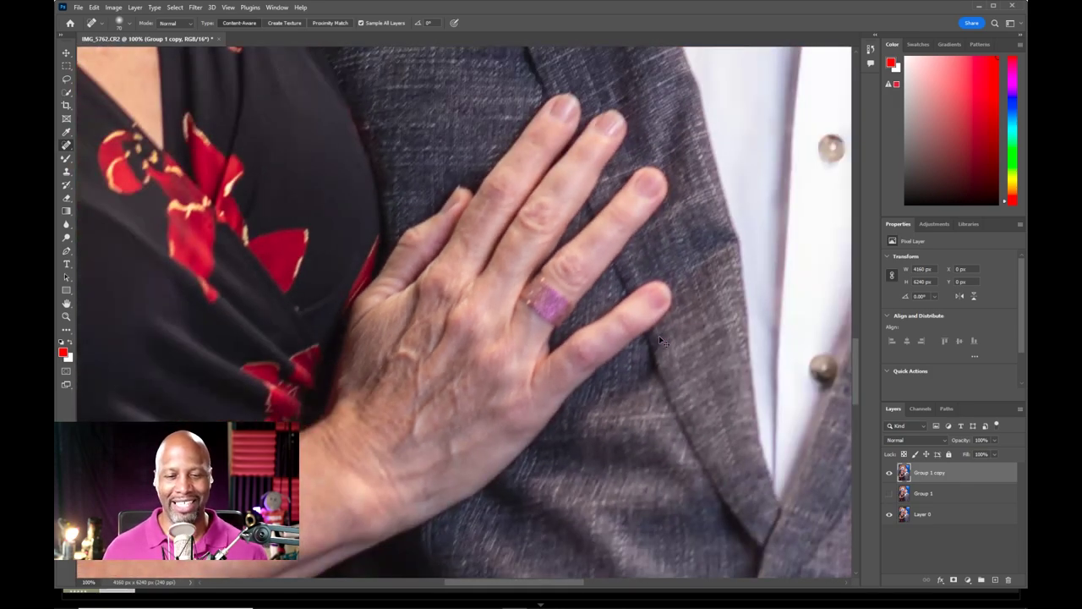
key(ctrl+plus)
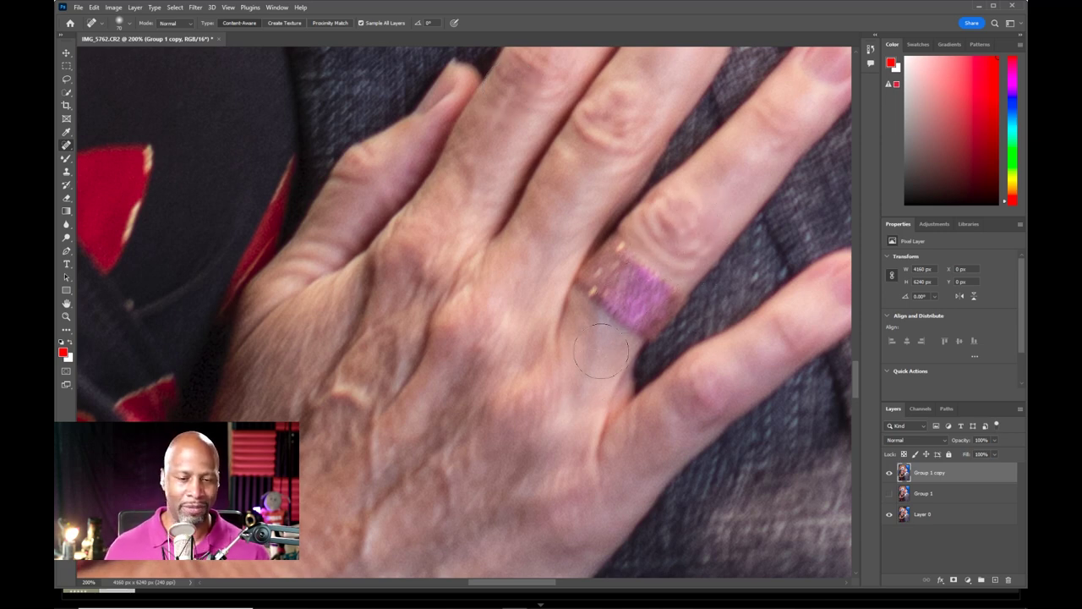
Step: Try to cover the purple band with skin from below it using a large Clone Stamp brush
key(s)
key(j)
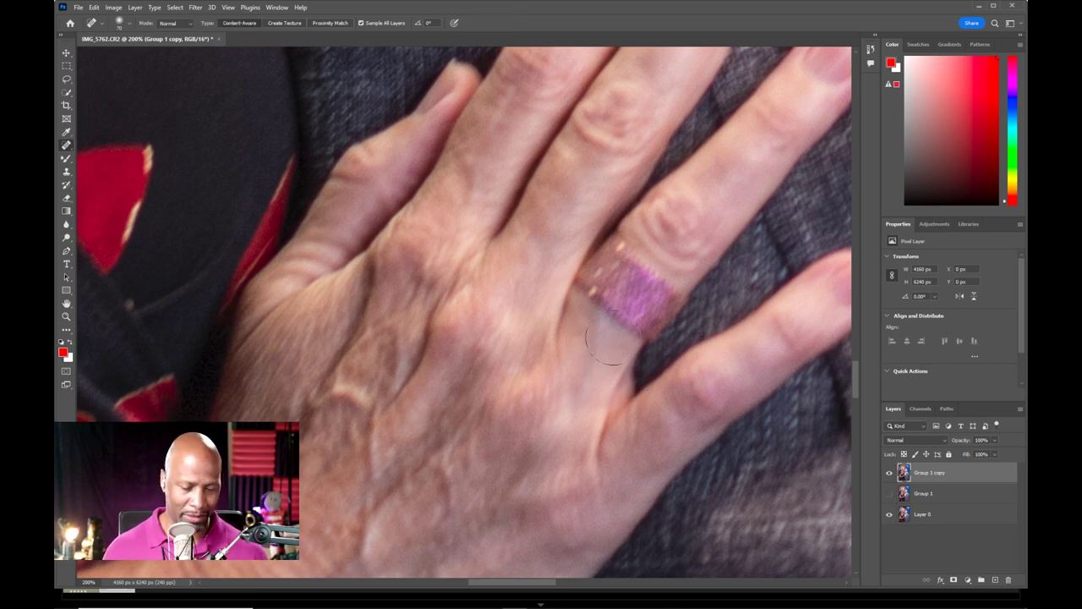
alt+click(610, 341)
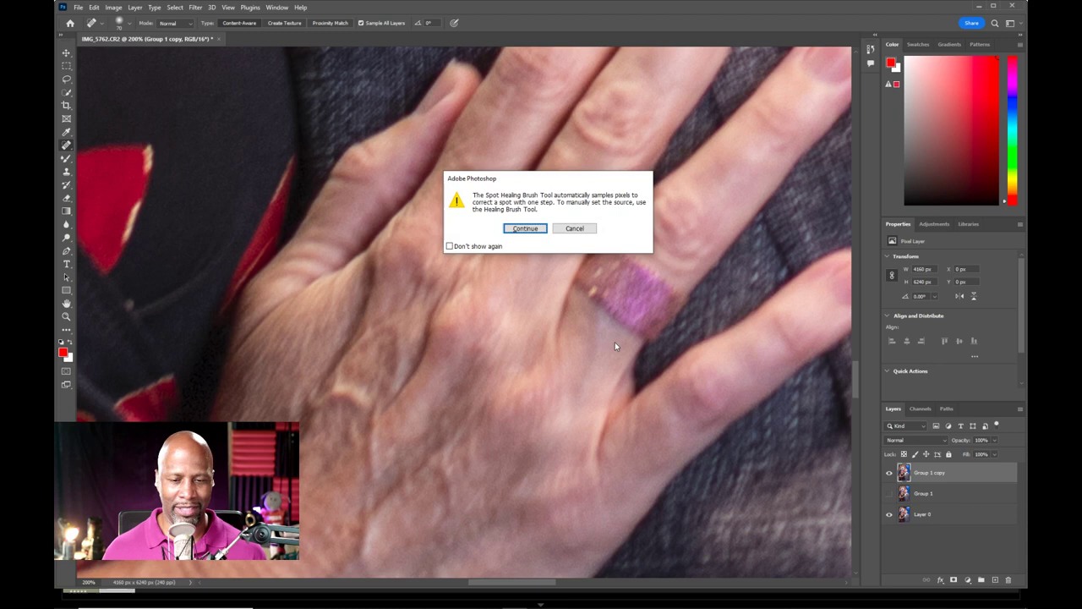
click(585, 229)
key(s)
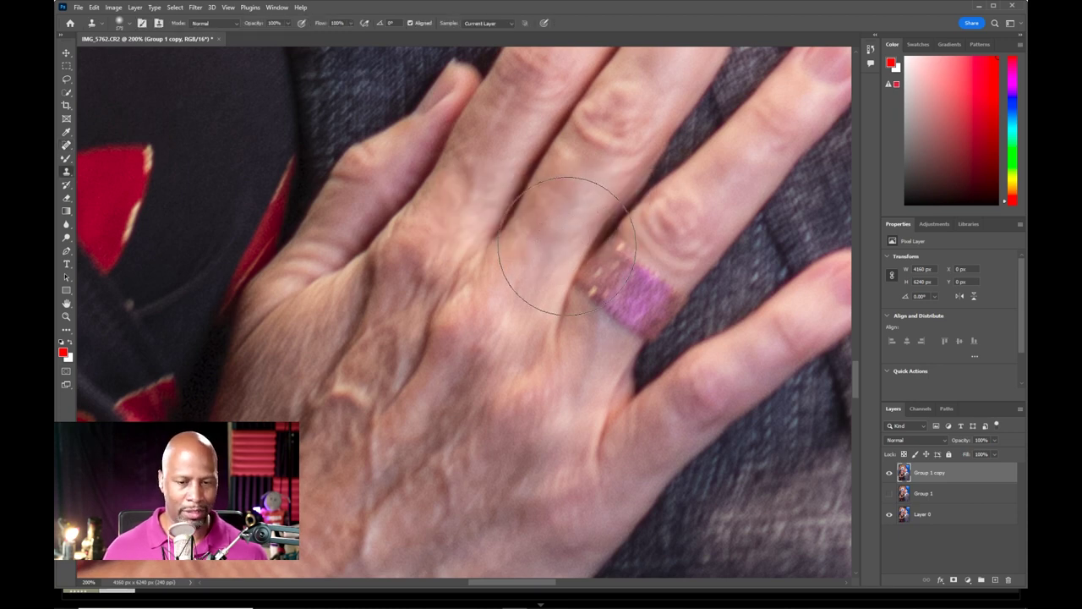
alt+click(602, 360)
drag(598, 341, 614, 328)
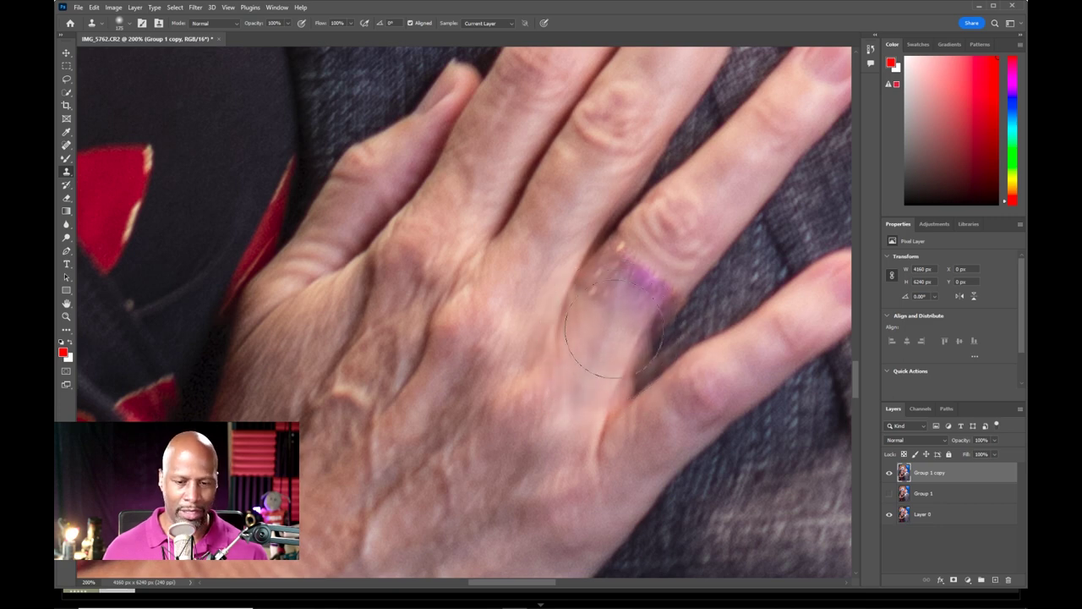
Step: Clone nearby skin over the purple band's knuckle-side edge with a much smaller Clone Stamp brush
key(bracketleft)
key(bracketleft)
key(bracketleft)
key(bracketleft)
key(bracketleft)
key(bracketleft)
key(bracketleft)
key(bracketleft)
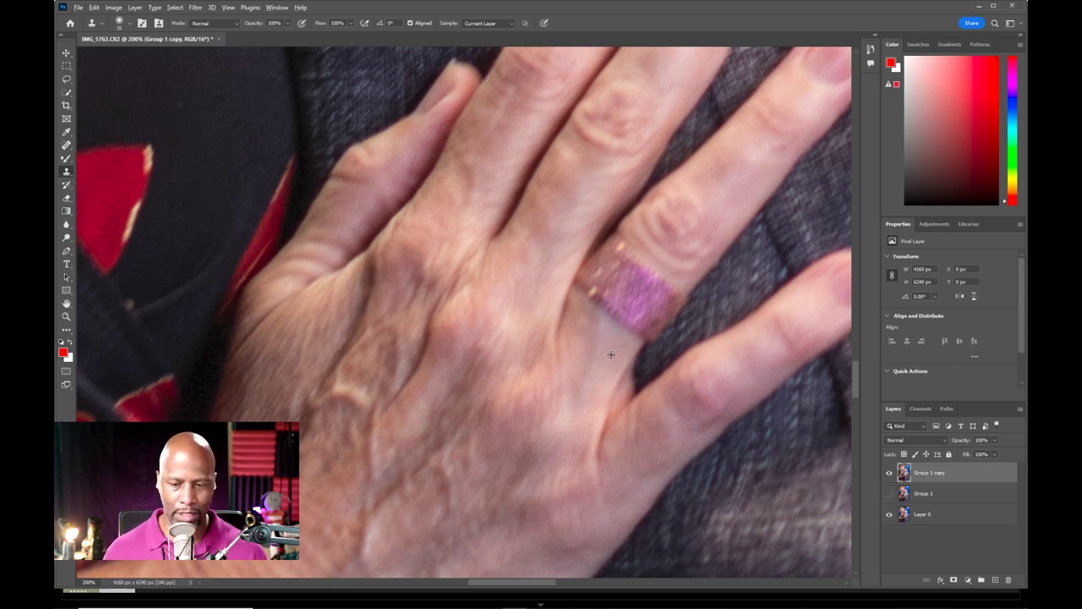
alt+click(611, 348)
drag(629, 336, 622, 332)
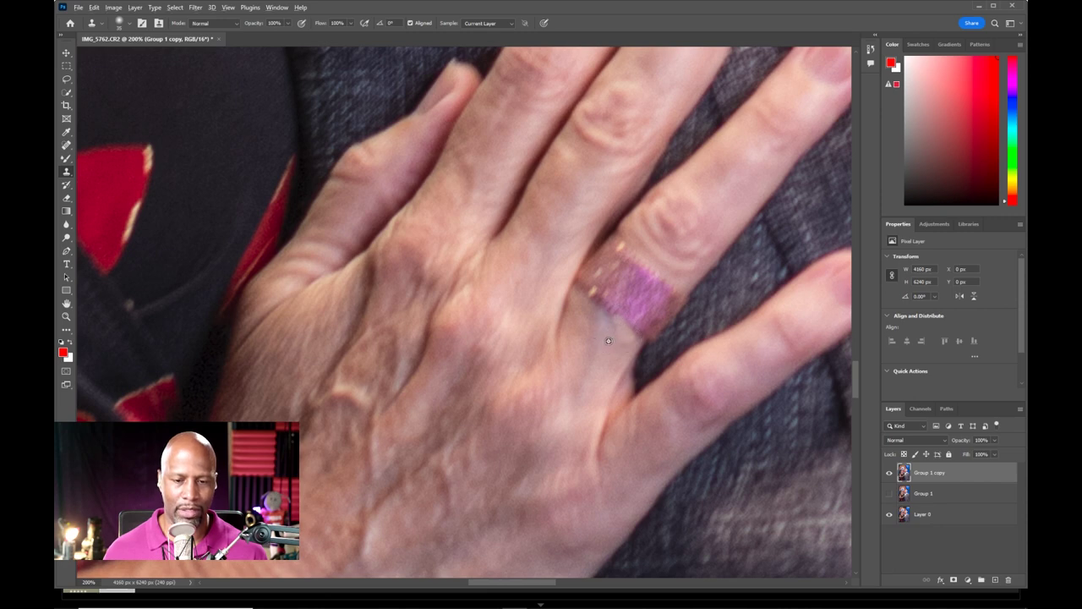
drag(618, 324, 611, 307)
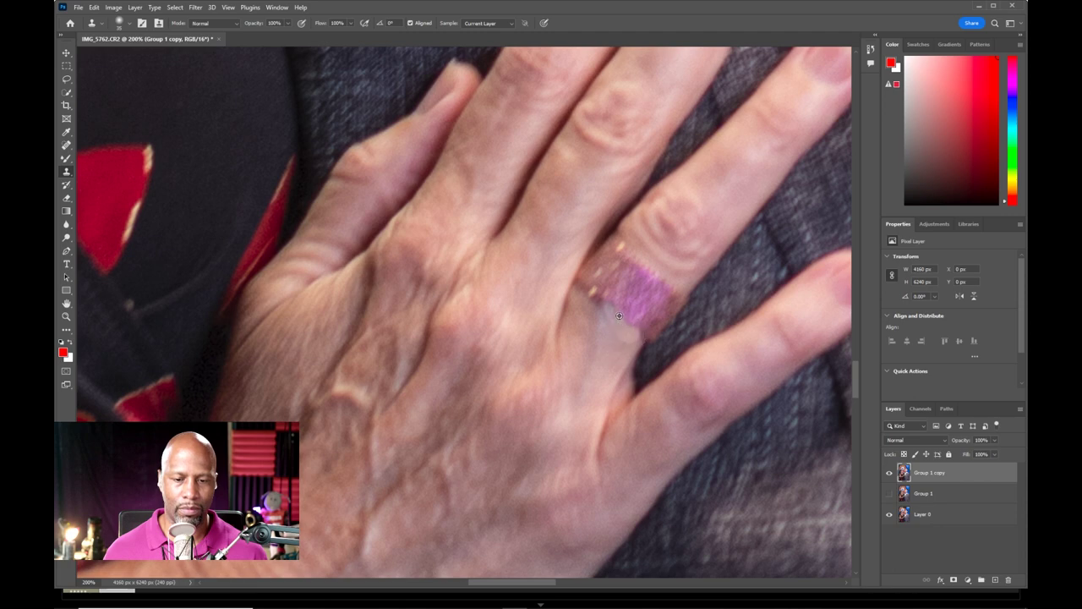
mouse_move(604, 319)
mouse_down()
mouse_move(598, 305)
mouse_move(614, 317)
mouse_up()
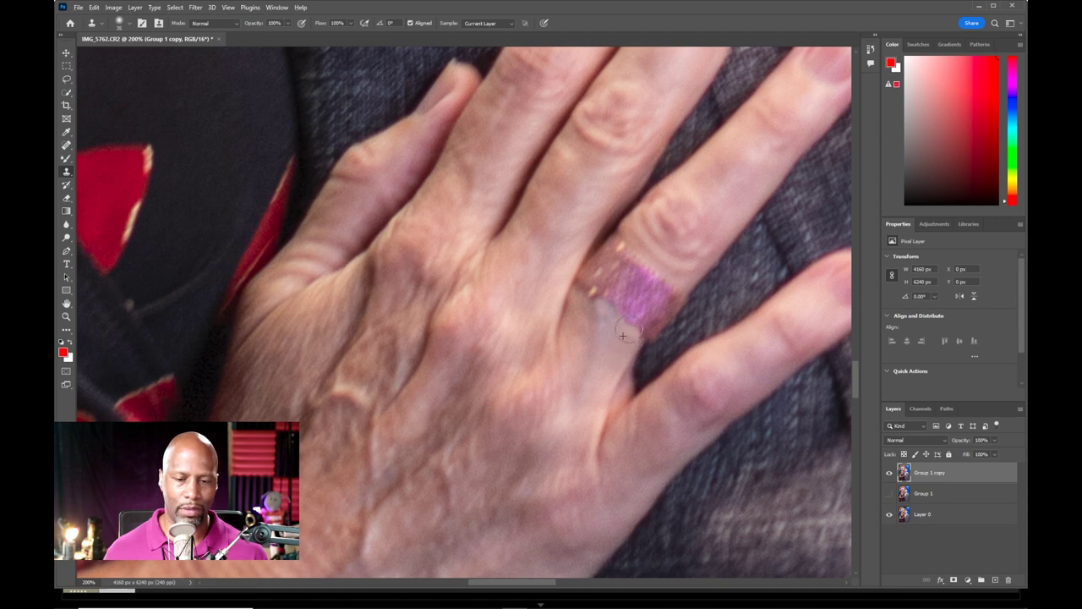
alt+click(612, 352)
mouse_move(632, 334)
mouse_down()
mouse_move(630, 306)
mouse_move(643, 328)
mouse_move(623, 335)
mouse_up()
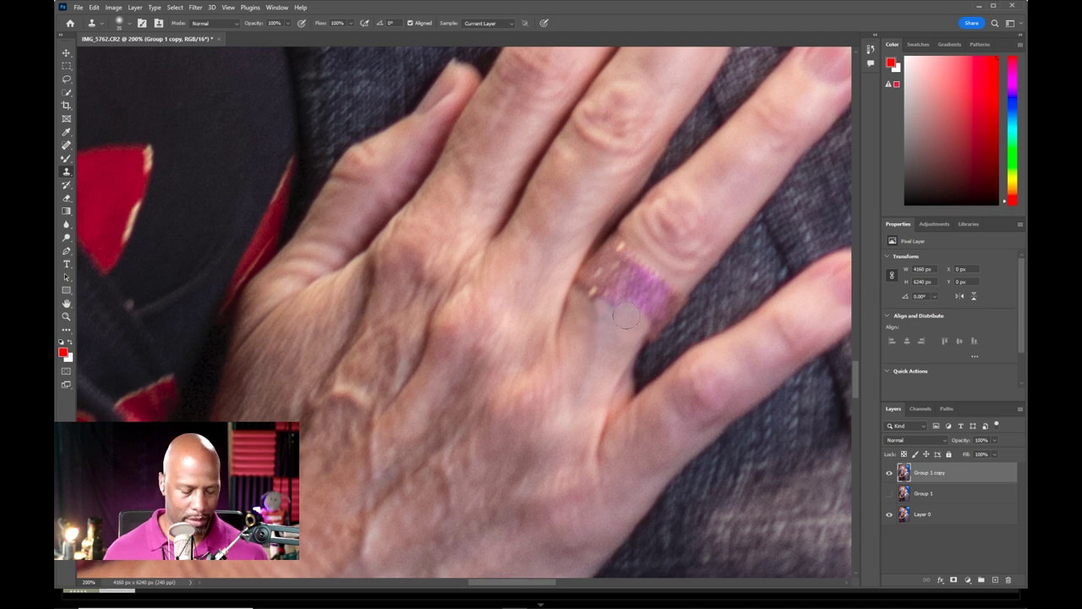
Step: Replace the main purple area of the finger band with skin using the Patch tool in Content-Aware mode
key(j)
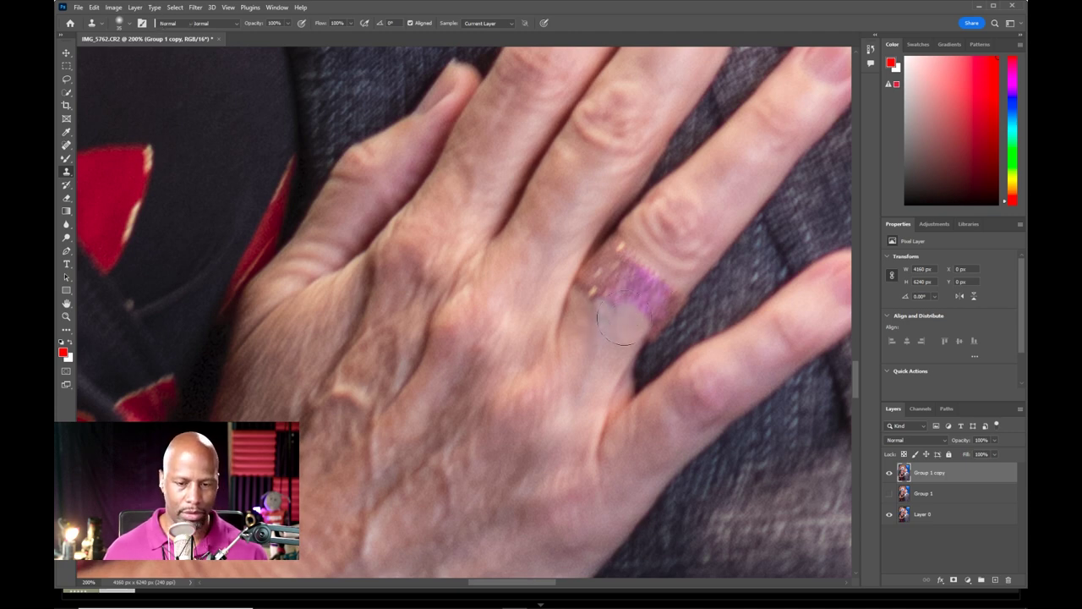
key(shift+j)
key(shift+j)
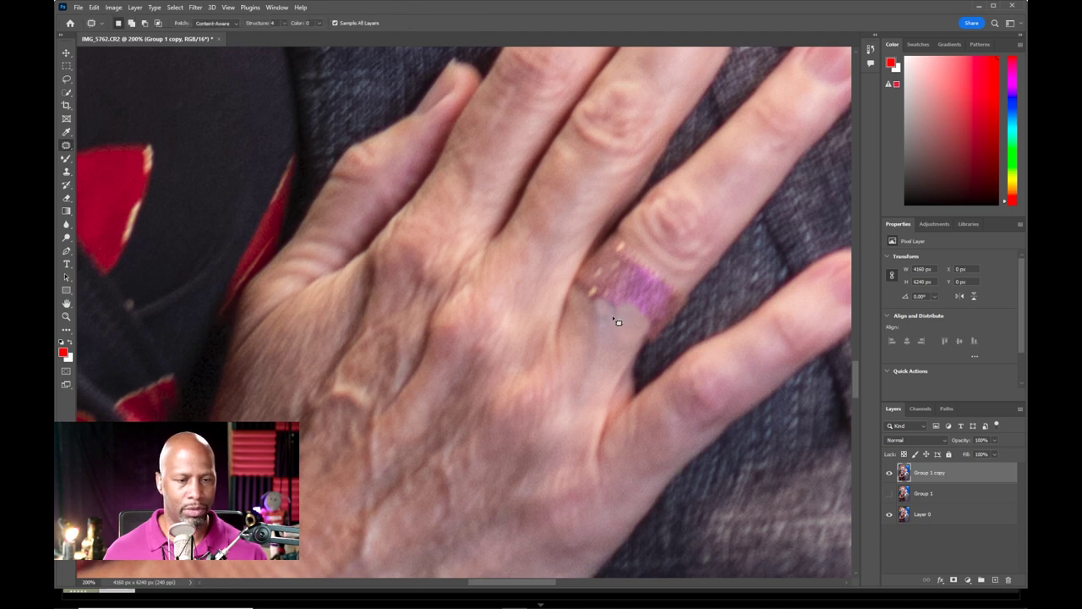
mouse_move(630, 309)
mouse_down()
mouse_move(634, 296)
mouse_move(656, 298)
mouse_move(653, 328)
mouse_move(647, 316)
mouse_move(619, 331)
mouse_move(653, 276)
mouse_move(667, 281)
mouse_move(620, 311)
mouse_move(617, 339)
mouse_move(649, 287)
mouse_move(690, 297)
mouse_move(649, 343)
mouse_move(639, 308)
mouse_move(650, 313)
mouse_move(609, 336)
mouse_up()
key(ctrl+d)
key(ctrl+d)
mouse_move(664, 285)
mouse_down()
mouse_move(651, 266)
mouse_move(647, 293)
mouse_move(661, 279)
mouse_move(637, 307)
mouse_move(676, 293)
mouse_move(669, 280)
mouse_up()
key(ctrl+d)
mouse_move(660, 279)
mouse_down()
mouse_move(629, 309)
mouse_move(634, 302)
mouse_move(597, 290)
mouse_move(650, 285)
mouse_move(631, 319)
mouse_move(648, 283)
mouse_move(654, 292)
mouse_up()
key(ctrl+d)
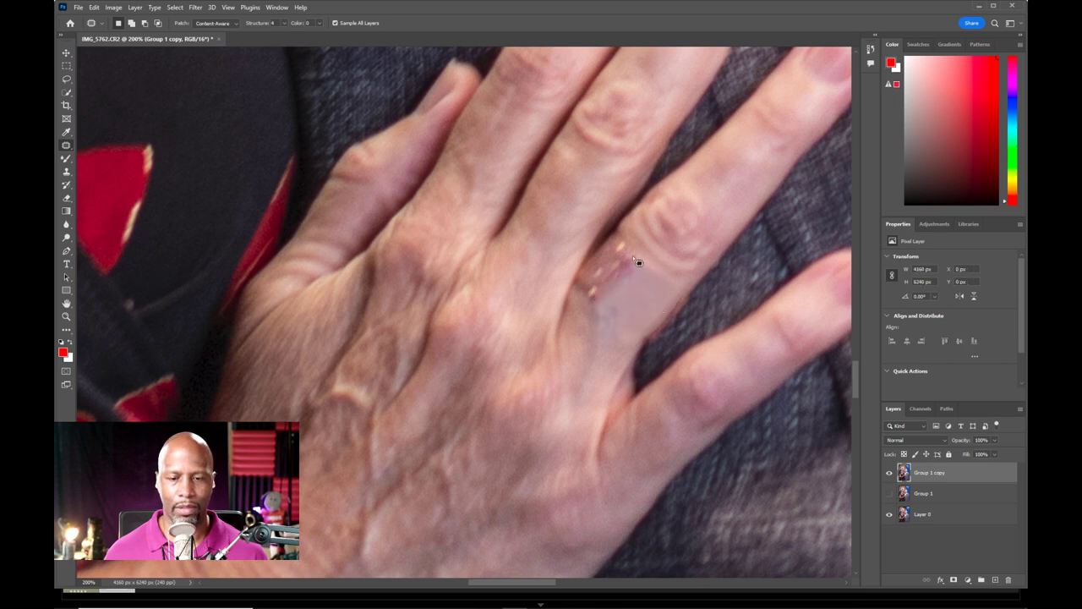
Step: Patch the leftover reddish, speckled edge of the band beside the middle finger with clean skin
mouse_move(592, 287)
mouse_down()
mouse_move(616, 271)
mouse_move(635, 289)
mouse_move(639, 256)
mouse_move(630, 280)
mouse_move(619, 275)
mouse_move(640, 295)
mouse_move(614, 256)
mouse_move(635, 258)
mouse_move(634, 269)
mouse_move(640, 253)
mouse_move(647, 274)
mouse_move(620, 274)
mouse_move(605, 292)
mouse_move(648, 285)
mouse_move(638, 304)
mouse_move(583, 298)
mouse_move(625, 281)
mouse_move(614, 328)
mouse_up()
key(ctrl+d)
key(ctrl+d)
key(ctrl+d)
key(ctrl+d)
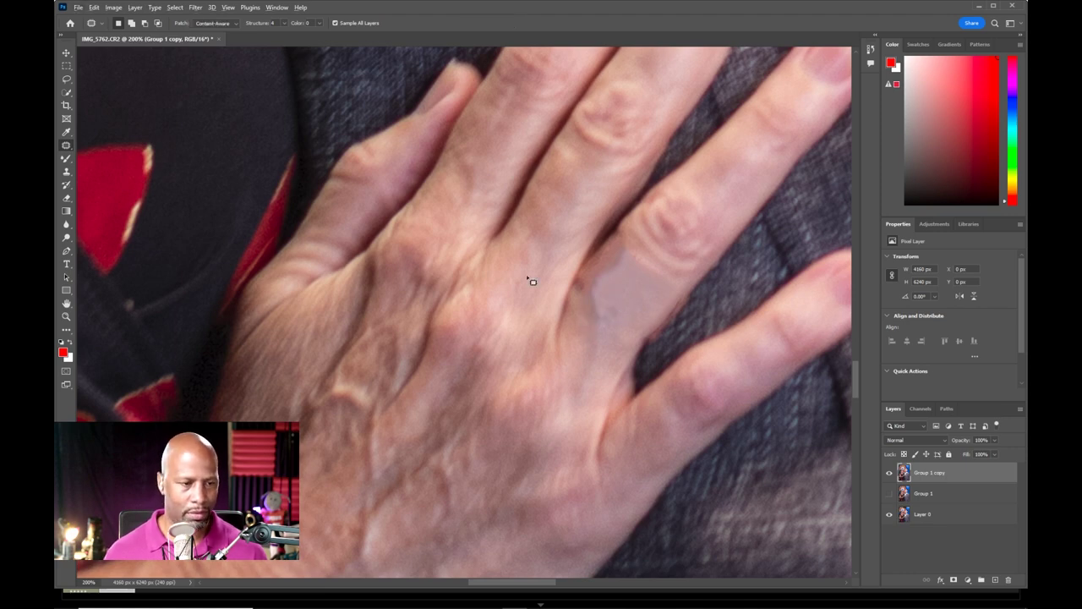
key(s)
key(alt+s)
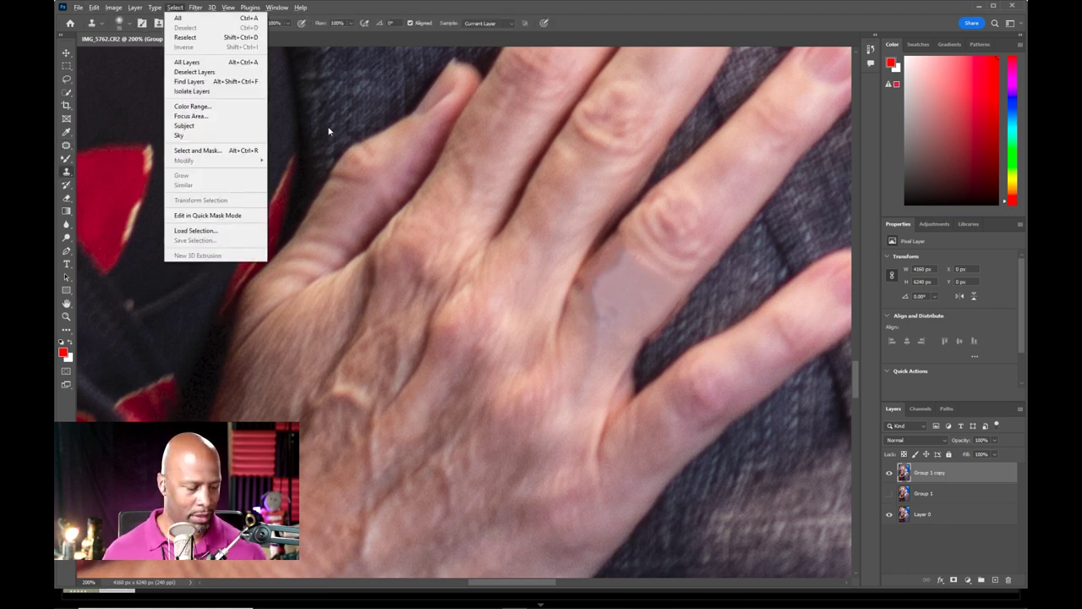
key(Escape)
key(Escape)
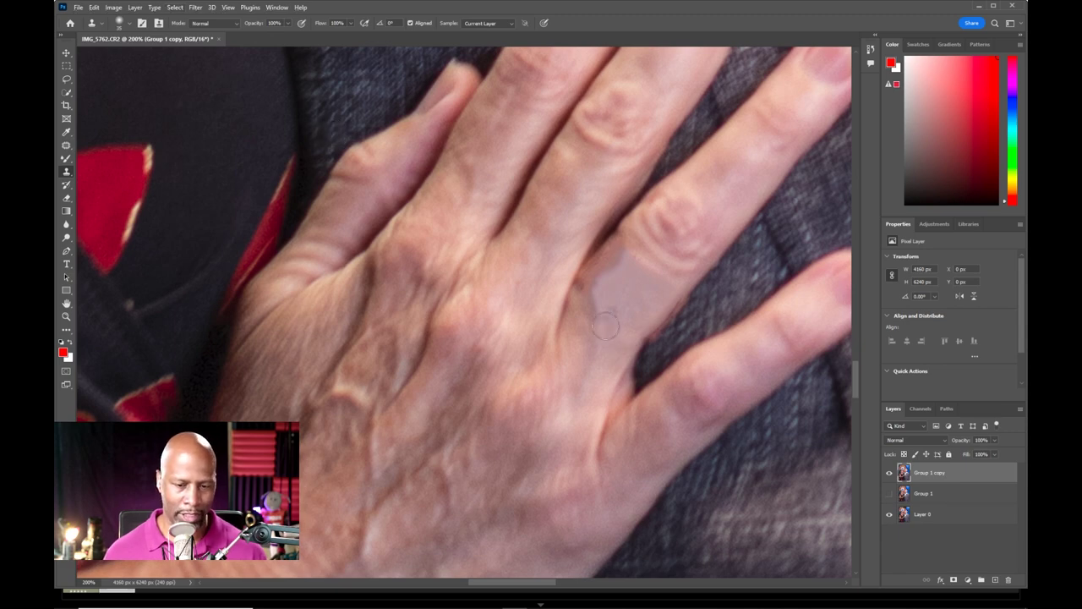
key(j)
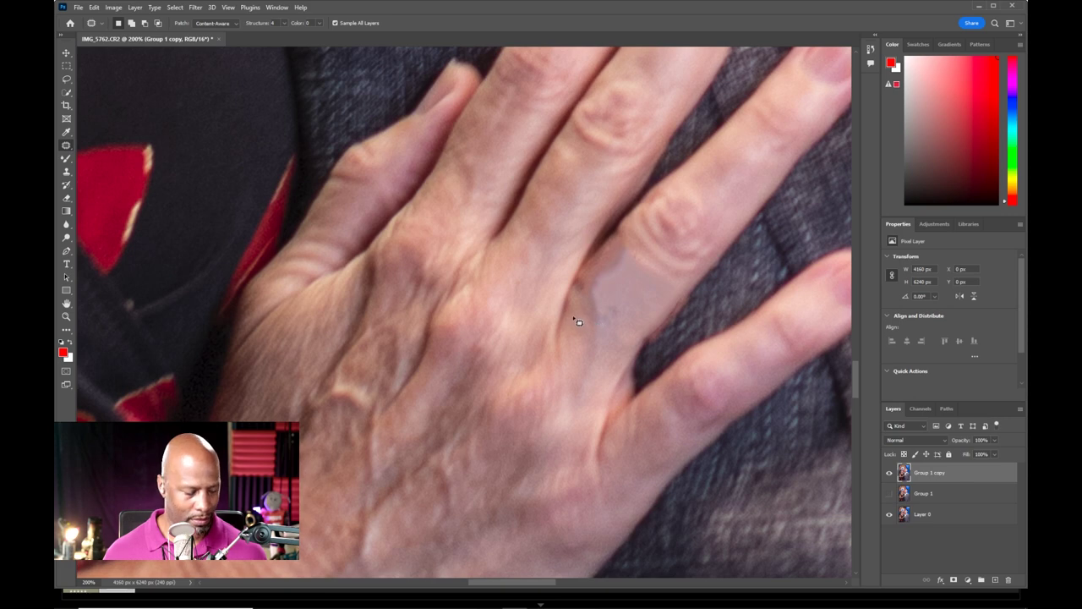
Step: Clone skin from the base of the ring finger over the lower part of its grey patch with the Clone Stamp
key(s)
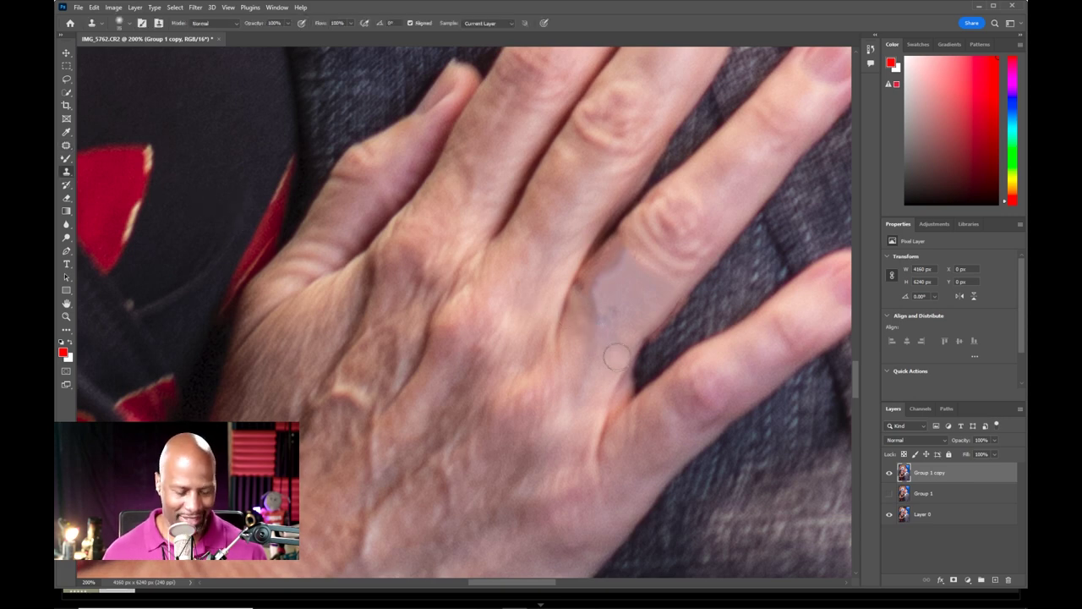
alt+click(590, 343)
mouse_move(617, 316)
mouse_down()
mouse_move(632, 321)
mouse_move(622, 301)
mouse_move(630, 327)
mouse_move(645, 299)
mouse_move(635, 295)
mouse_up()
alt+click(602, 310)
alt+click(683, 284)
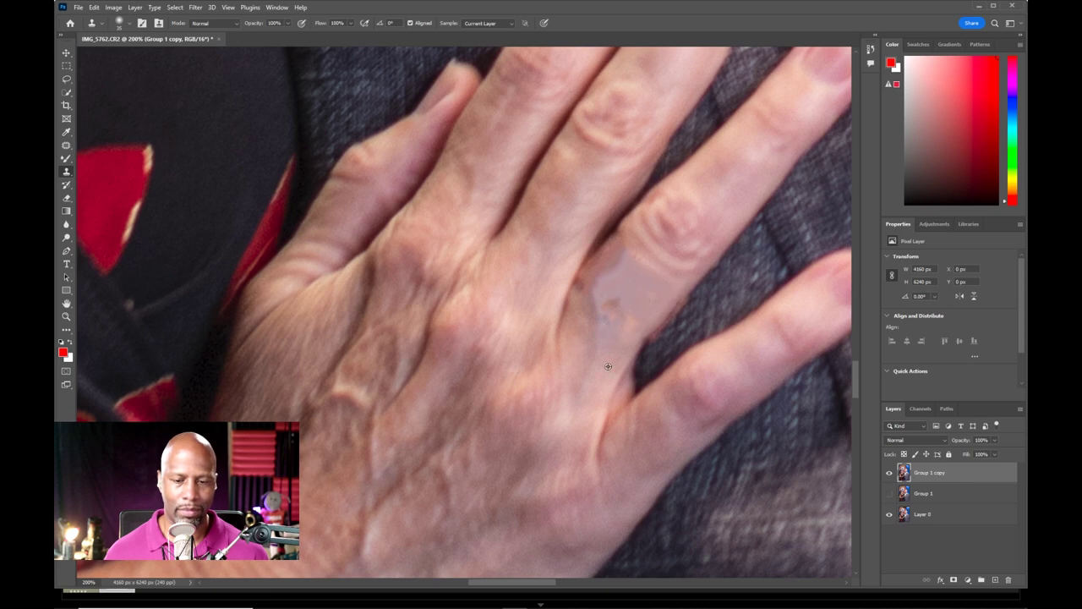
click(614, 300)
drag(601, 303, 620, 315)
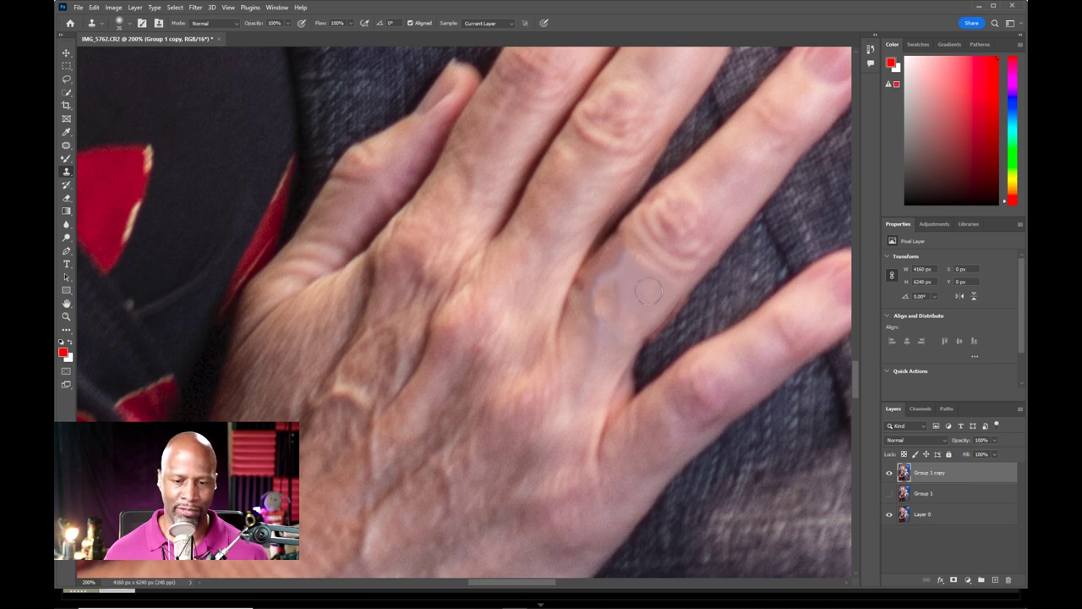
Step: Clone nearby skin over the grey discoloration remaining toward the ring finger's knuckle and the edge beside the middle finger
mouse_move(630, 273)
mouse_down()
mouse_move(651, 279)
mouse_move(636, 294)
mouse_up()
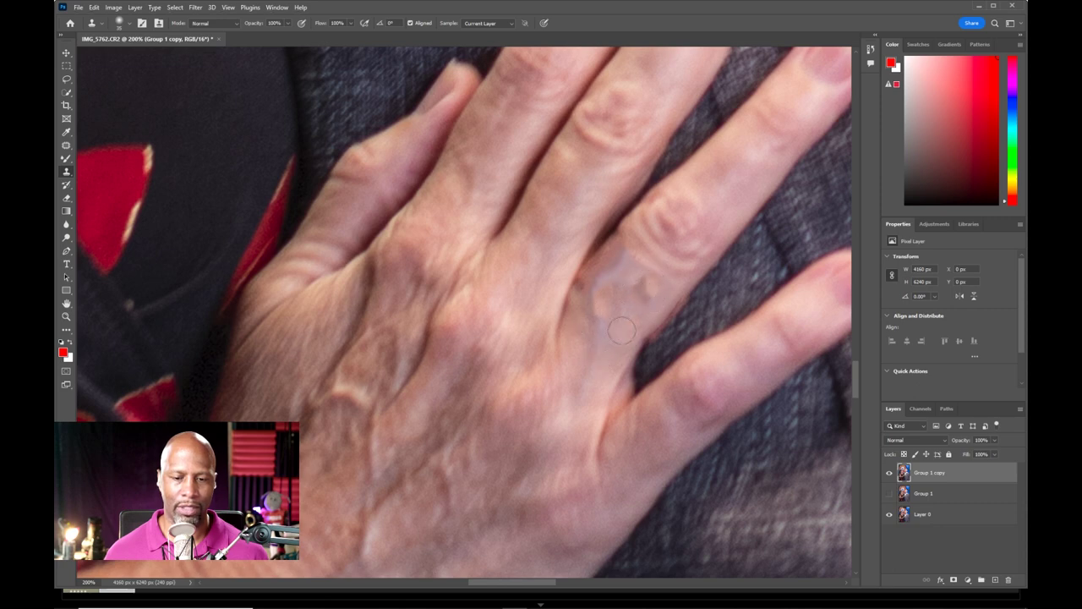
drag(638, 317, 654, 298)
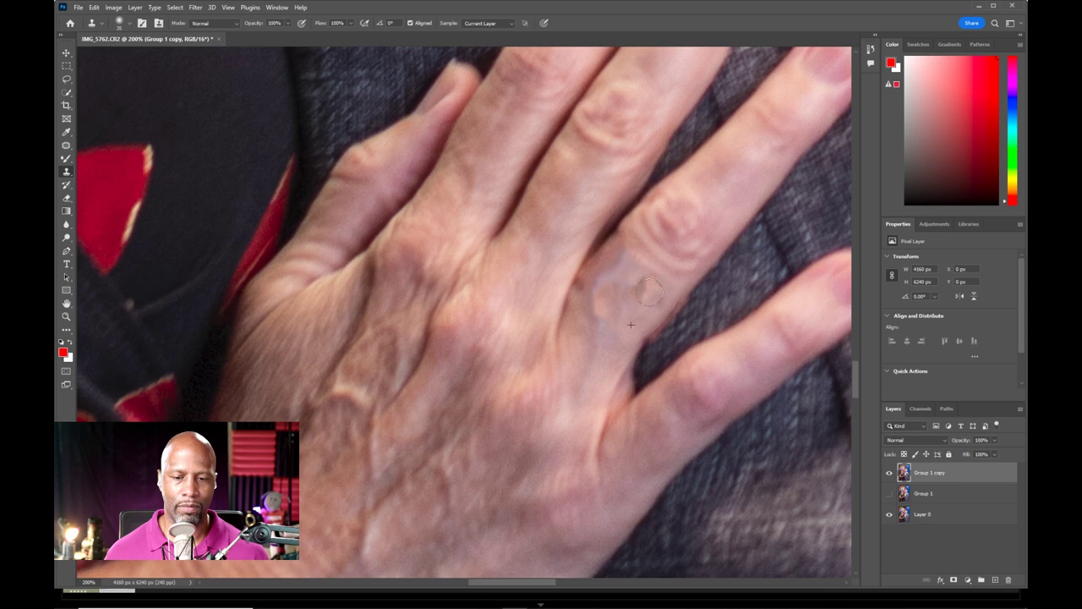
mouse_move(662, 287)
mouse_down()
mouse_move(631, 300)
mouse_move(623, 290)
mouse_move(648, 277)
mouse_move(637, 257)
mouse_move(654, 272)
mouse_move(640, 276)
mouse_move(663, 260)
mouse_move(662, 281)
mouse_move(647, 260)
mouse_move(643, 275)
mouse_move(630, 264)
mouse_move(619, 287)
mouse_up()
alt+click(682, 266)
alt+click(620, 169)
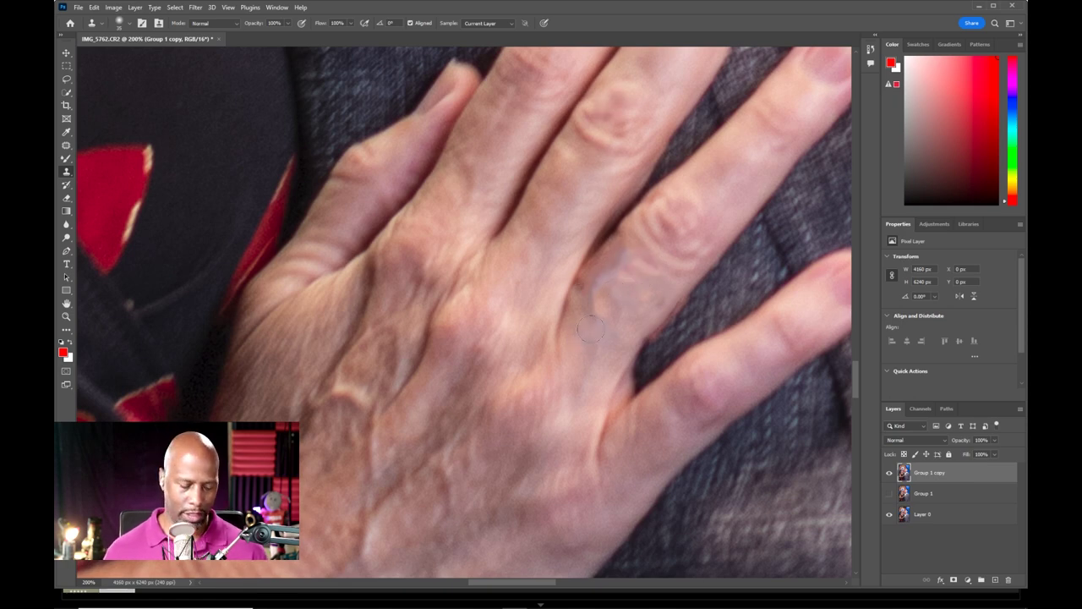
drag(589, 299, 623, 265)
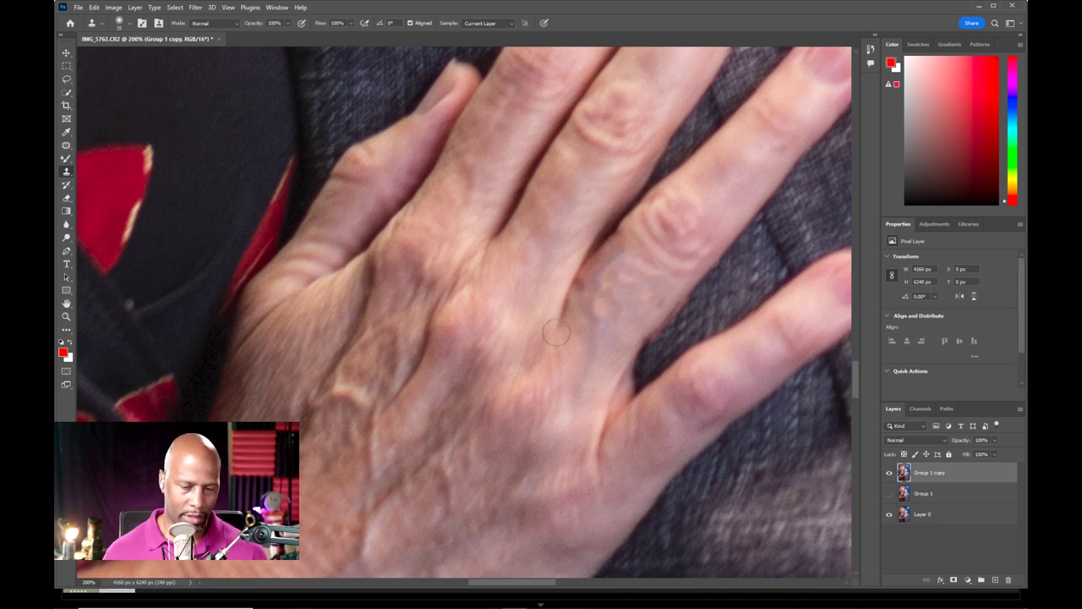
Step: Examine the retouched hand within the whole couple portrait at a reduced zoom
key(ctrl+minus)
key(ctrl+minus)
key(ctrl+minus)
key(ctrl+minus)
key(ctrl+minus)
key(ctrl+minus)
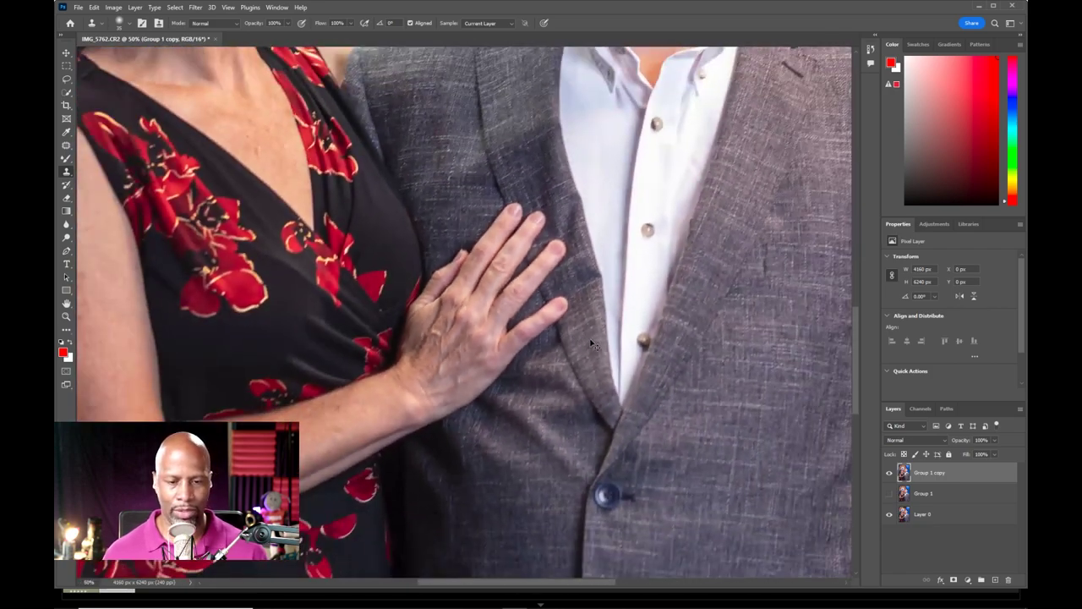
key(ctrl+minus)
key(ctrl+plus)
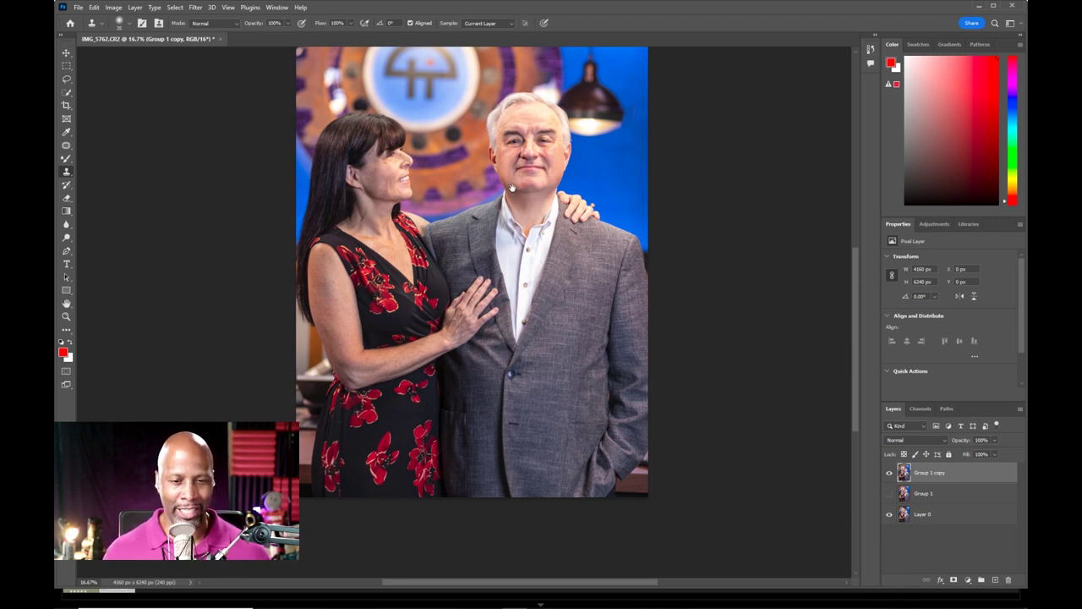
scroll(513, 190, up, 3)
drag(517, 238, 531, 255)
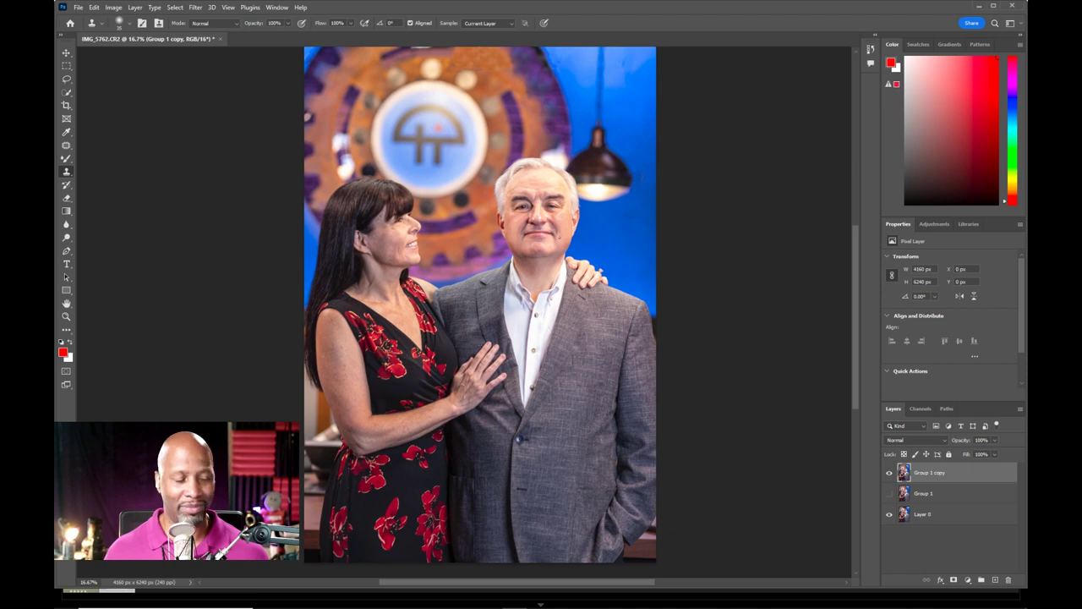
Step: Save the retouched portrait and switch to Lightroom Classic
key(ctrl+s)
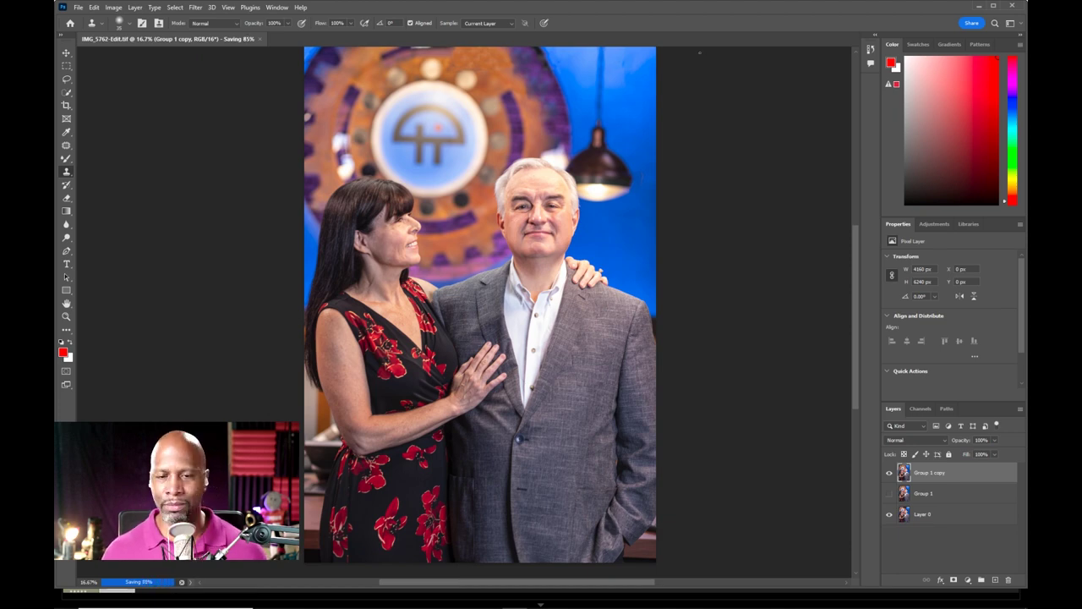
key(alt+Tab)
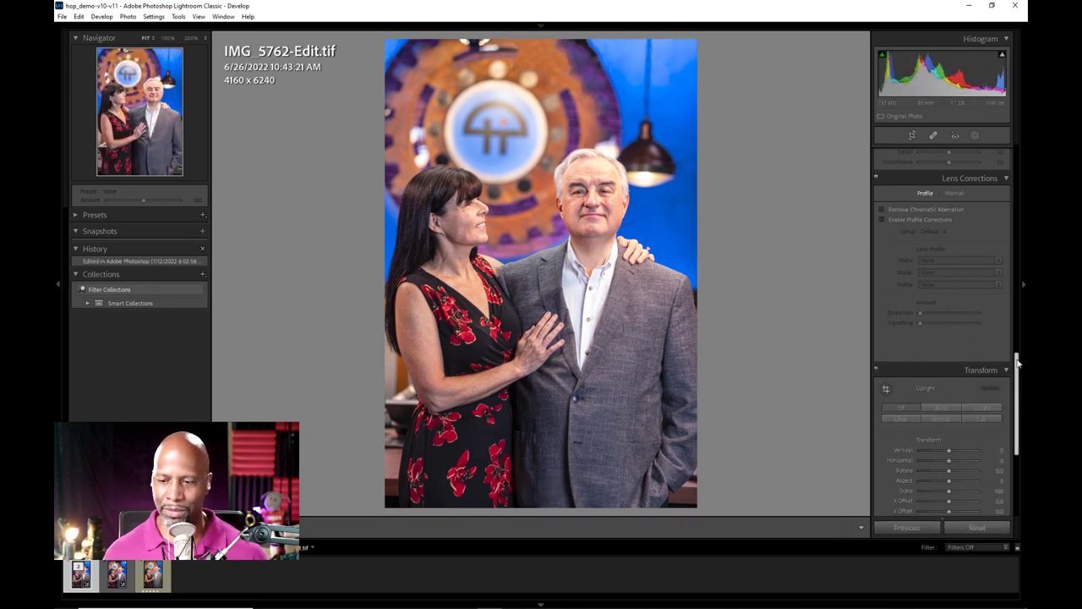
Step: Set the post-crop vignette amount to -30 and the exposure to +0.18 on IMG_5762-Edit.tif
drag(1018, 369, 1018, 428)
mouse_move(949, 401)
mouse_down()
mouse_move(921, 405)
mouse_move(942, 401)
mouse_up()
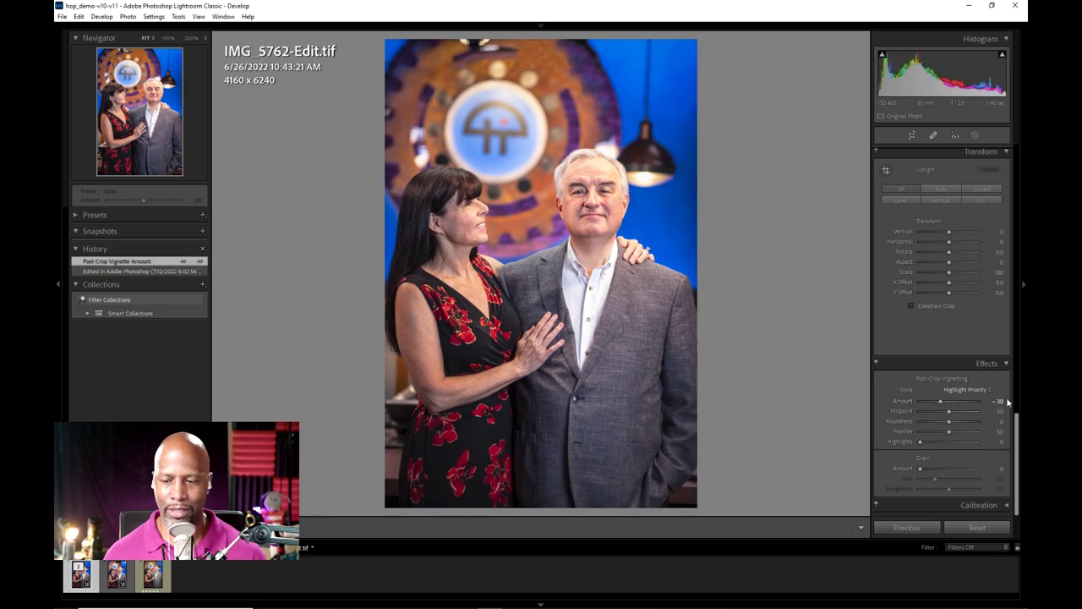
drag(1013, 418, 1027, 147)
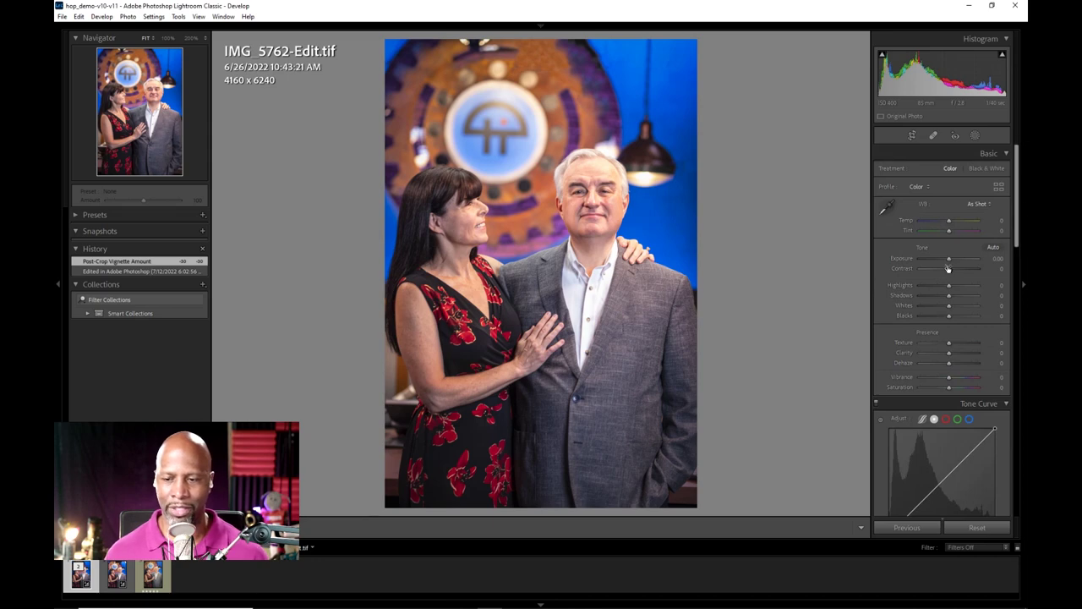
drag(950, 260, 961, 259)
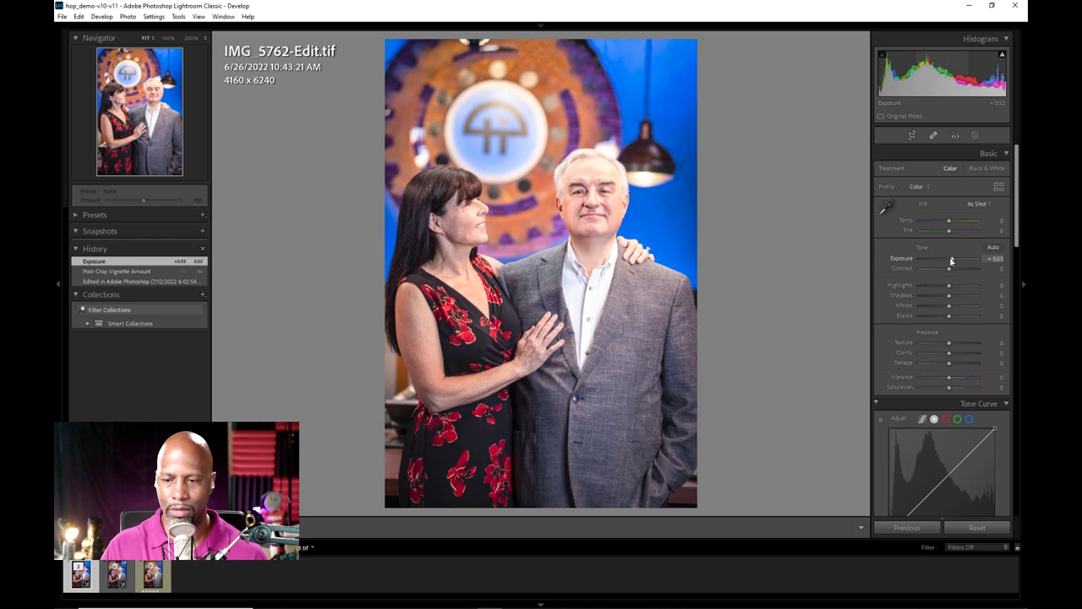
double_click(952, 260)
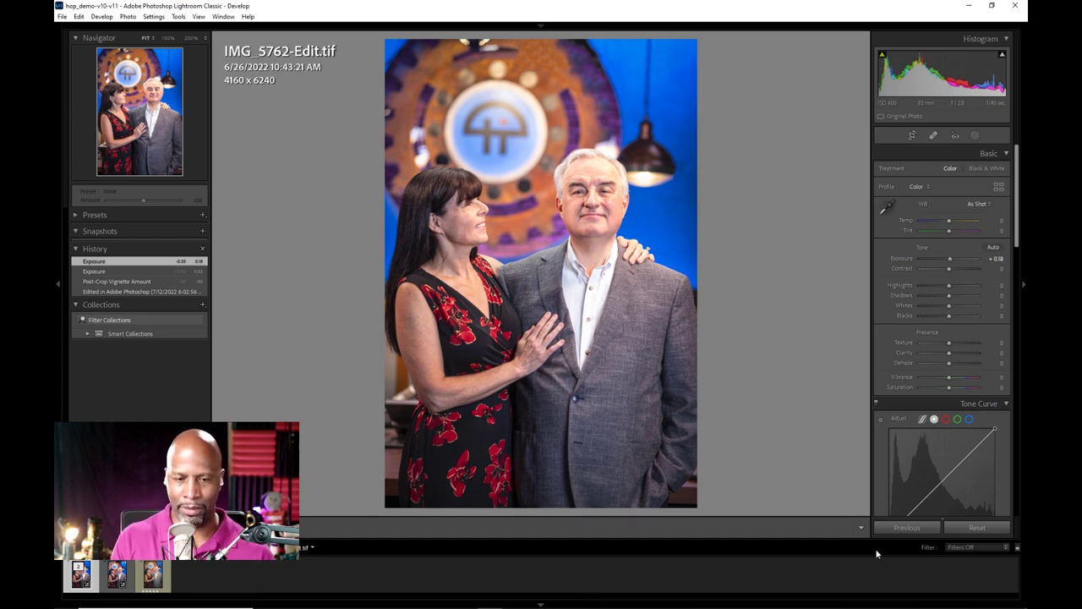
Step: Open the original IMG_5762.CR2 and reset all its develop adjustments
click(120, 583)
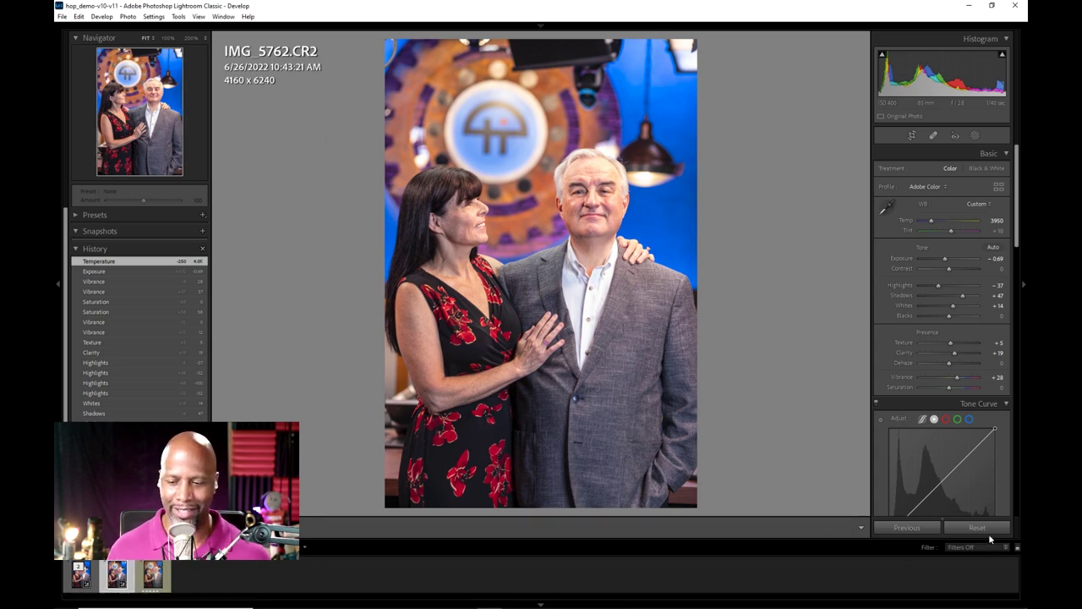
click(978, 528)
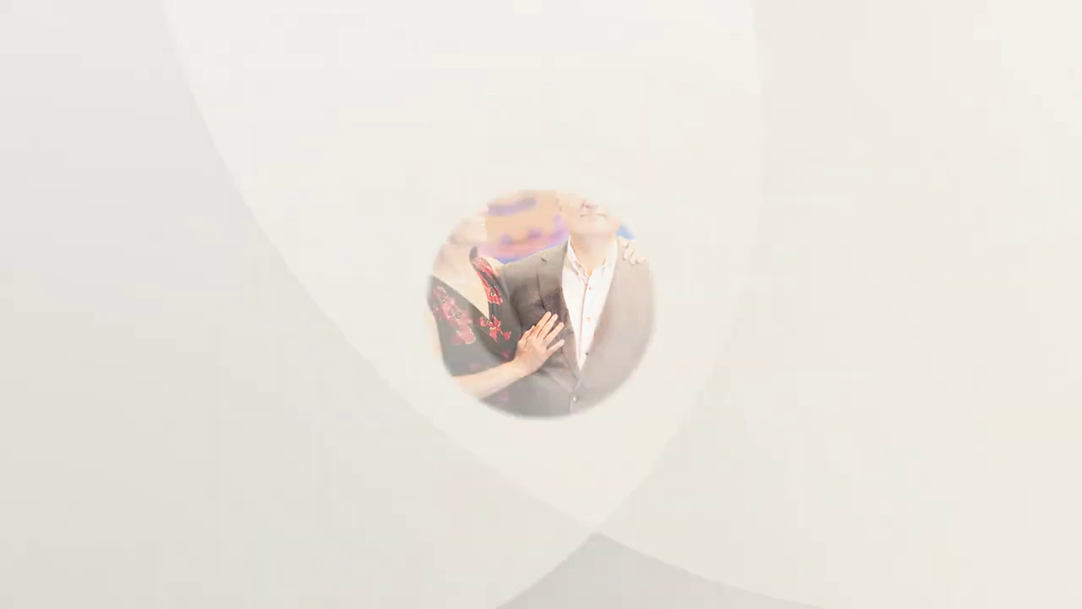